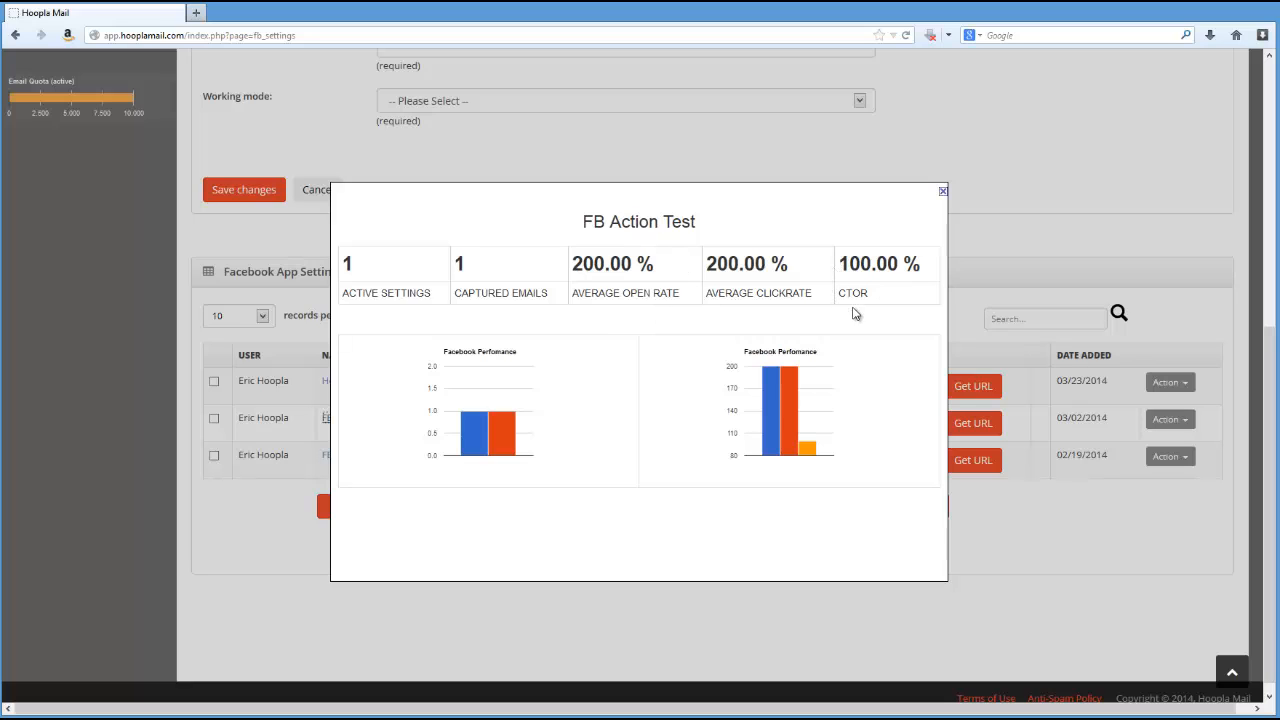
Close the FB Action Test statistics and choose FB Campaigns as the contact list of the new Facebook app setting
{"action": "mouse_move", "coordinate": [764, 413]}
{"action": "left_click", "coordinate": [942, 190]}
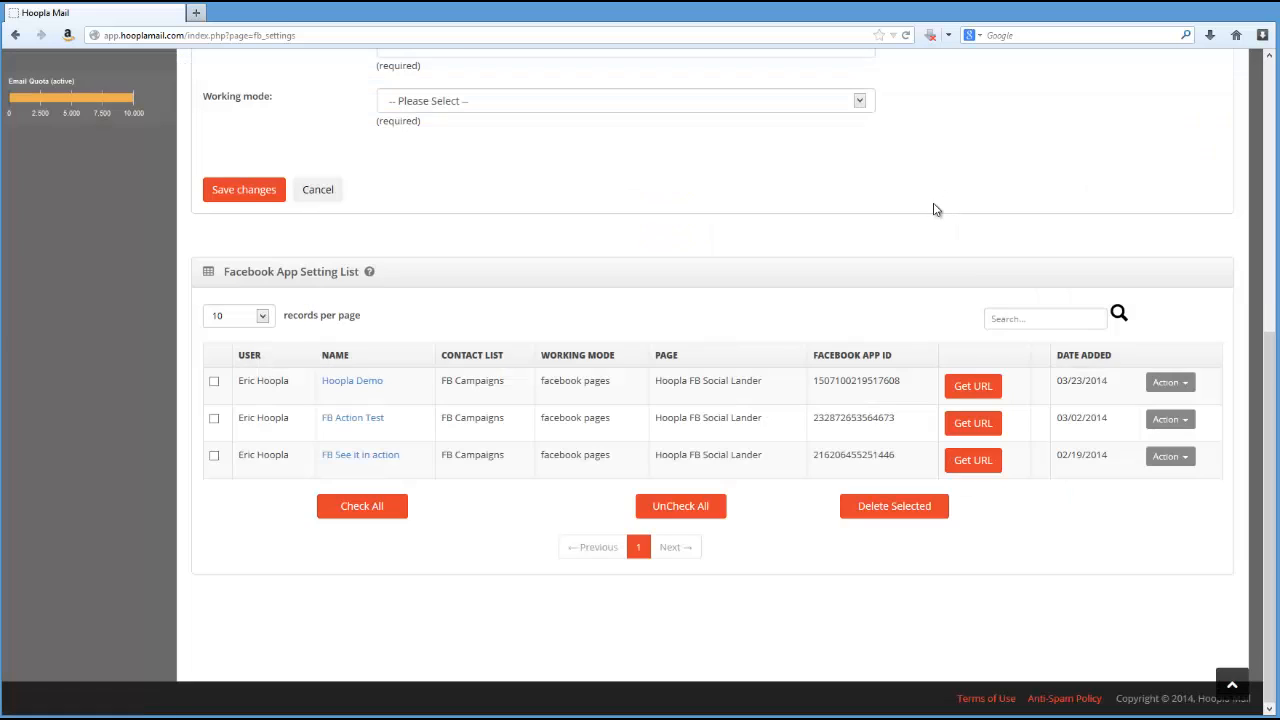
{"action": "scroll", "coordinate": [800, 262], "scroll_direction": "up", "scroll_amount": 2}
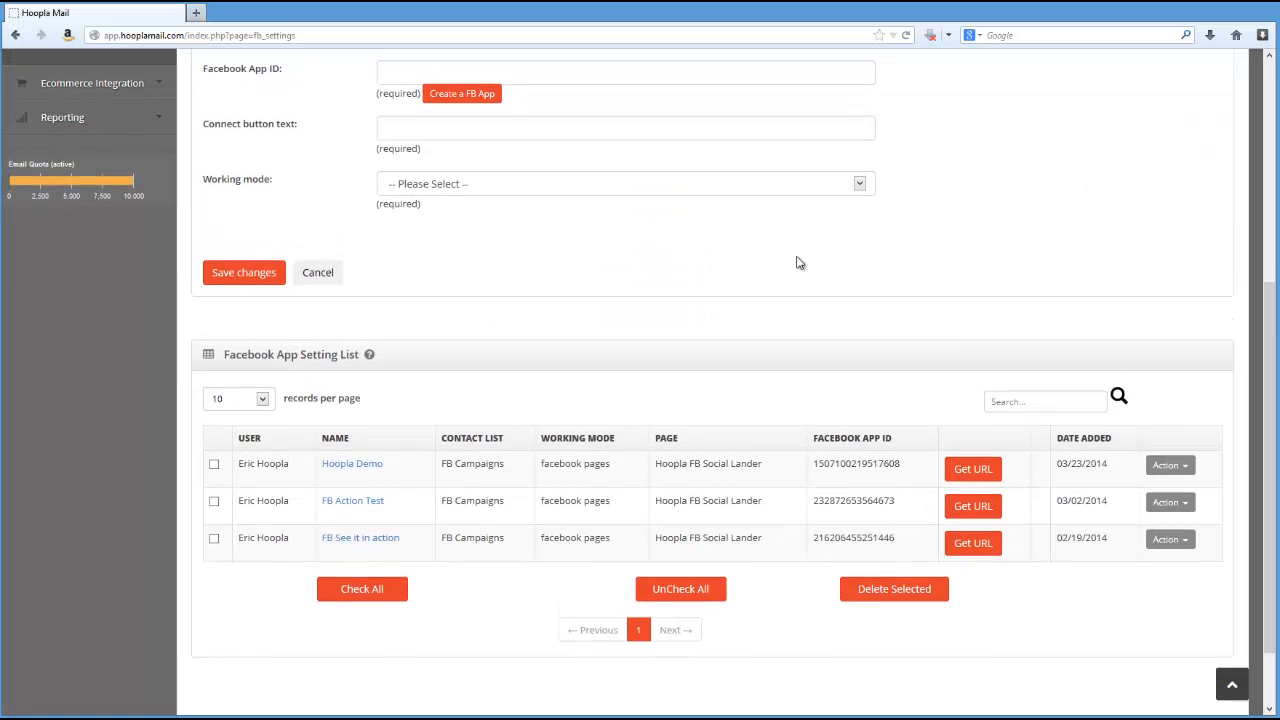
{"action": "scroll", "coordinate": [797, 258], "scroll_direction": "up", "scroll_amount": 5}
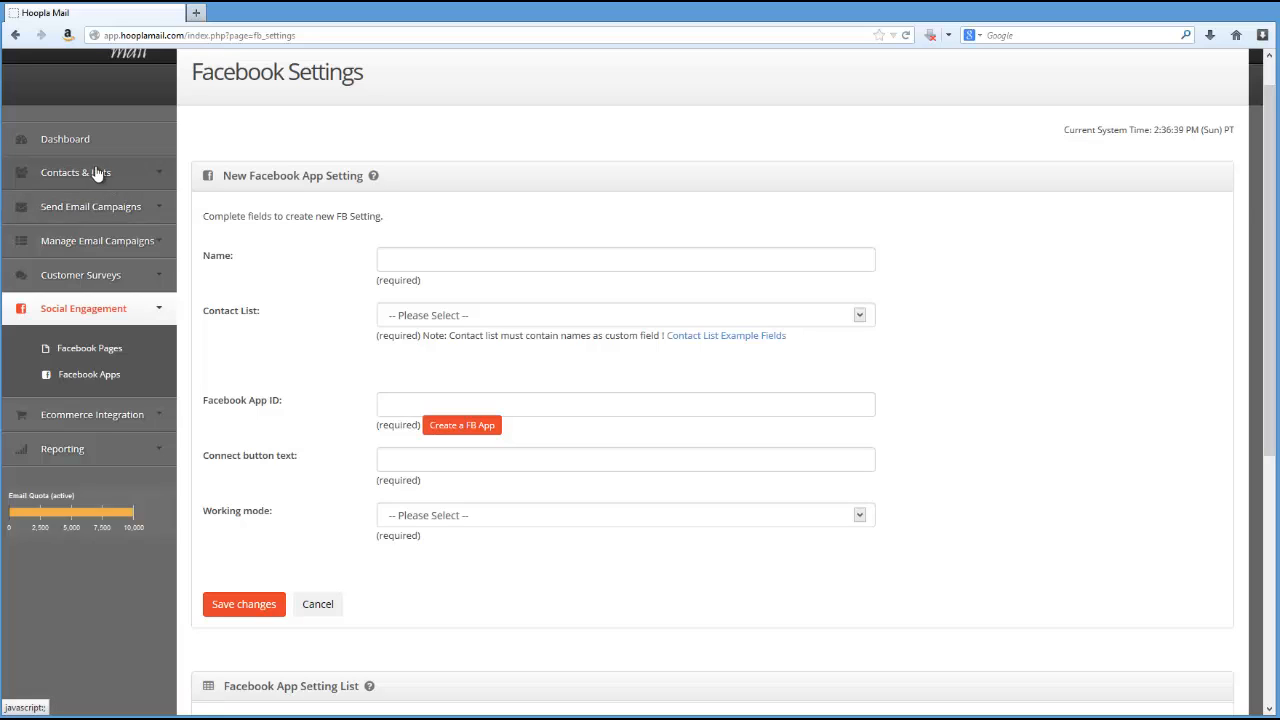
{"action": "left_click", "coordinate": [443, 318]}
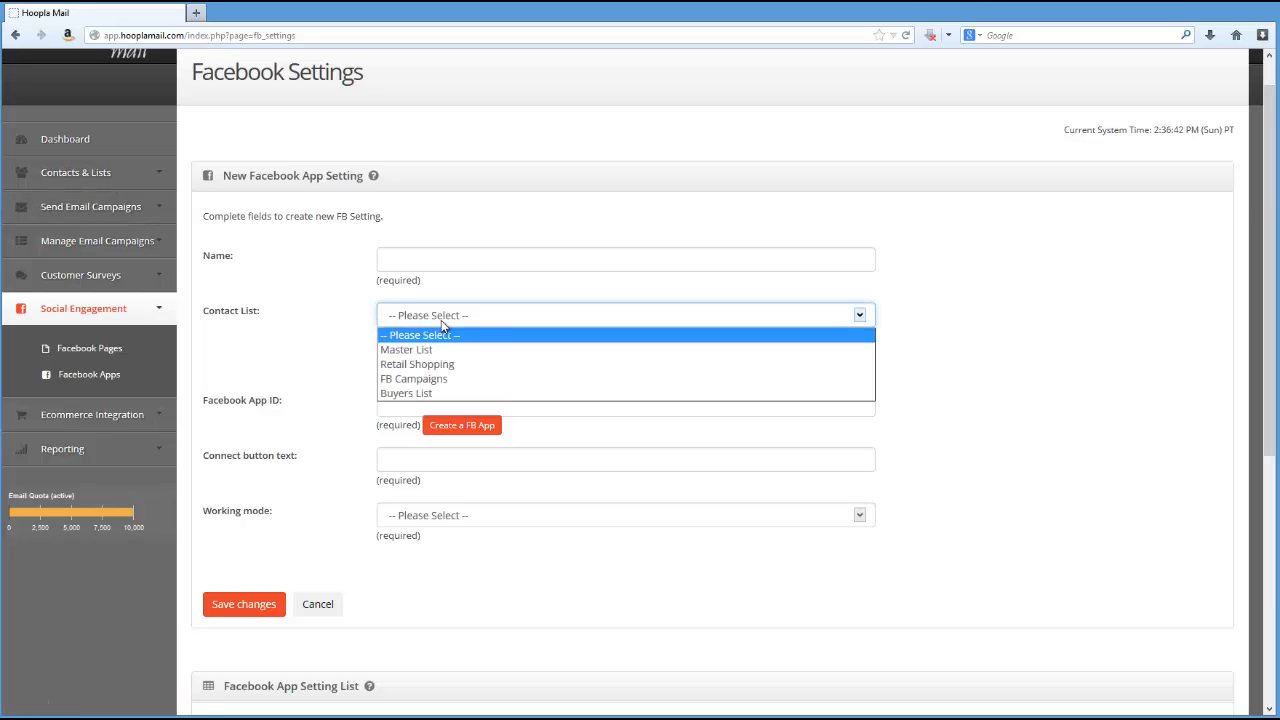
{"action": "left_click", "coordinate": [397, 381]}
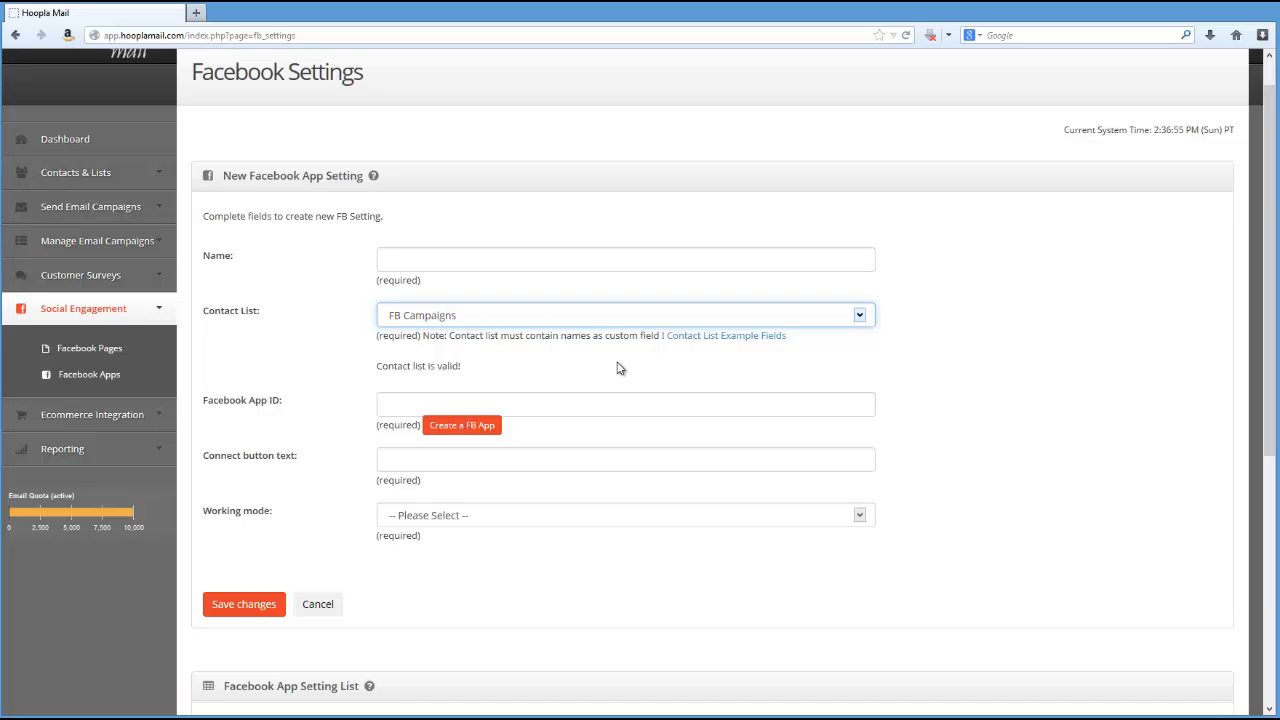
Review the contact list example fields, close them, and show the options for managing contacts and lists
{"action": "left_click", "coordinate": [690, 337]}
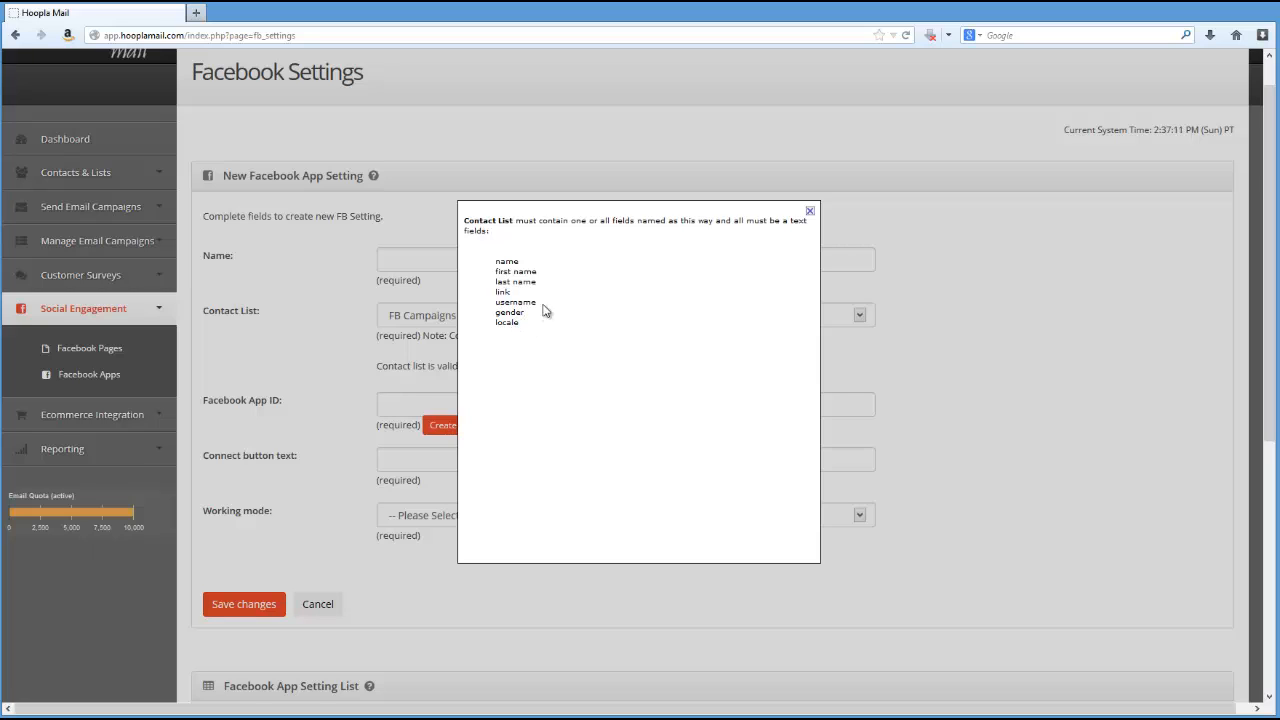
{"action": "left_click", "coordinate": [810, 212]}
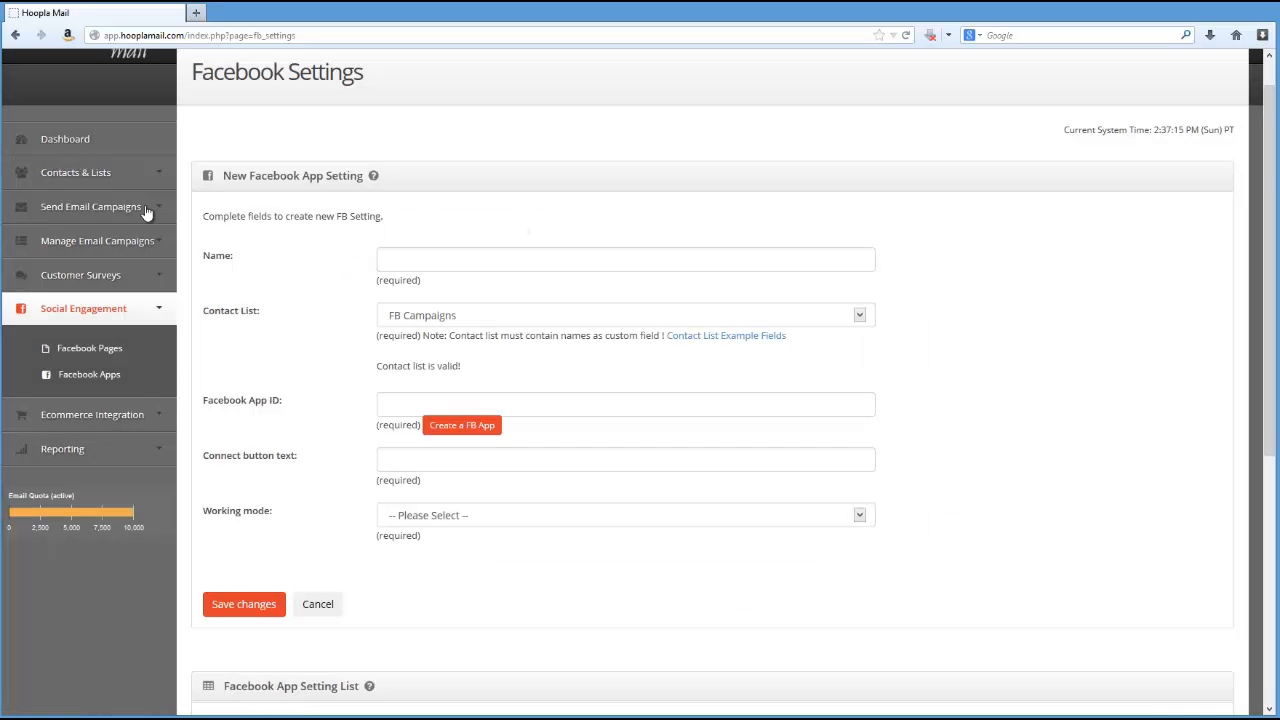
{"action": "left_click", "coordinate": [91, 177]}
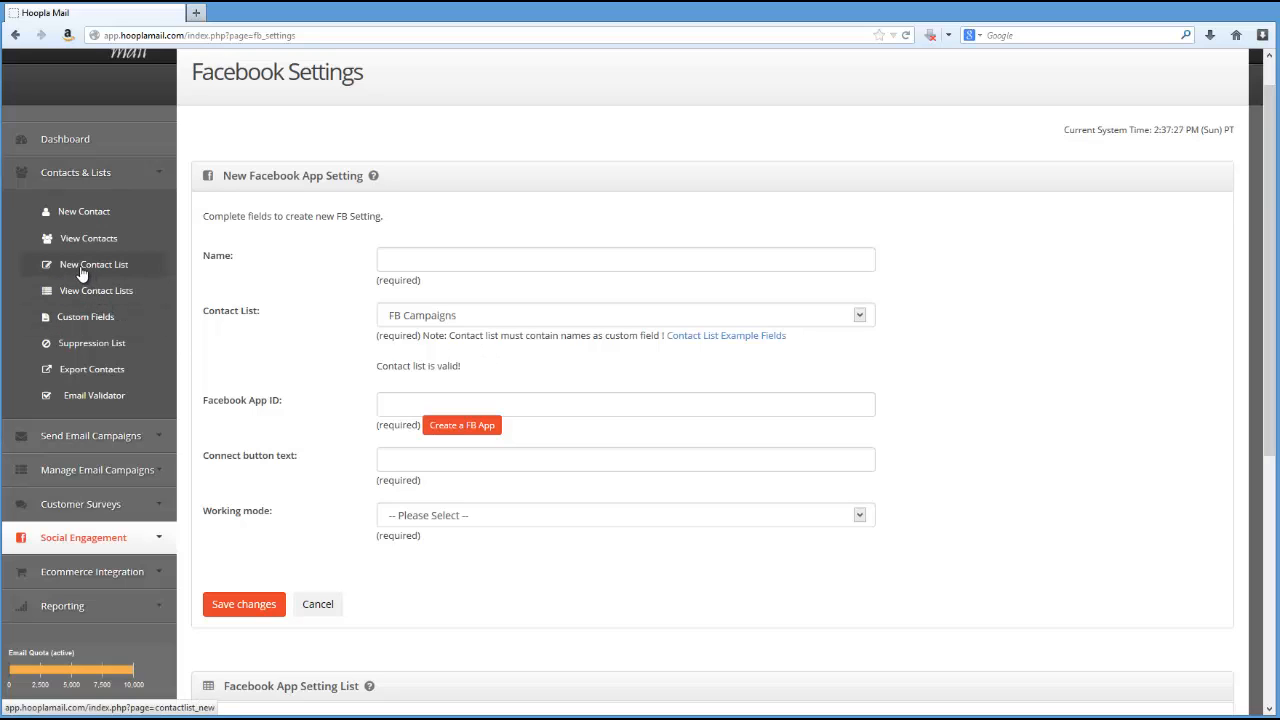
Try Master List as the contact list to check its validity and required custom fields, and switch back to FB Campaigns
{"action": "left_click", "coordinate": [405, 320]}
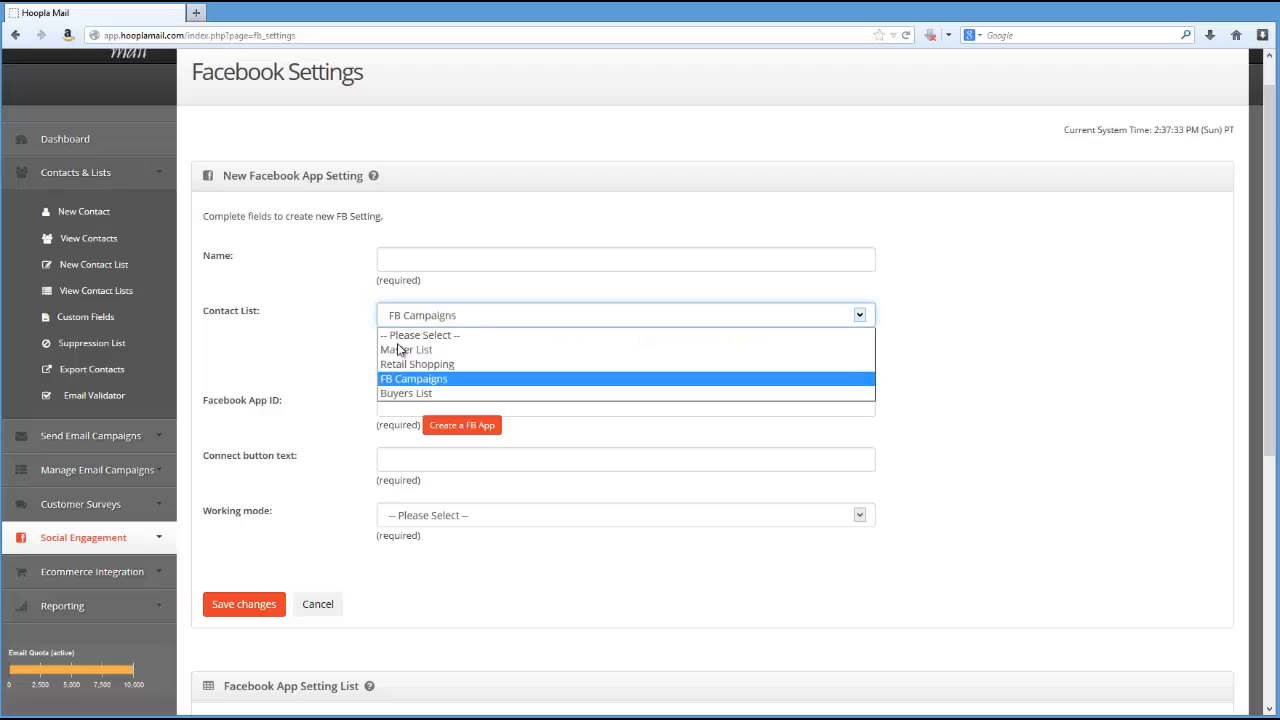
{"action": "left_click", "coordinate": [414, 375]}
{"action": "left_click_drag", "start_coordinate": [462, 366], "coordinate": [386, 366]}
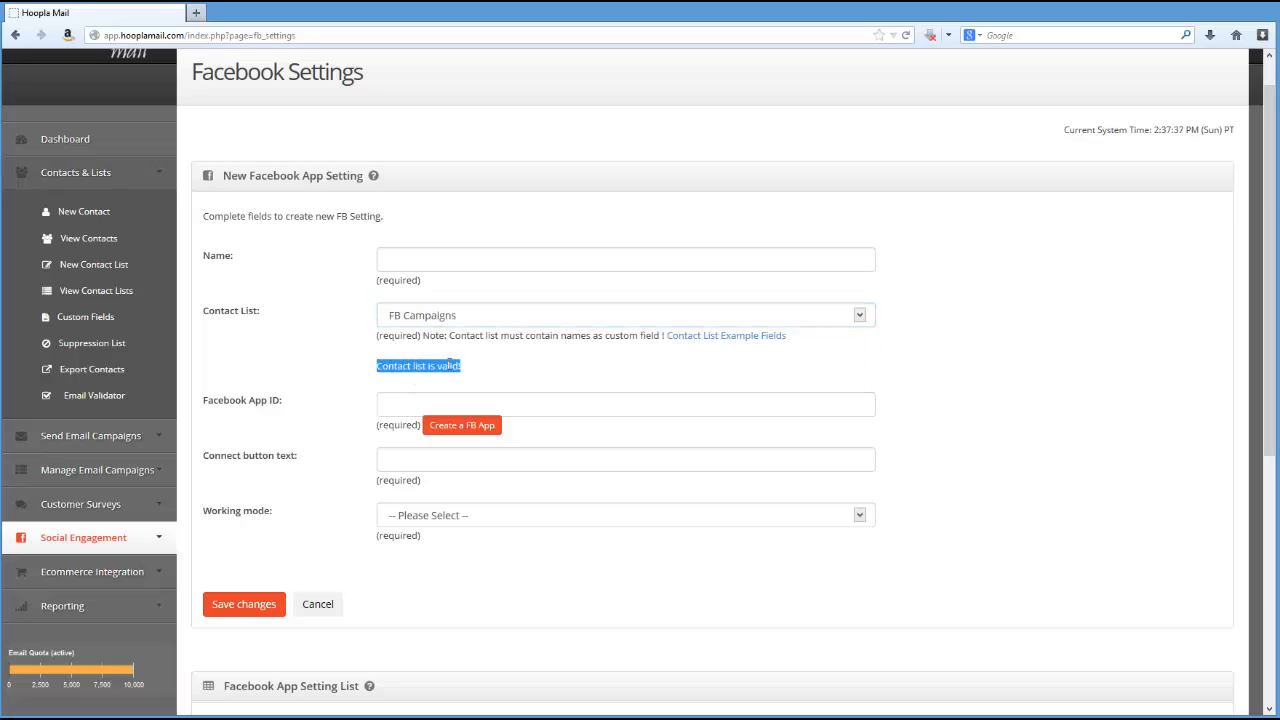
{"action": "left_click", "coordinate": [425, 319]}
{"action": "left_click", "coordinate": [408, 351]}
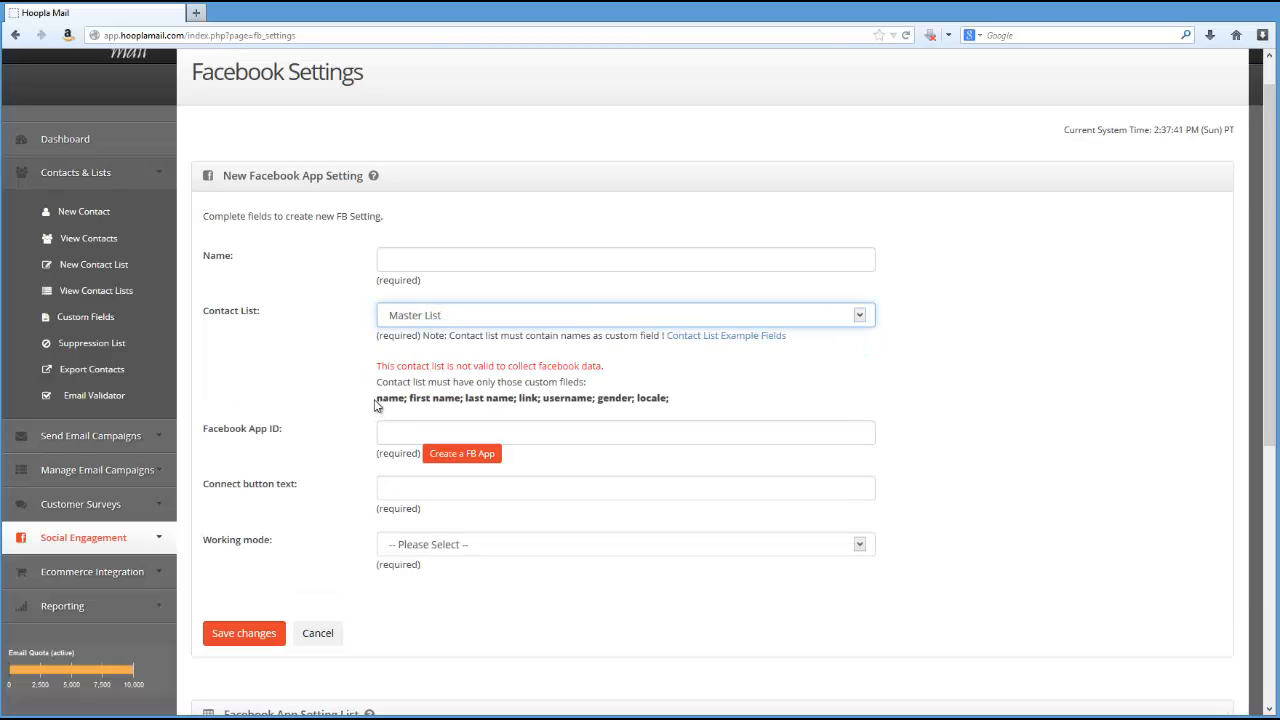
{"action": "left_click_drag", "start_coordinate": [376, 402], "coordinate": [669, 399]}
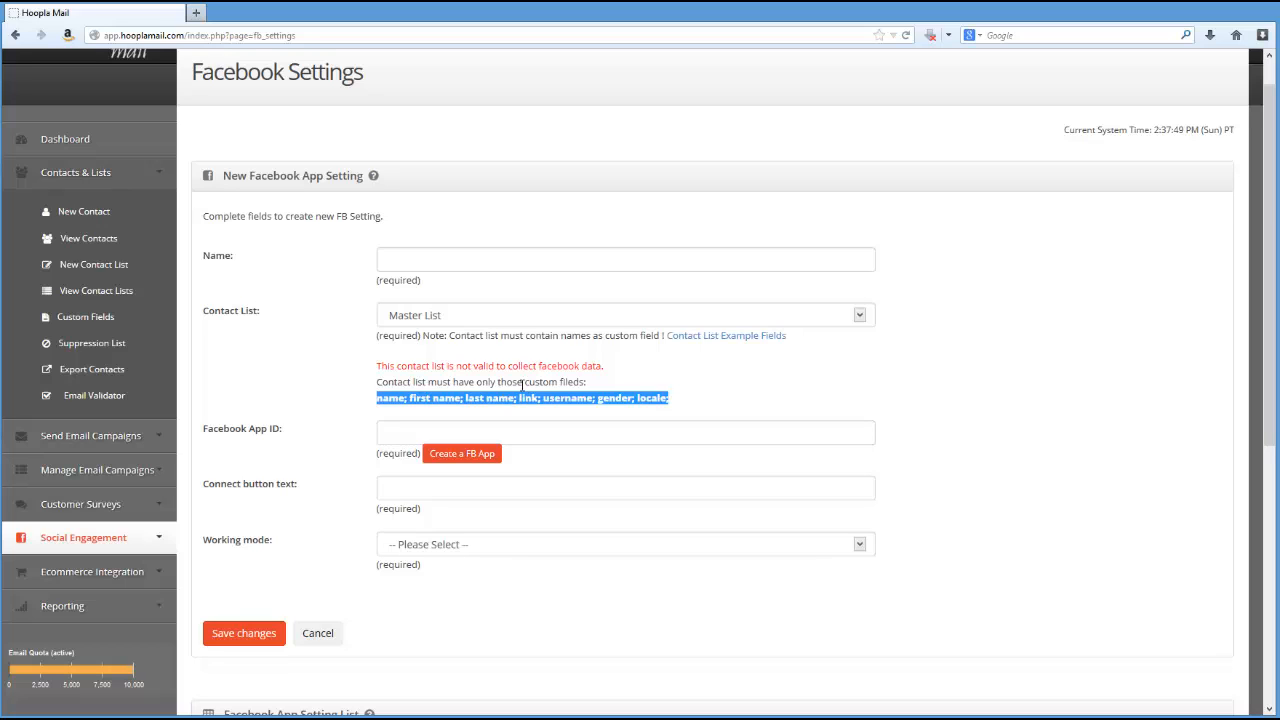
{"action": "left_click", "coordinate": [413, 320]}
{"action": "left_click", "coordinate": [413, 378]}
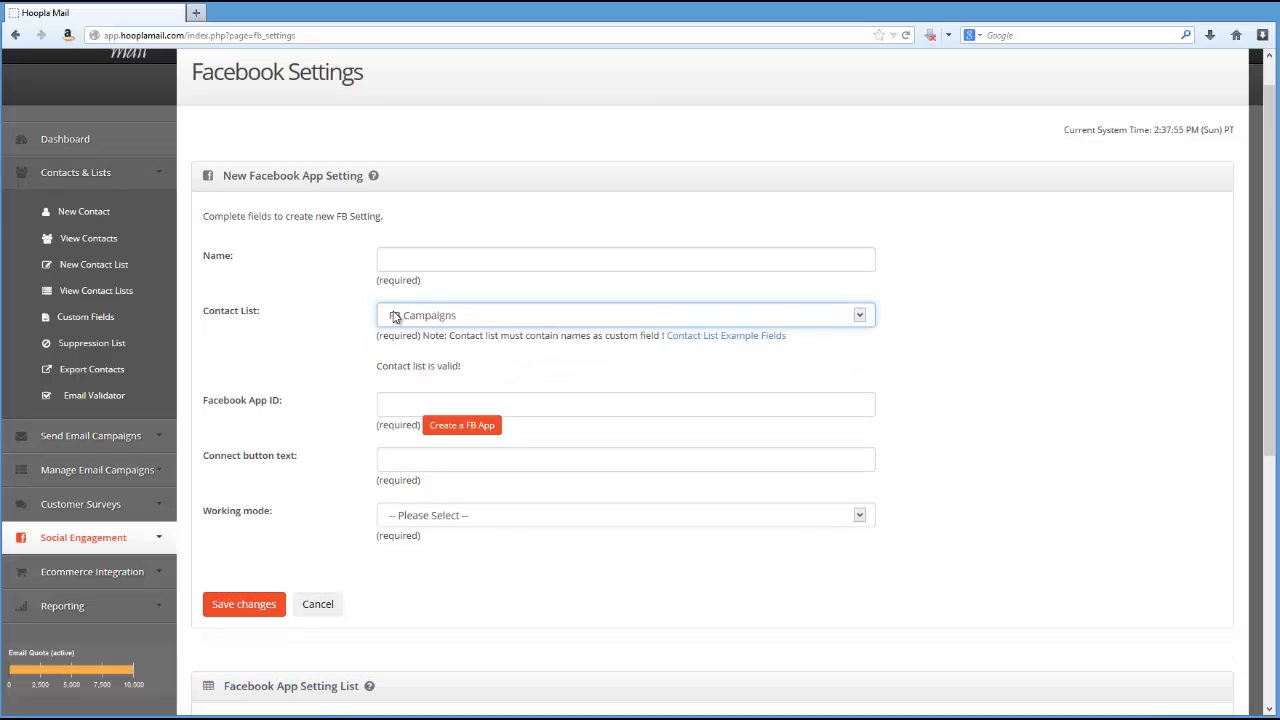
Name the new Facebook app setting Hoopla Demo2
{"action": "left_click", "coordinate": [391, 259]}
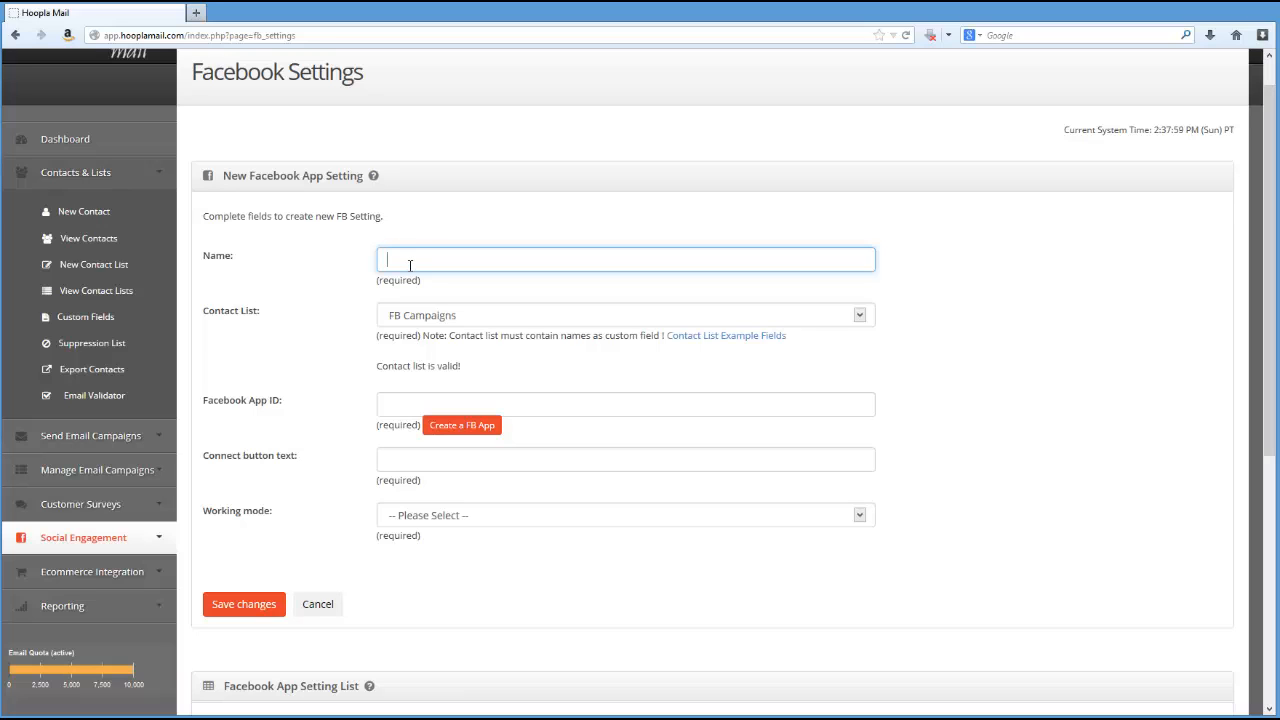
{"action": "type", "text": "Hoo"}
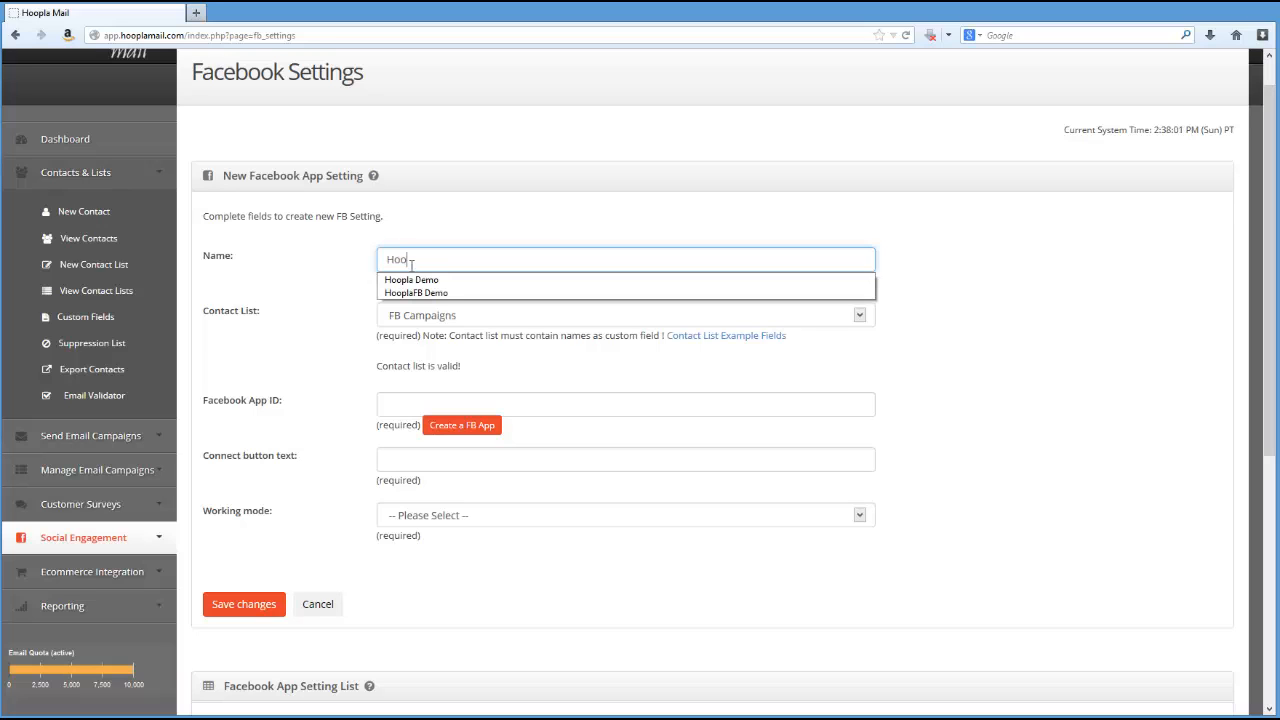
{"action": "type", "text": "pla Demo2"}
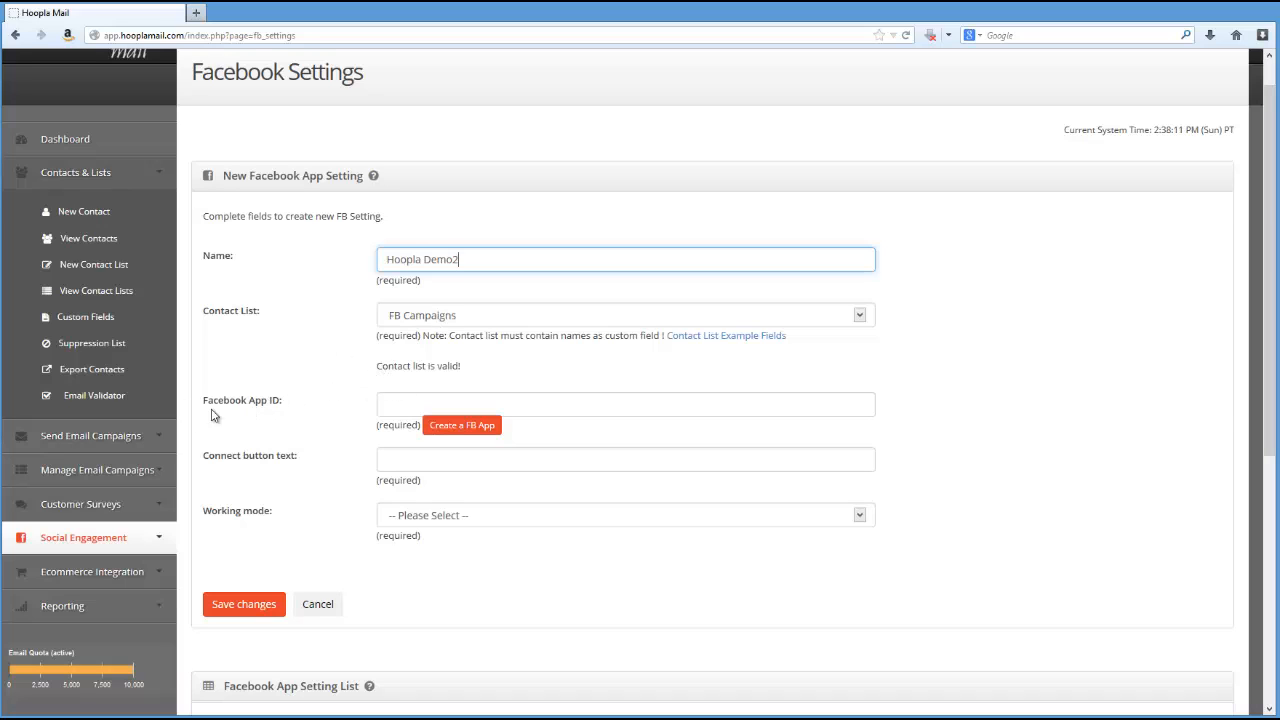
Go to the Facebook Developers site and submit a new app with display name Hoopla Demo3 and category Business
{"action": "left_click", "coordinate": [458, 426]}
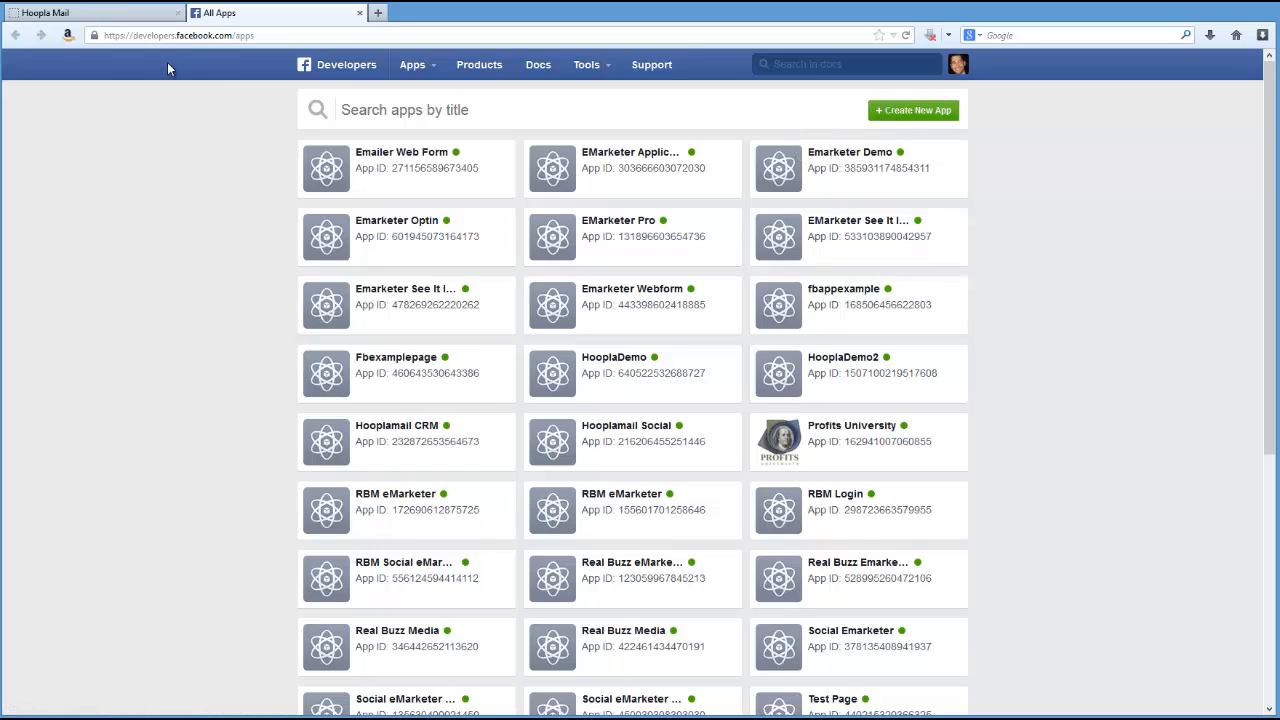
{"action": "left_click", "coordinate": [918, 112]}
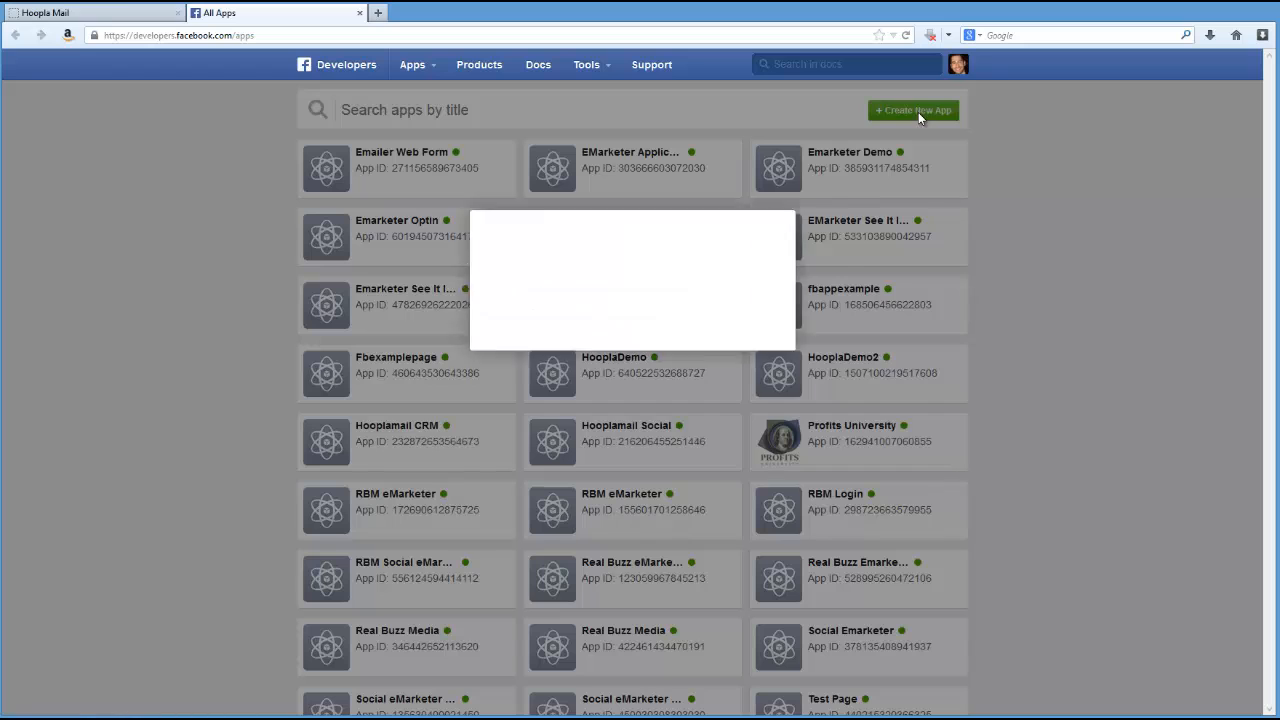
{"action": "left_click", "coordinate": [497, 289]}
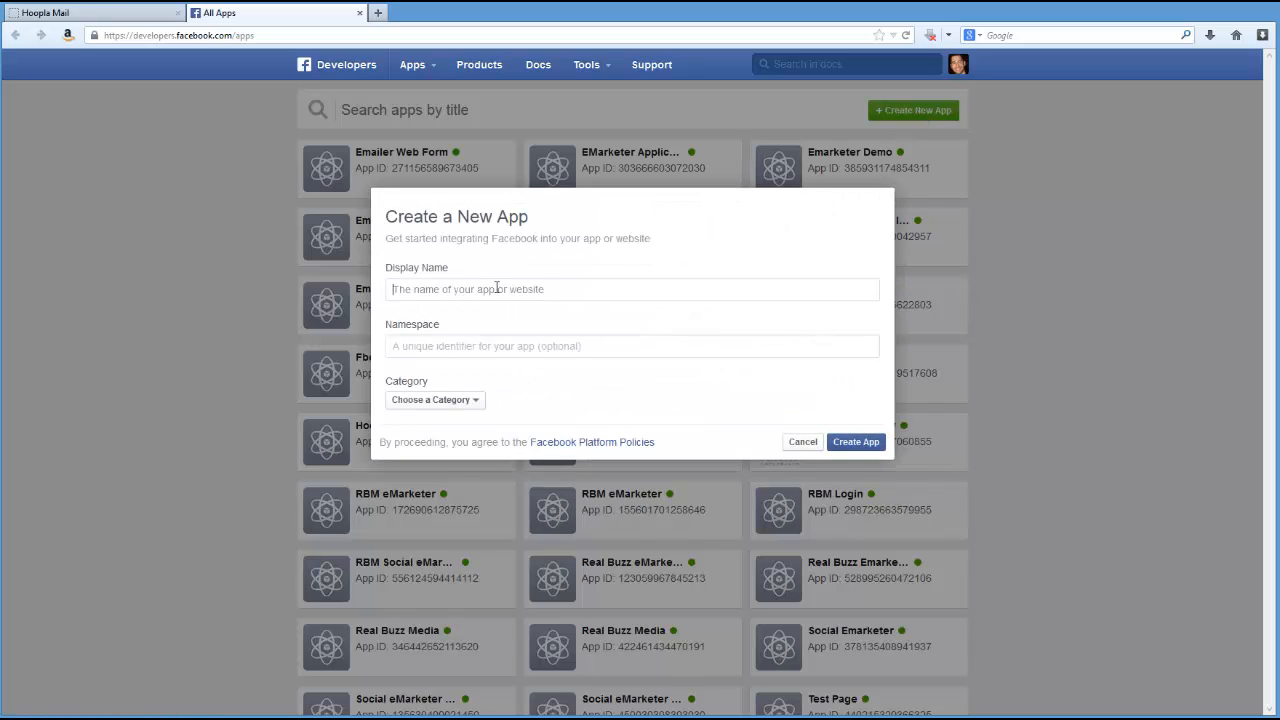
{"action": "type", "text": "Hoop"}
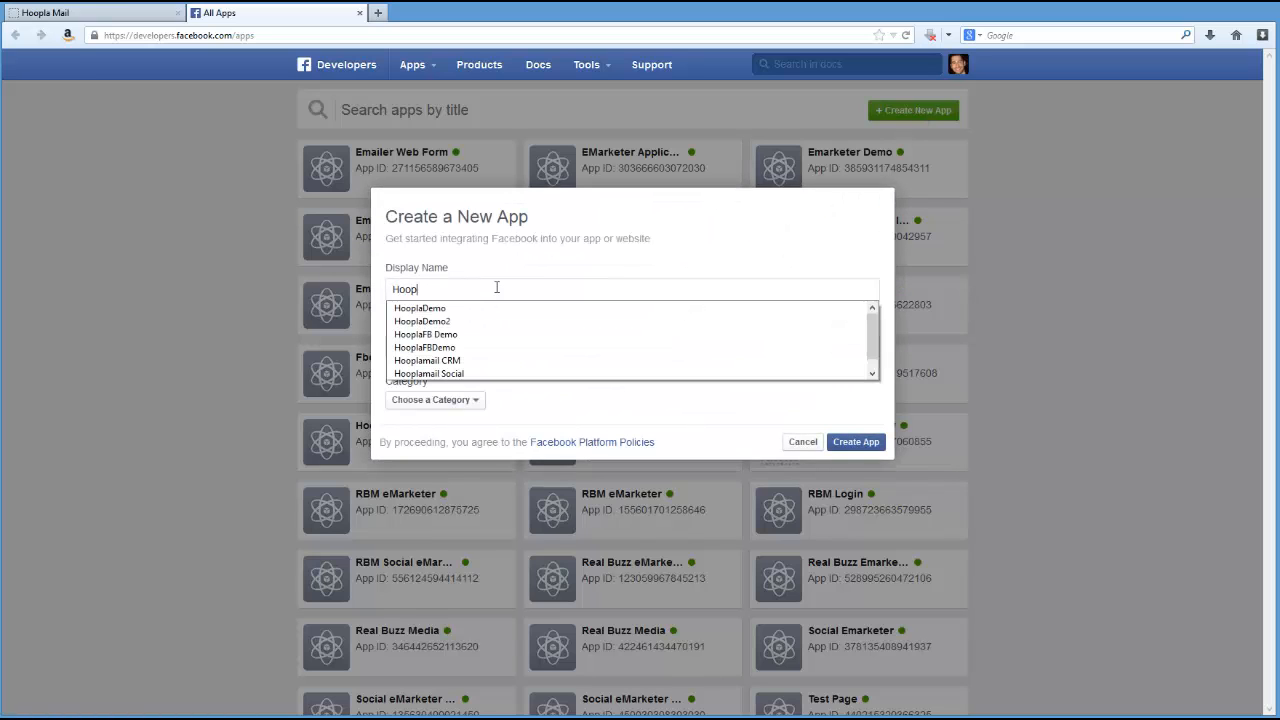
{"action": "type", "text": "la Demo"}
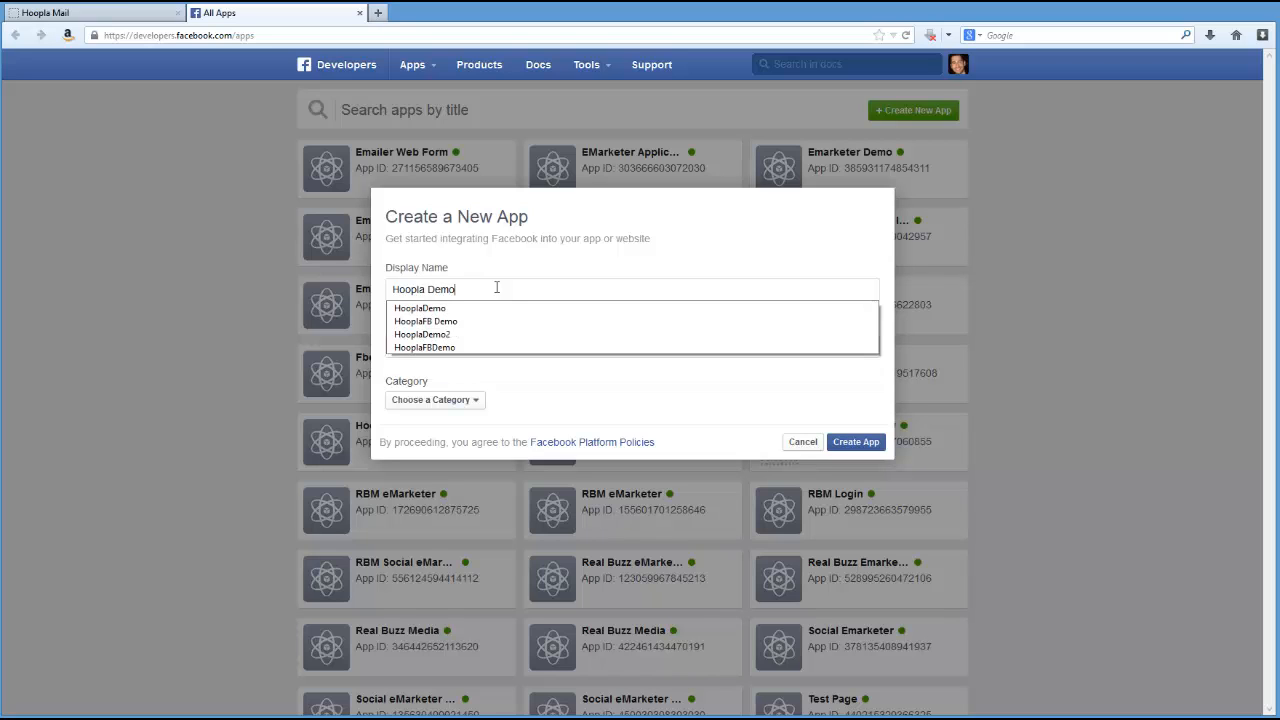
{"action": "type", "text": "3"}
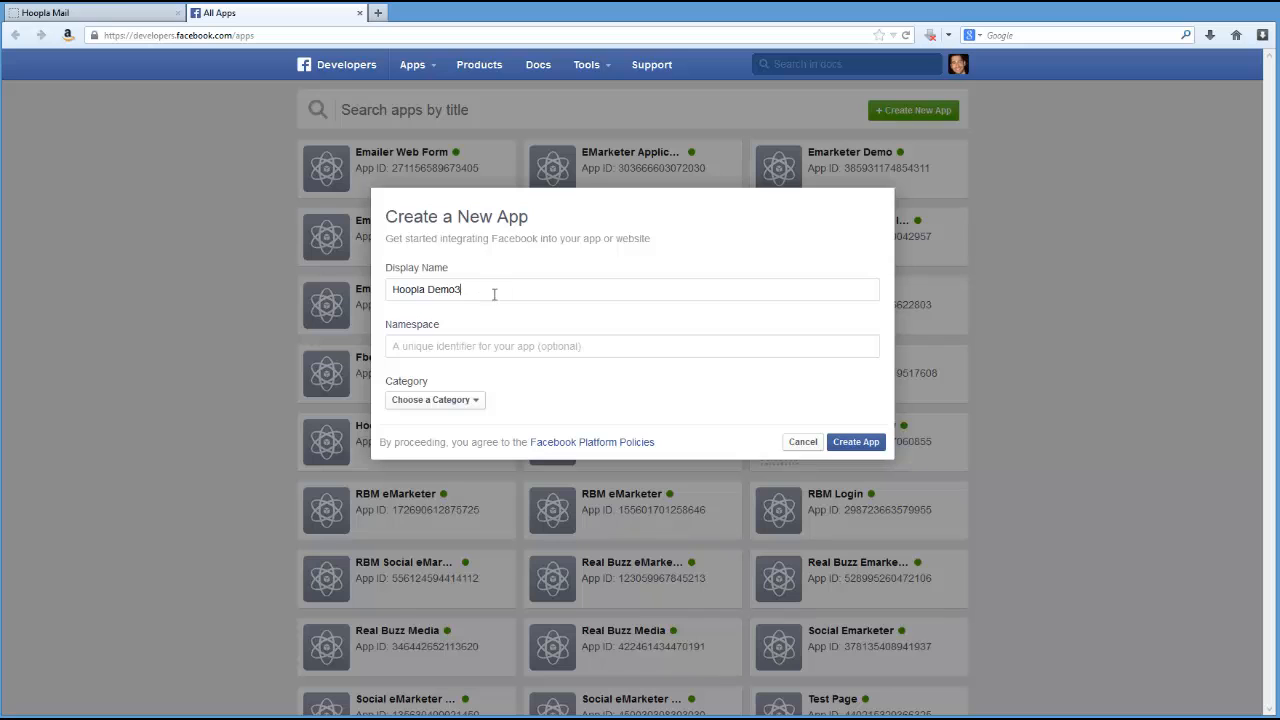
{"action": "left_click", "coordinate": [414, 402]}
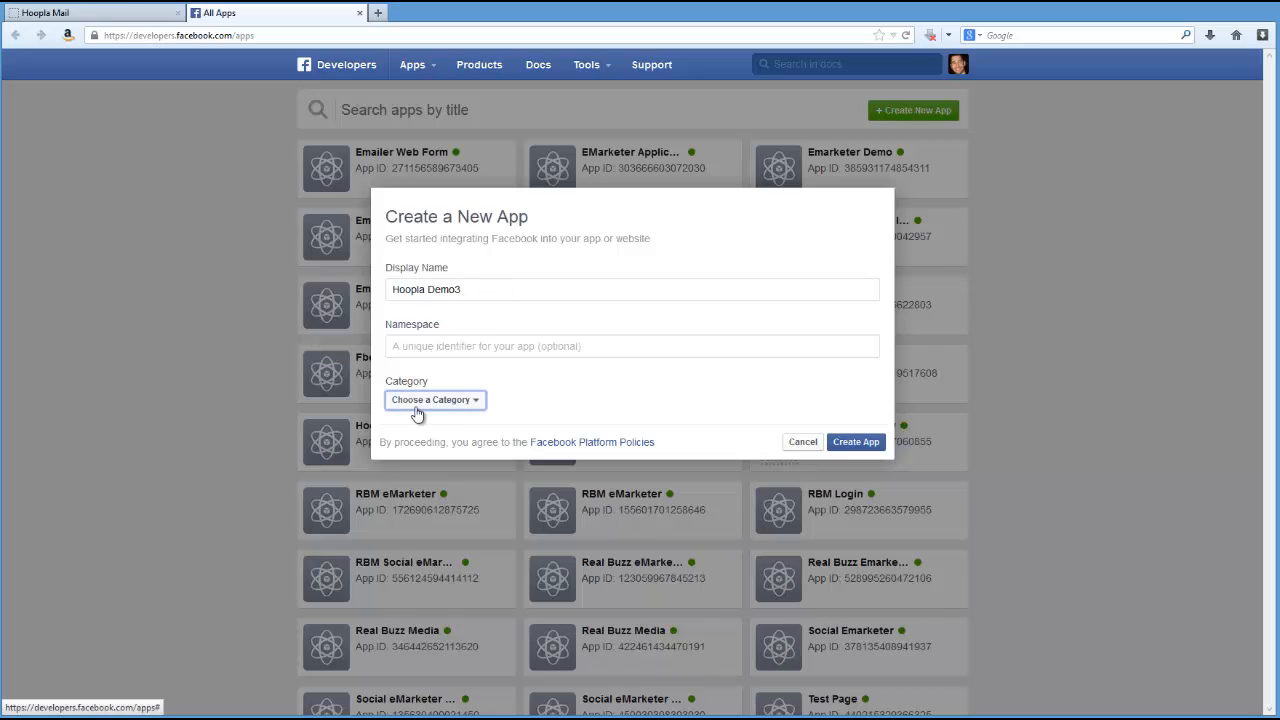
{"action": "left_click", "coordinate": [421, 474]}
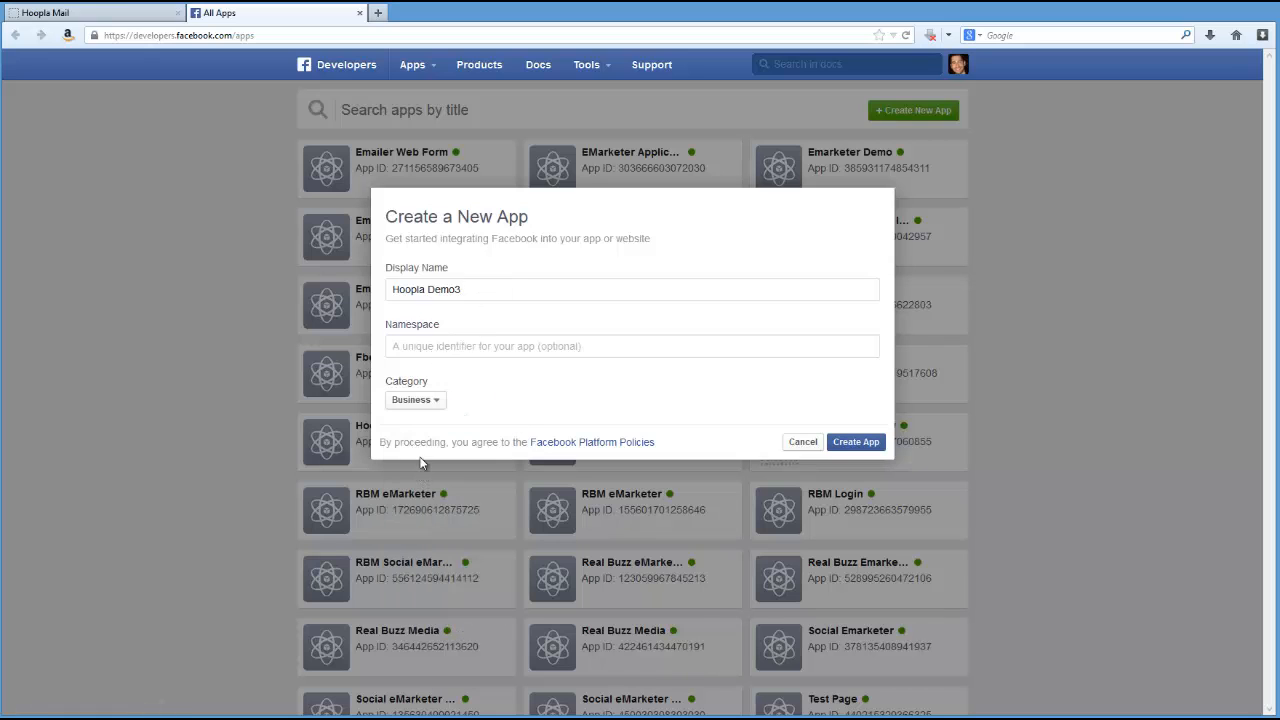
{"action": "left_click", "coordinate": [855, 446]}
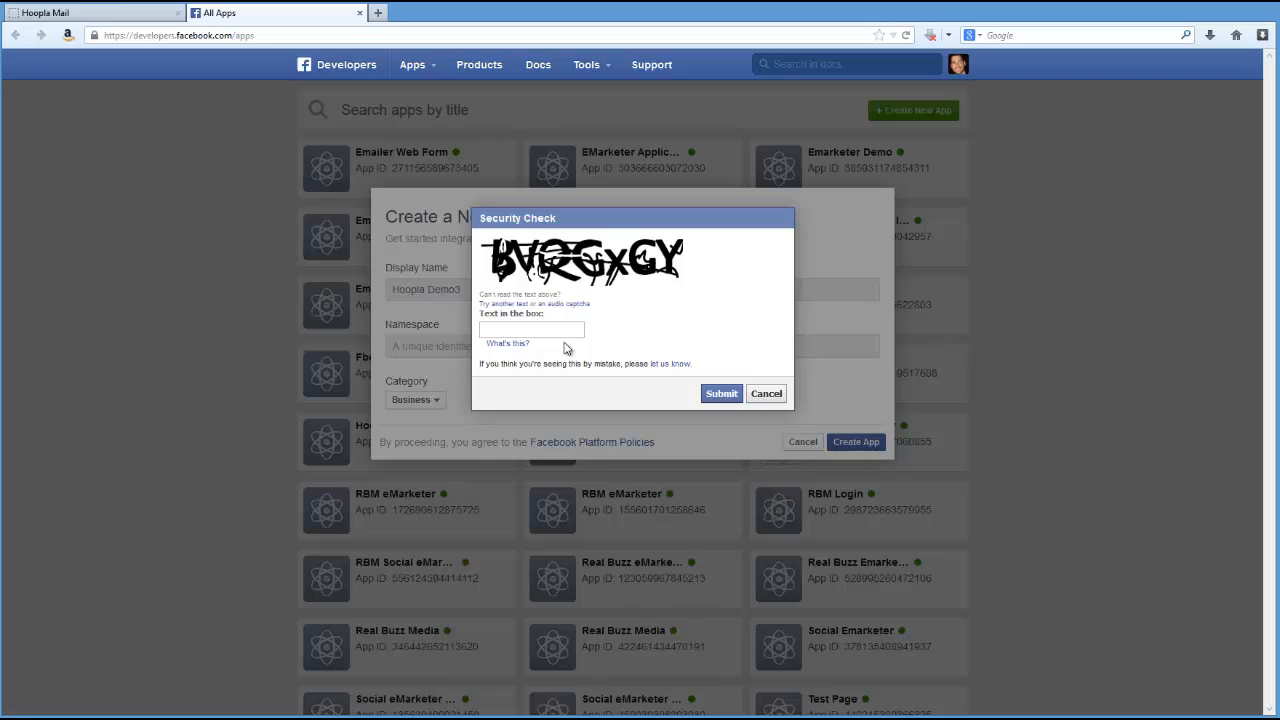
Complete the security check by entering the captcha text and submitting it to create the app
{"action": "type", "text": "v"}
{"action": "type", "text": "qgxgy"}
{"action": "key", "text": "Return"}
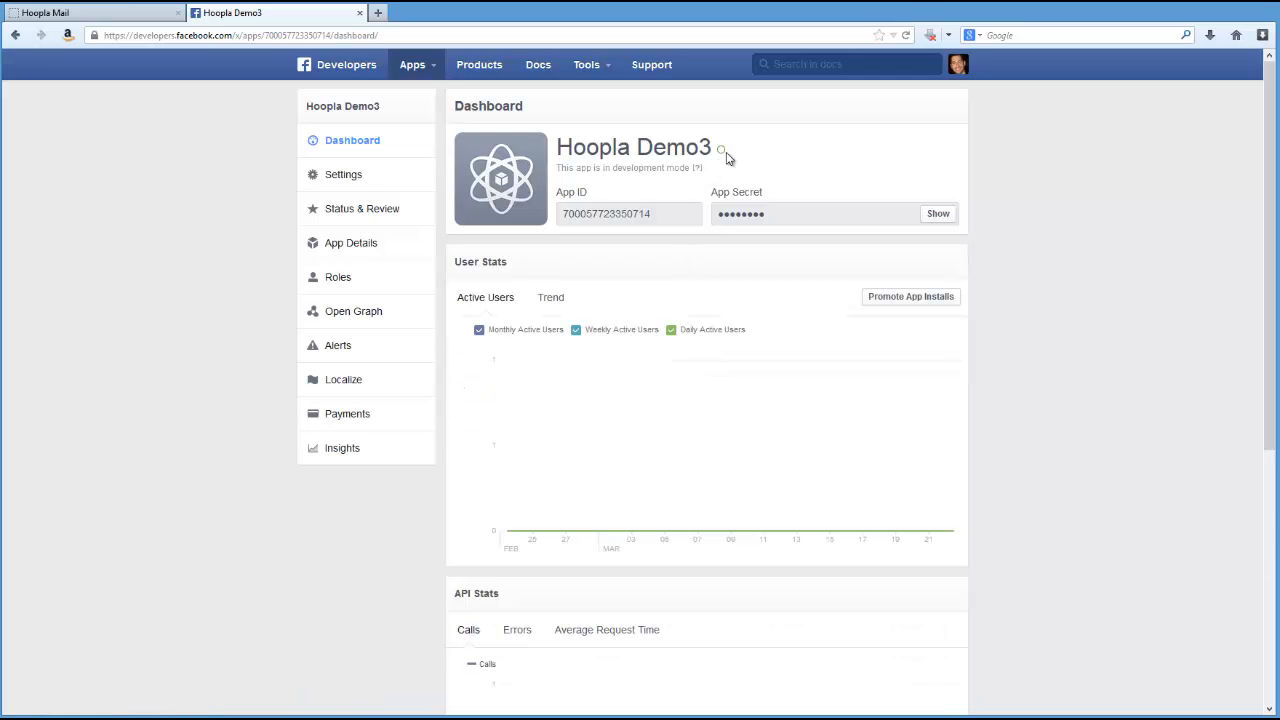
In the new app's basic settings, add hooplamail.com as the app domain and fill in the support contact email
{"action": "mouse_move", "coordinate": [722, 153]}
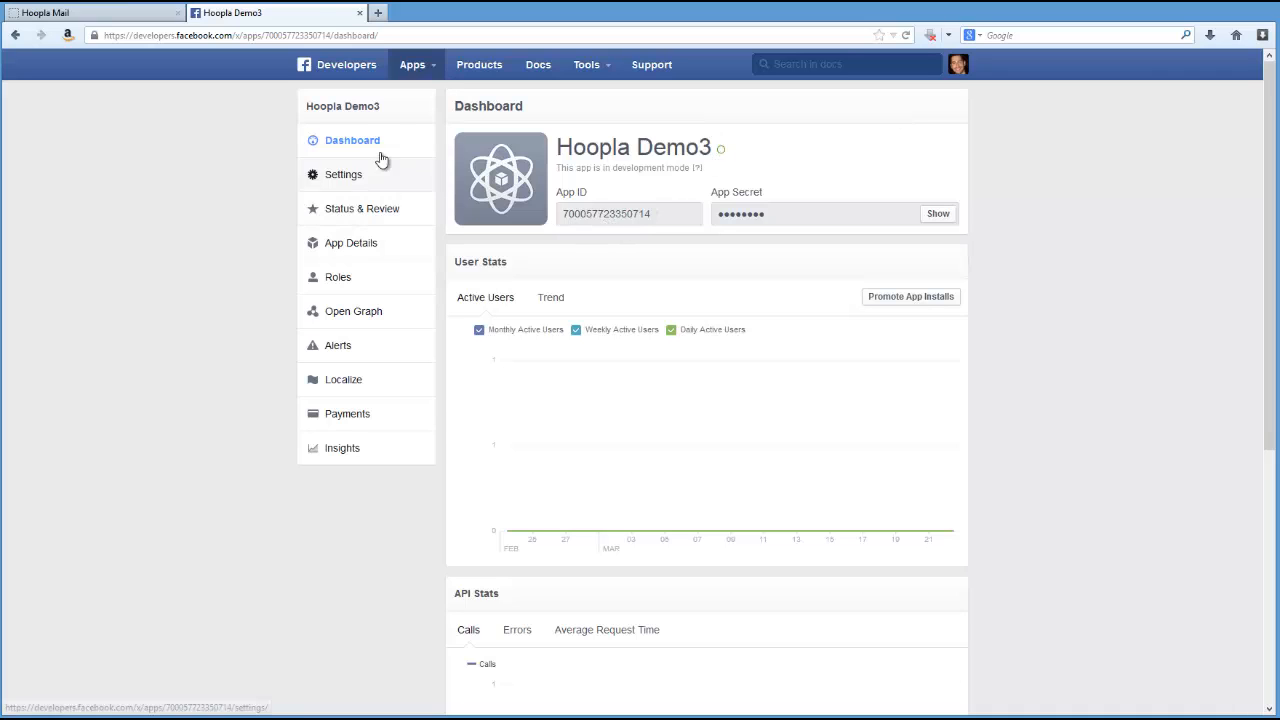
{"action": "left_click", "coordinate": [350, 176]}
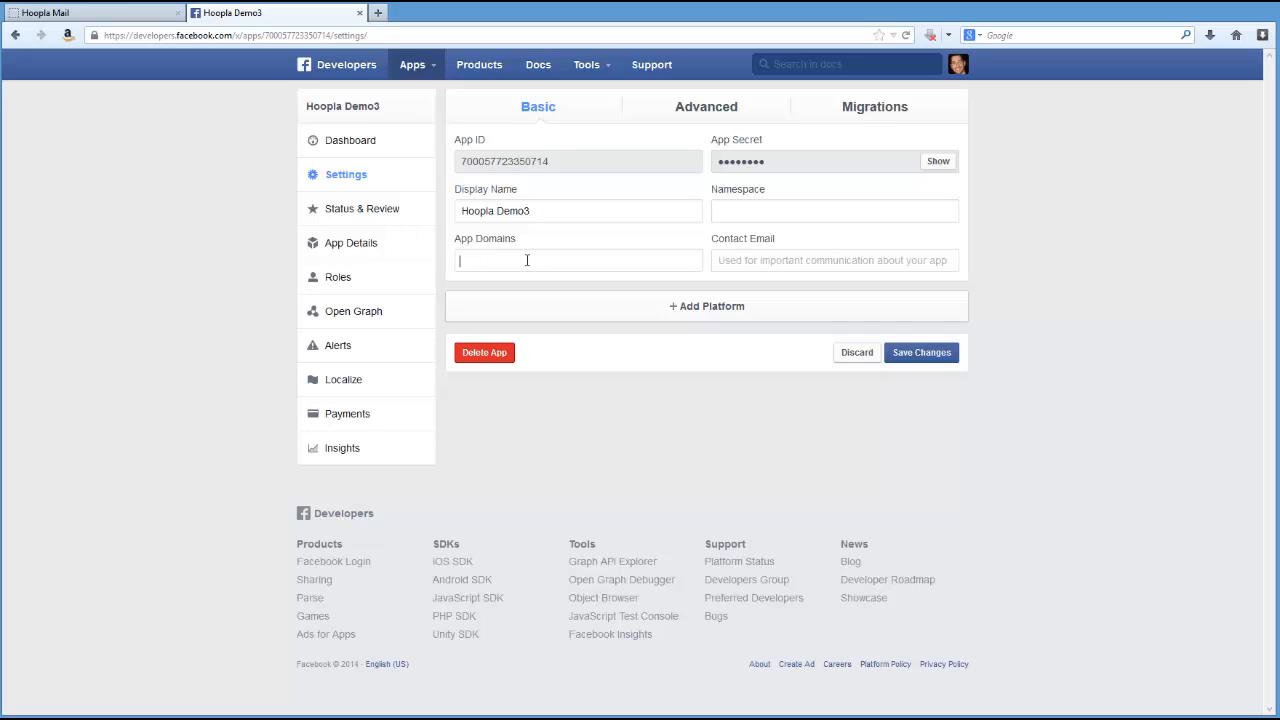
{"action": "type", "text": "hoo"}
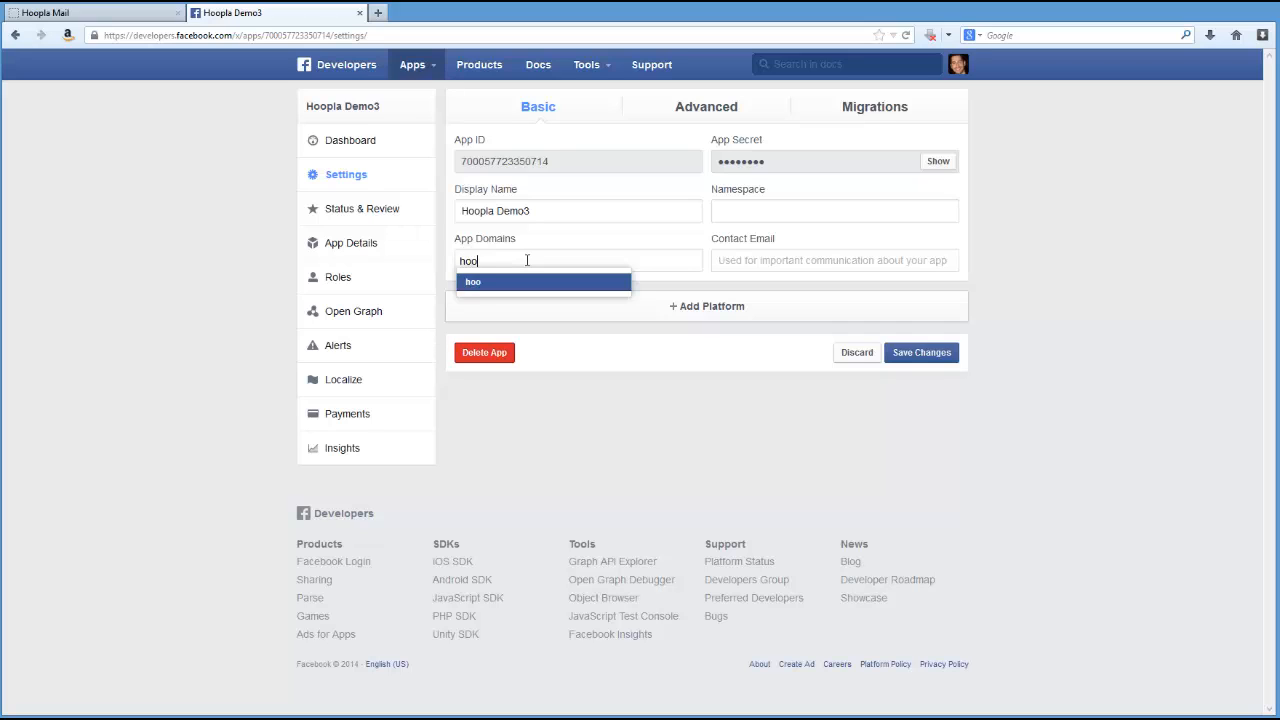
{"action": "type", "text": "plamail.com"}
{"action": "key", "text": "Return"}
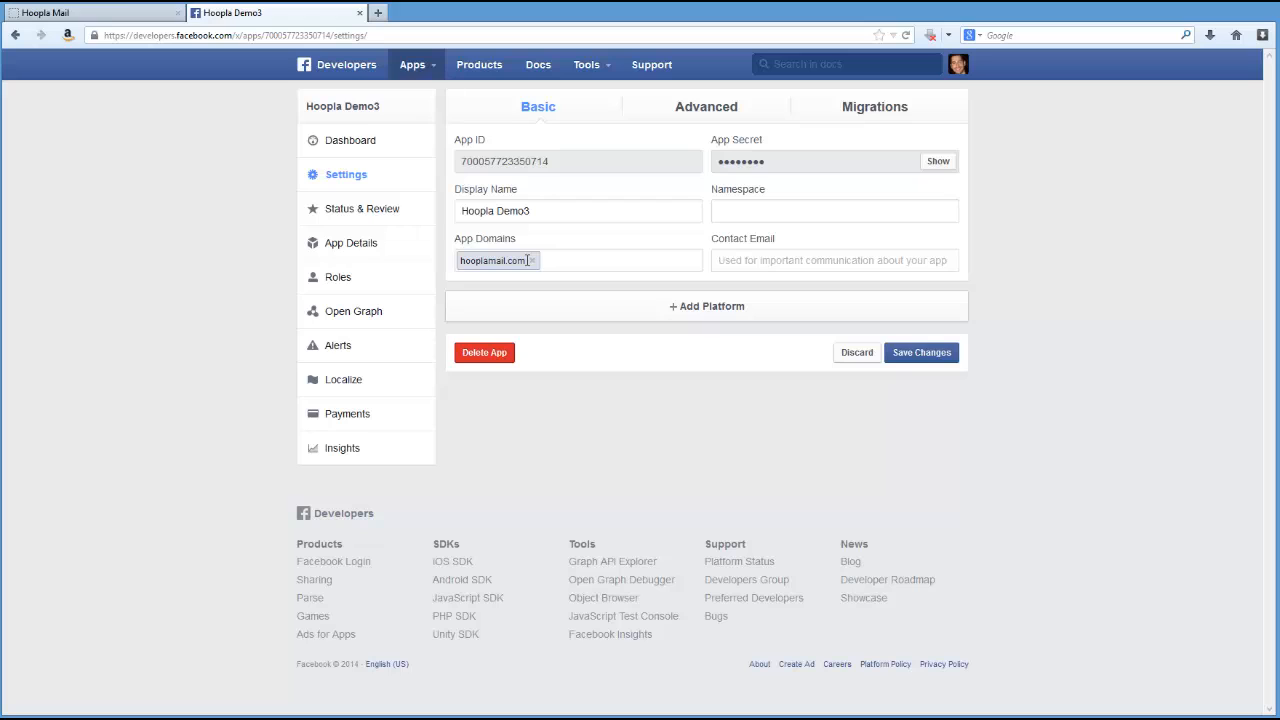
{"action": "key", "text": "Tab"}
{"action": "type", "text": "s"}
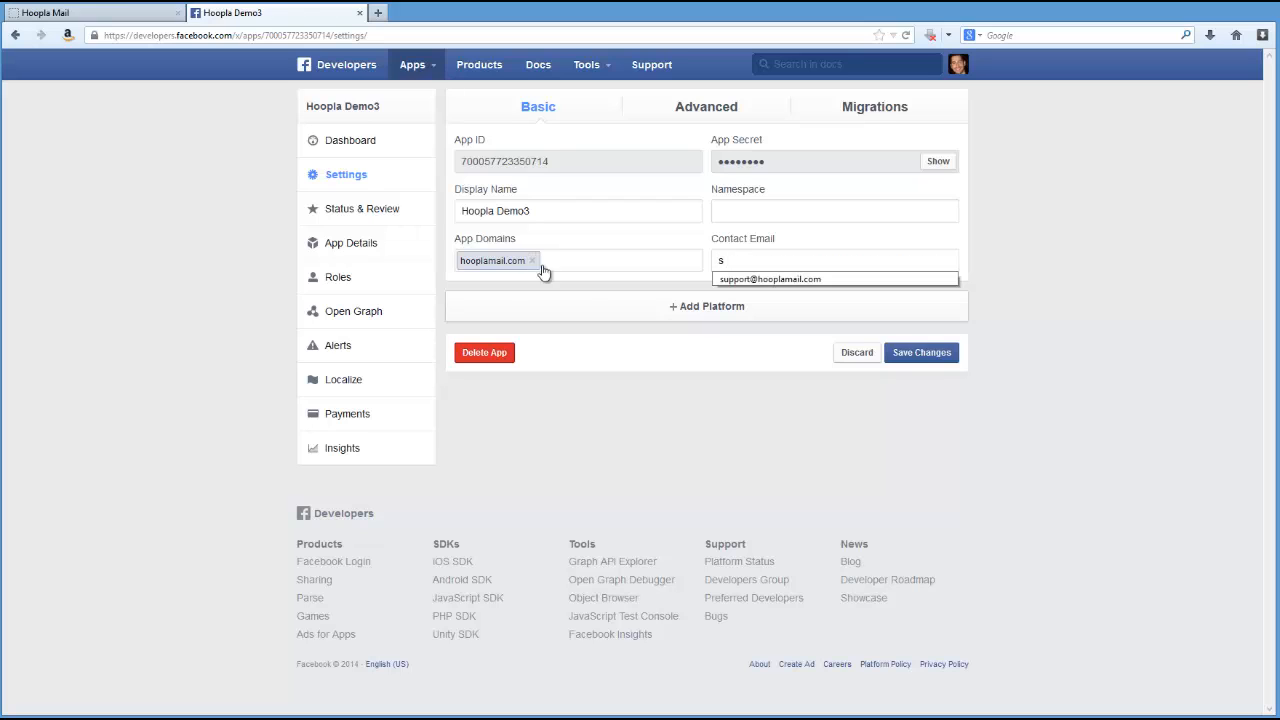
{"action": "left_click", "coordinate": [724, 278]}
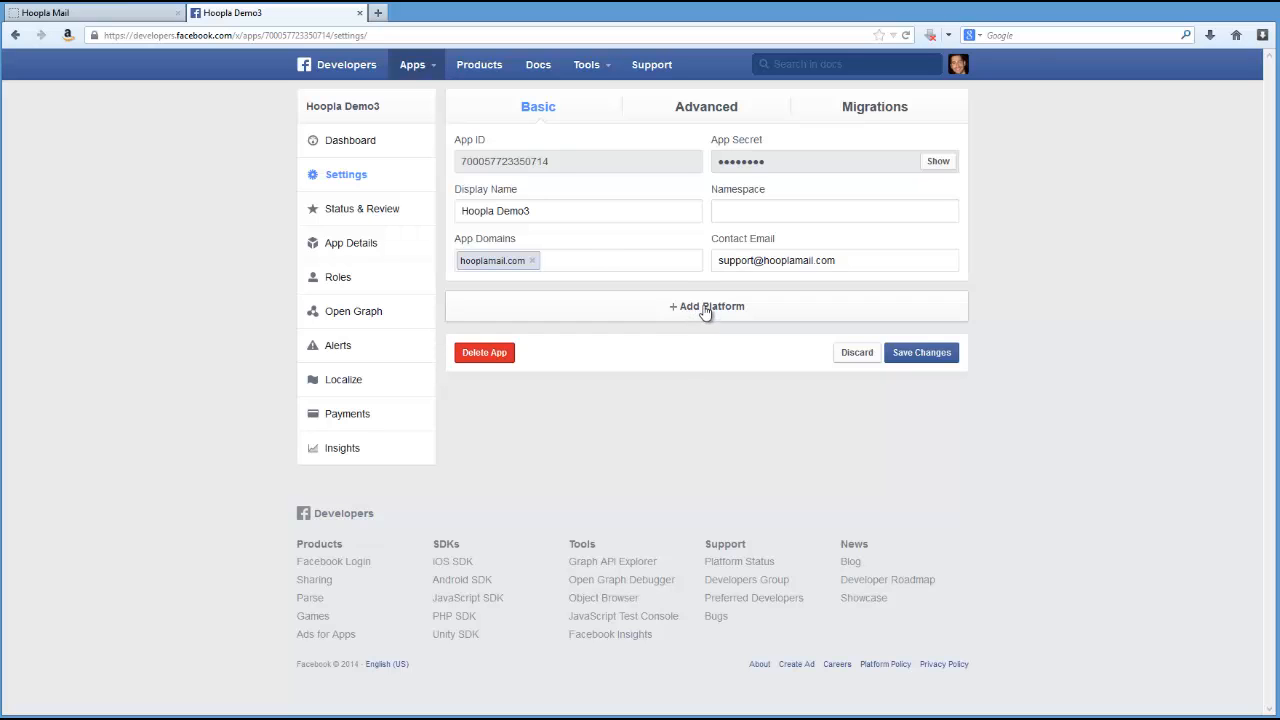
Add a Page Tab platform to the Facebook app and set its Page Tab Name to HooplaDemo3
{"action": "left_click", "coordinate": [705, 309]}
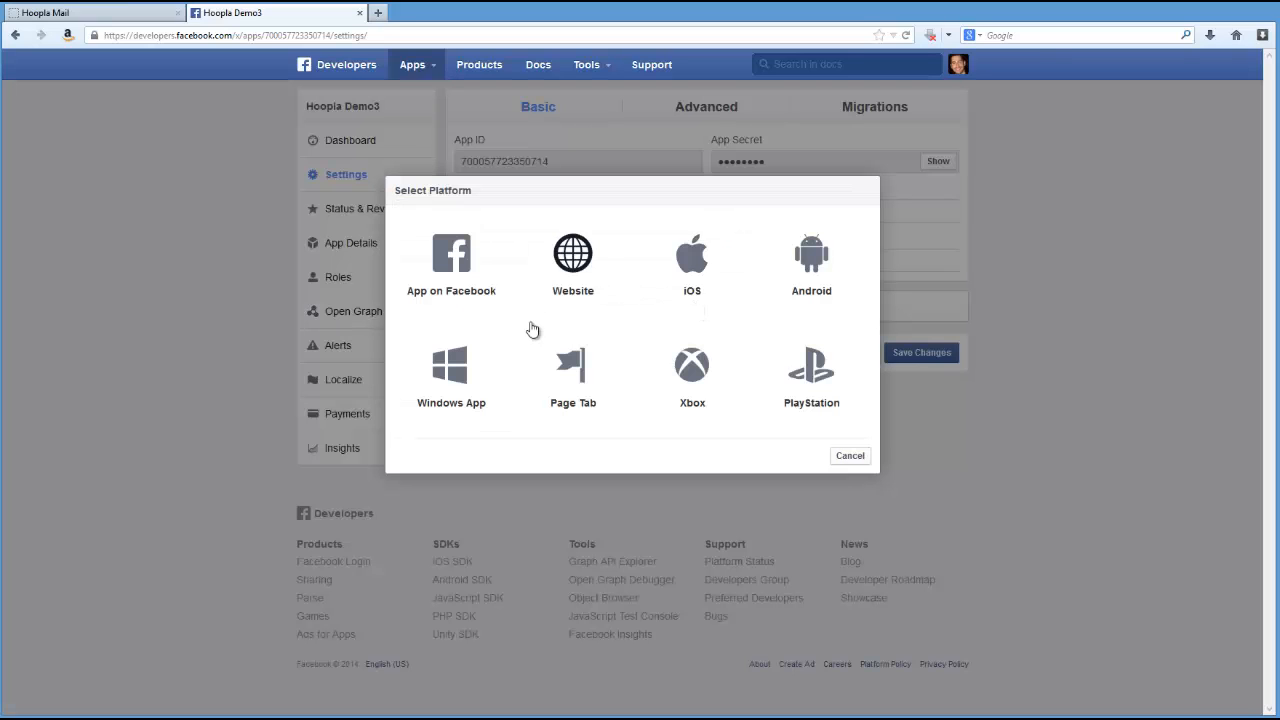
{"action": "left_click", "coordinate": [577, 396]}
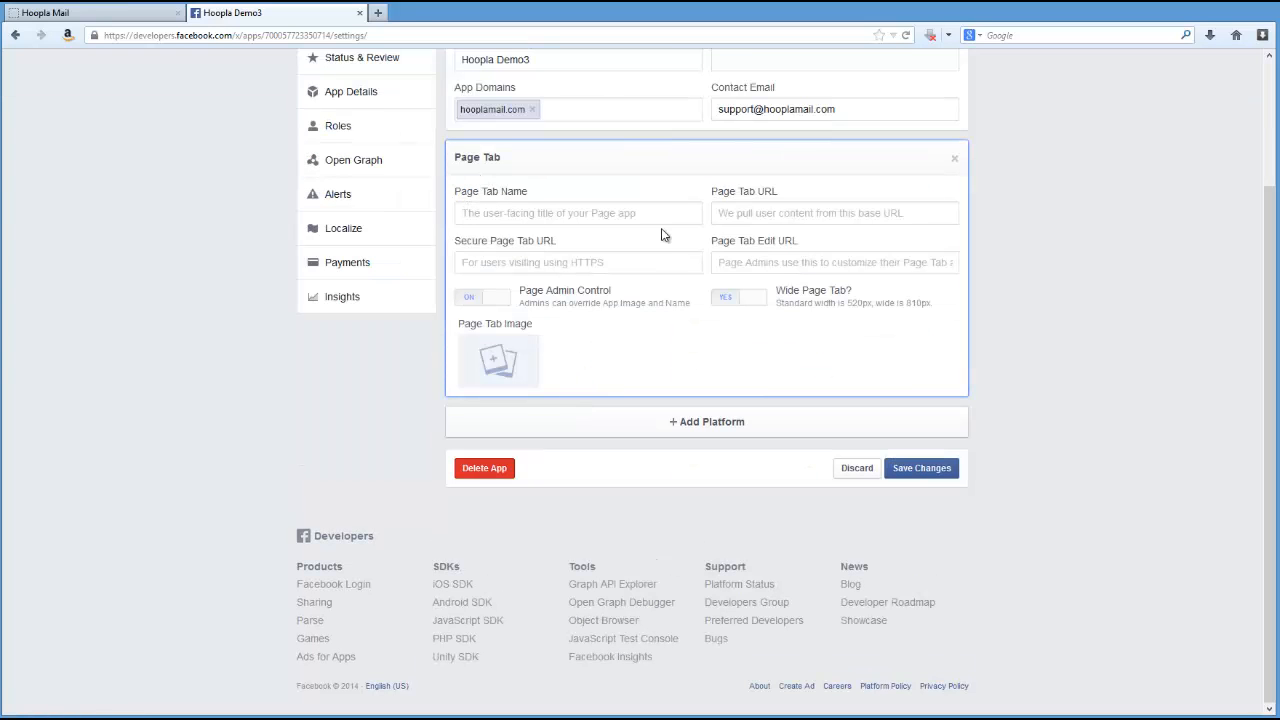
{"action": "left_click", "coordinate": [480, 214]}
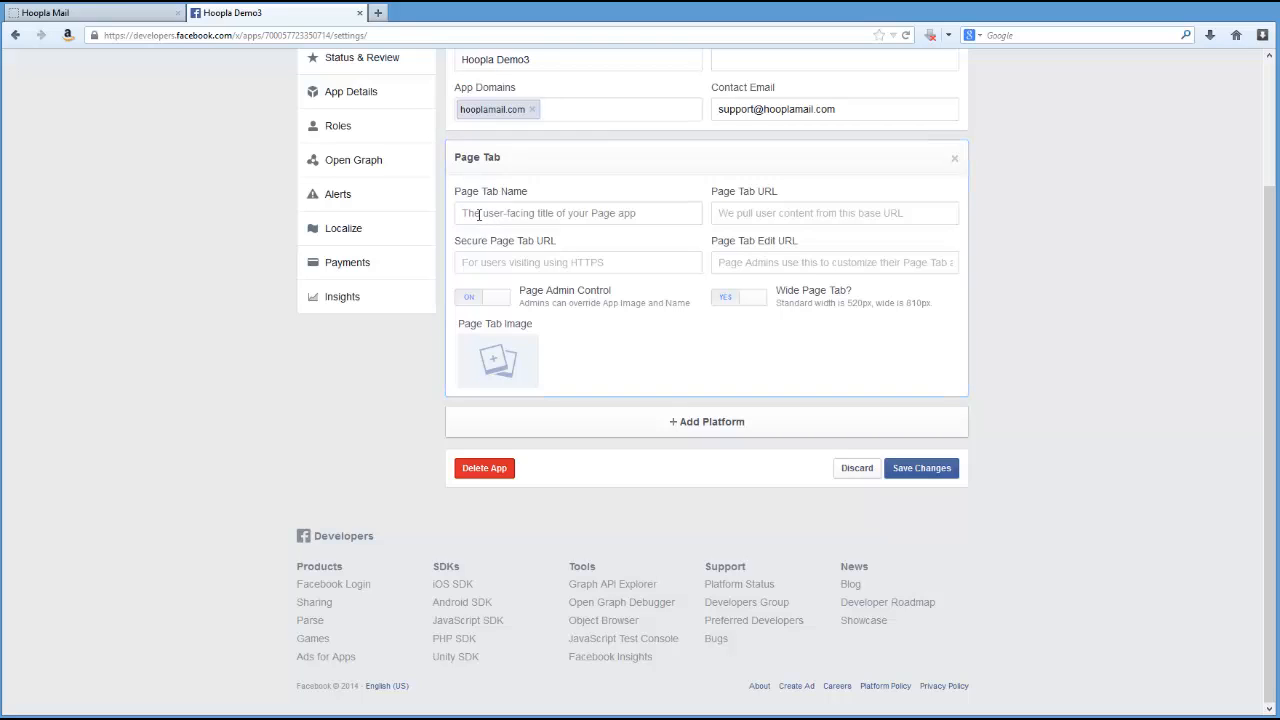
{"action": "type", "text": "Hoo"}
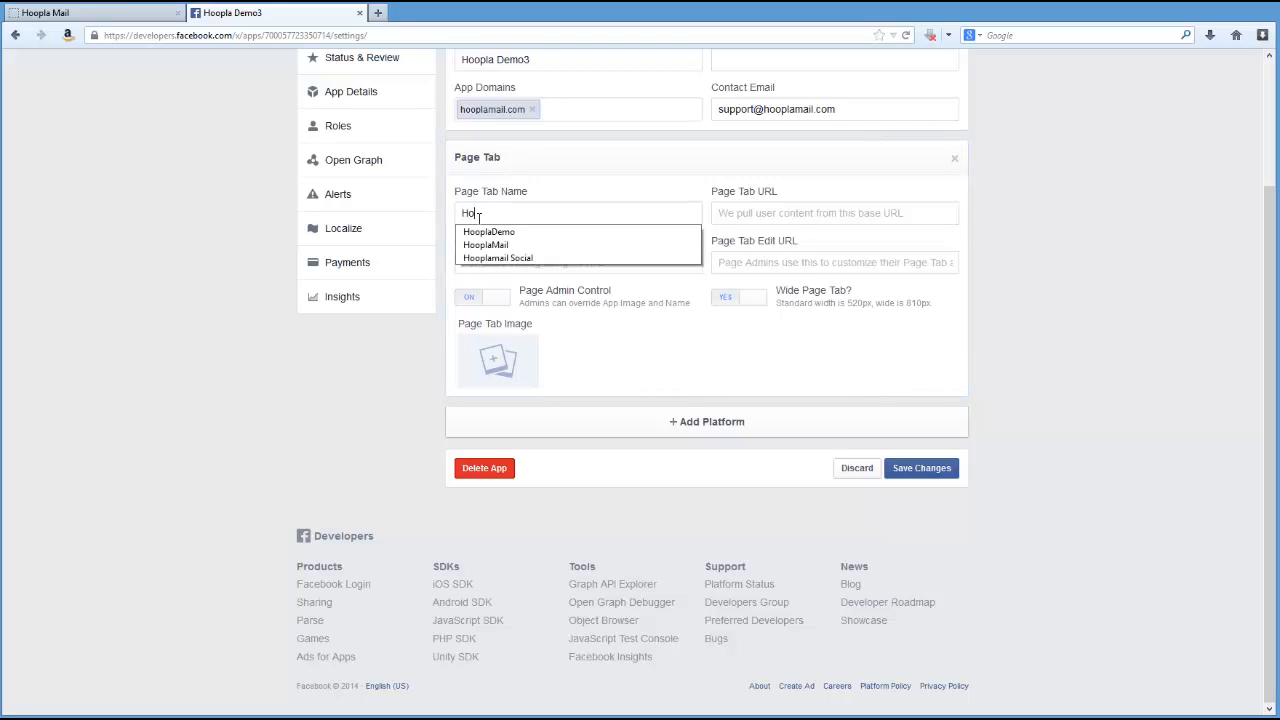
{"action": "left_click", "coordinate": [497, 231]}
{"action": "type", "text": "3"}
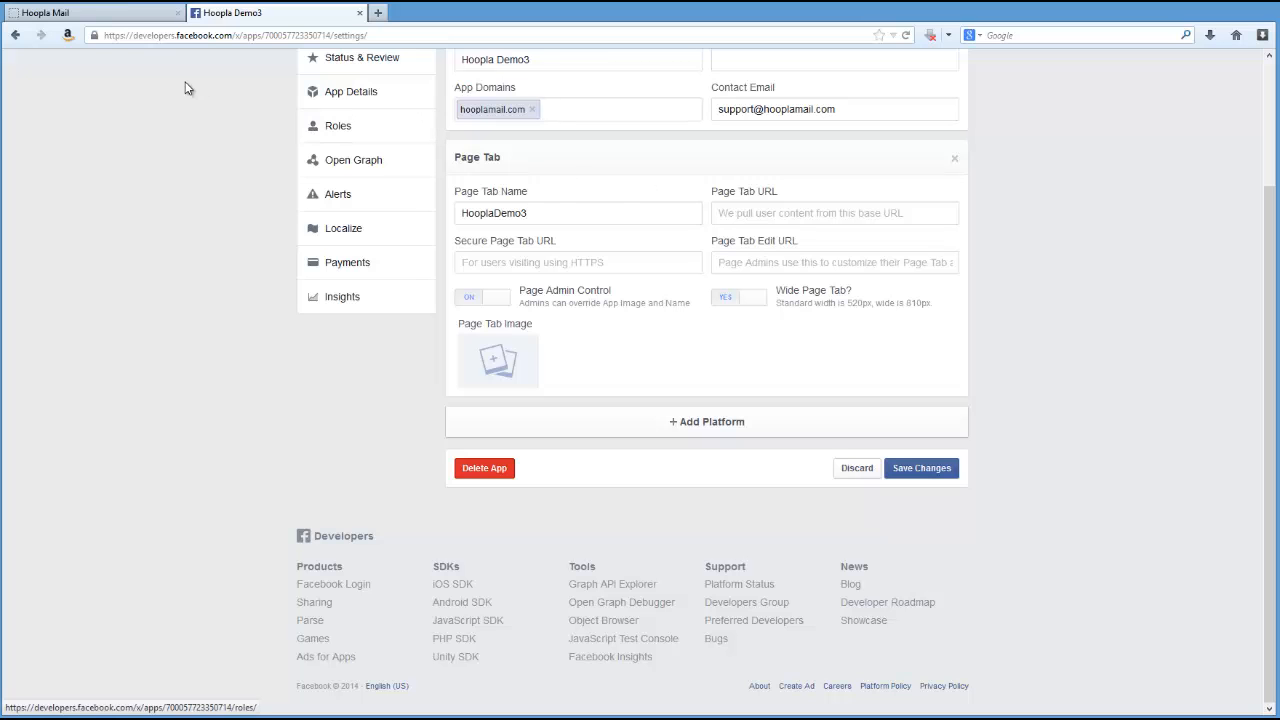
Copy the App ID from the Hoopla Demo3 app settings into the Facebook App ID field of the new setting in Hoopla Mail
{"action": "left_click", "coordinate": [96, 14]}
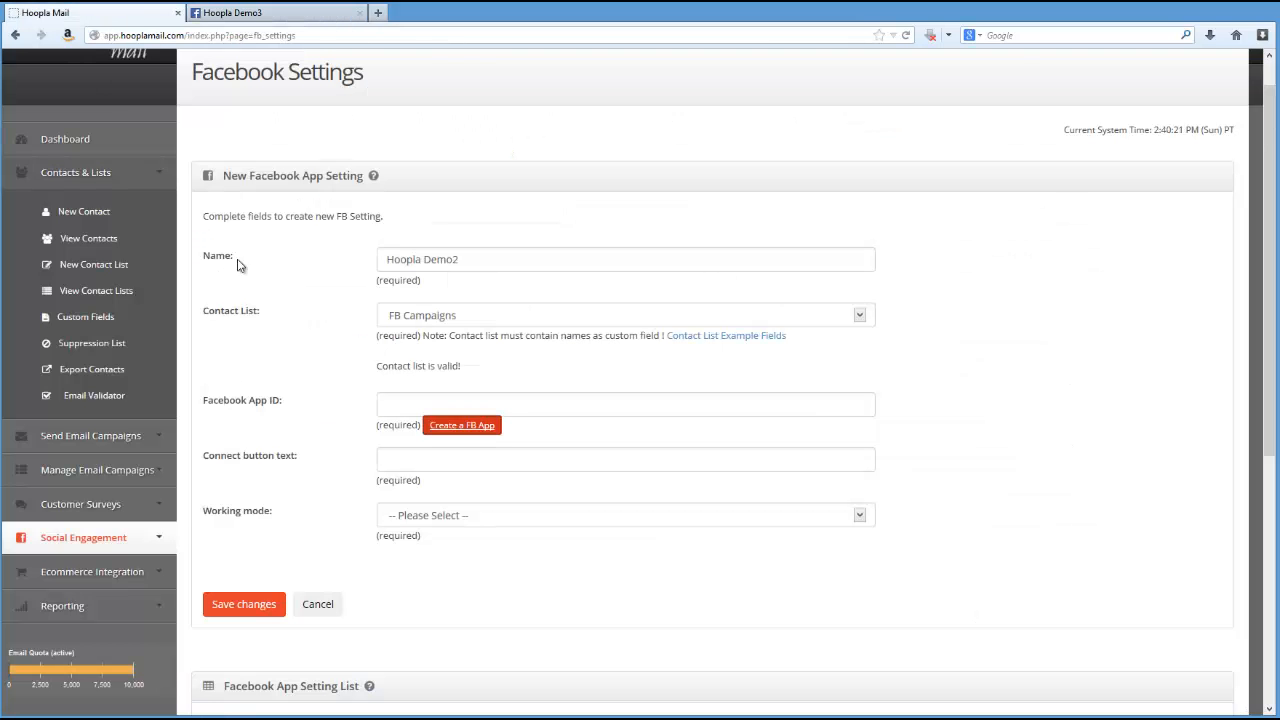
{"action": "scroll", "coordinate": [280, 300], "scroll_direction": "down", "scroll_amount": 3}
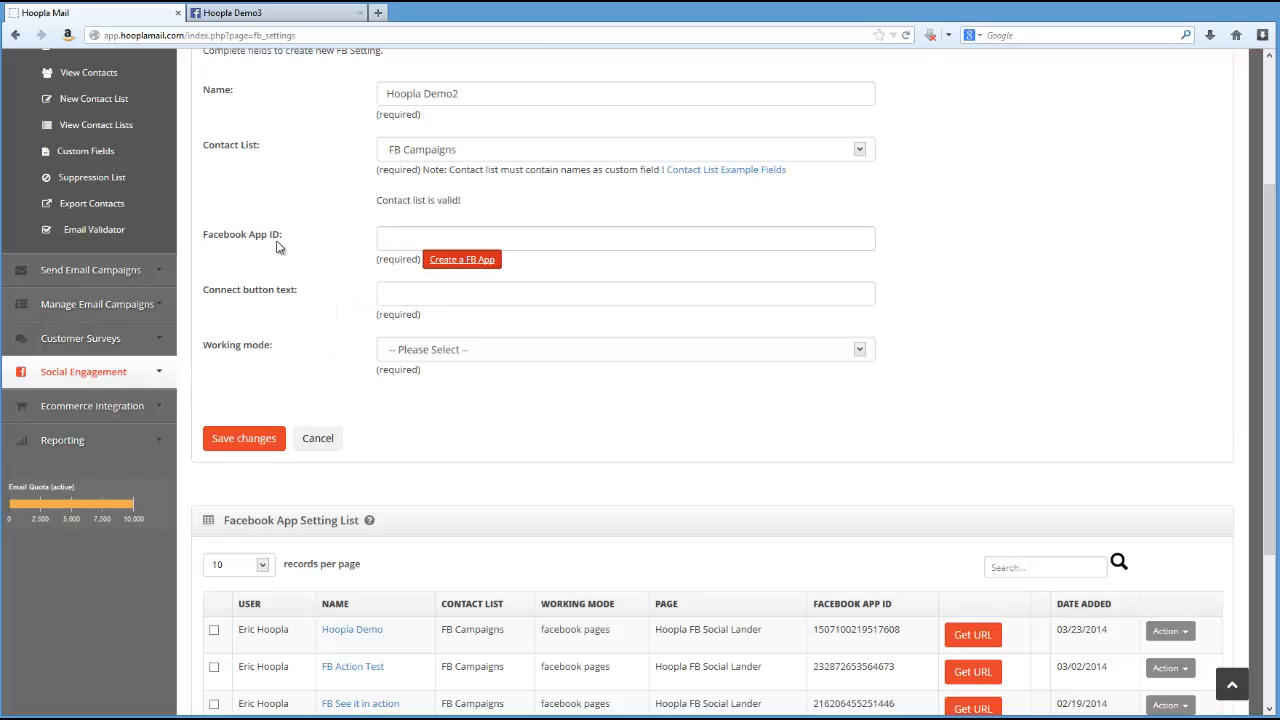
{"action": "left_click", "coordinate": [310, 13]}
{"action": "scroll", "coordinate": [500, 160], "scroll_direction": "up", "scroll_amount": 2}
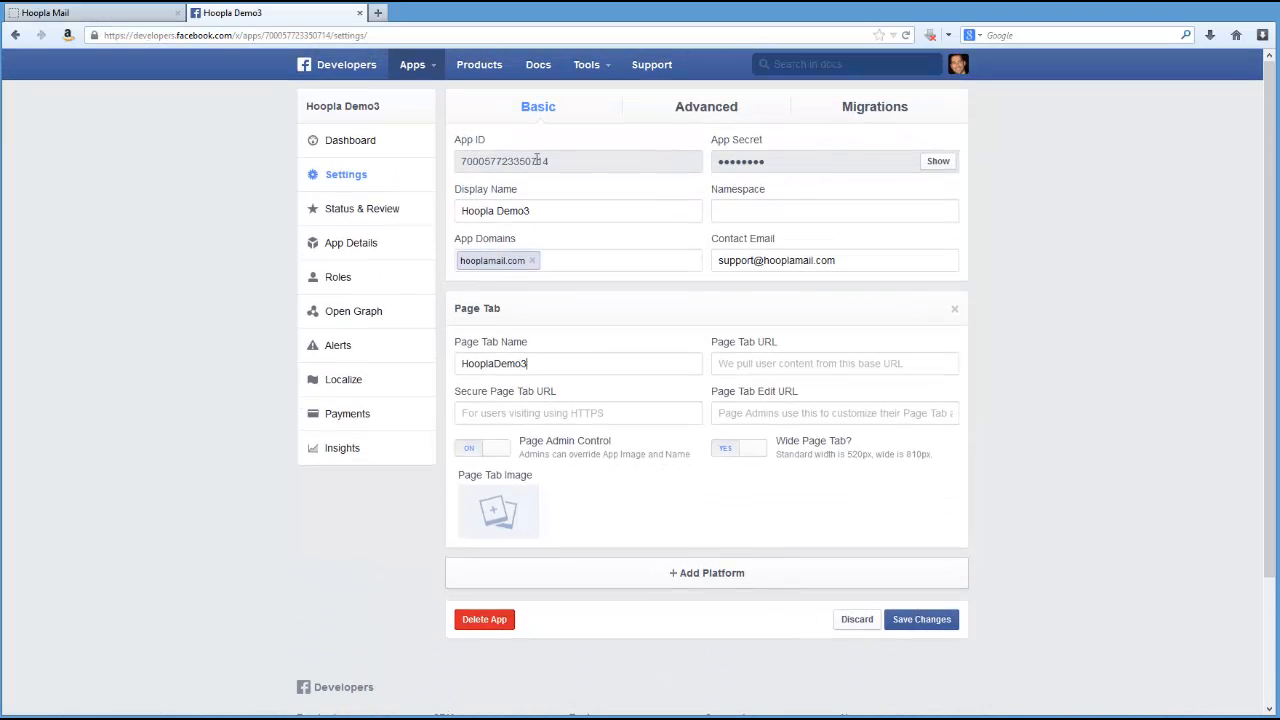
{"action": "left_click_drag", "start_coordinate": [553, 163], "coordinate": [463, 167]}
{"action": "key", "text": "ctrl+c"}
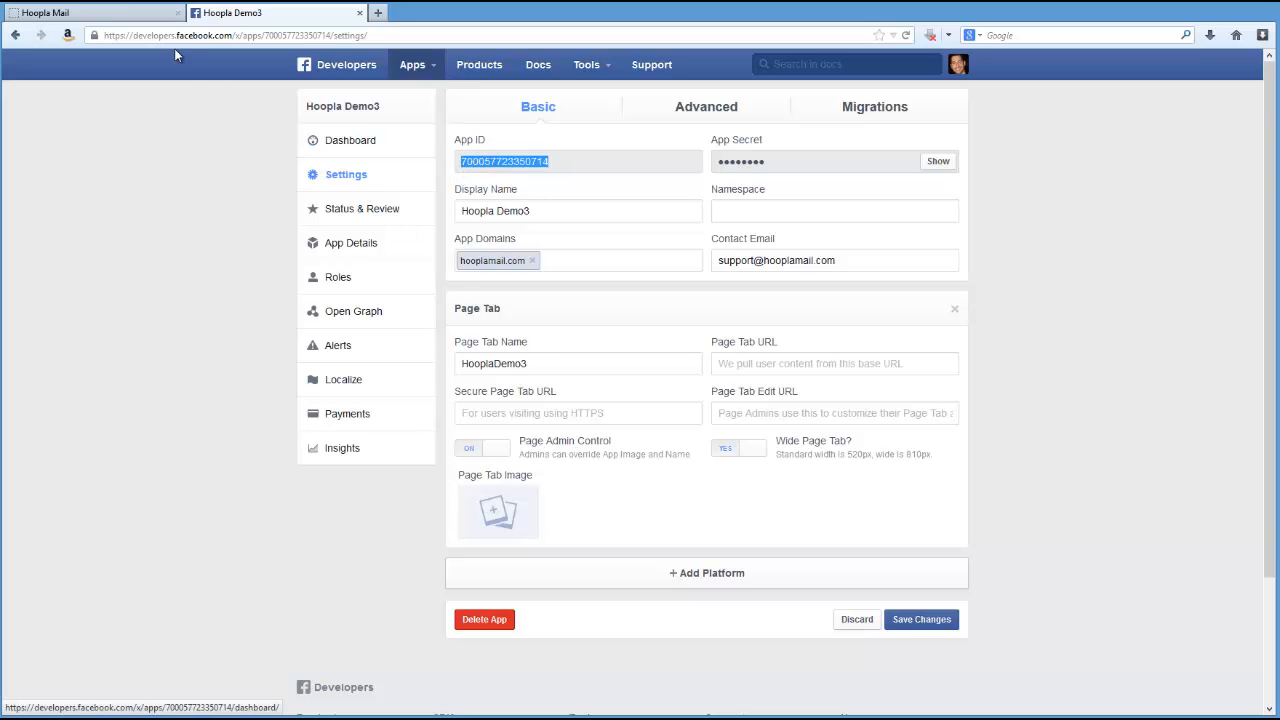
{"action": "left_click", "coordinate": [80, 13]}
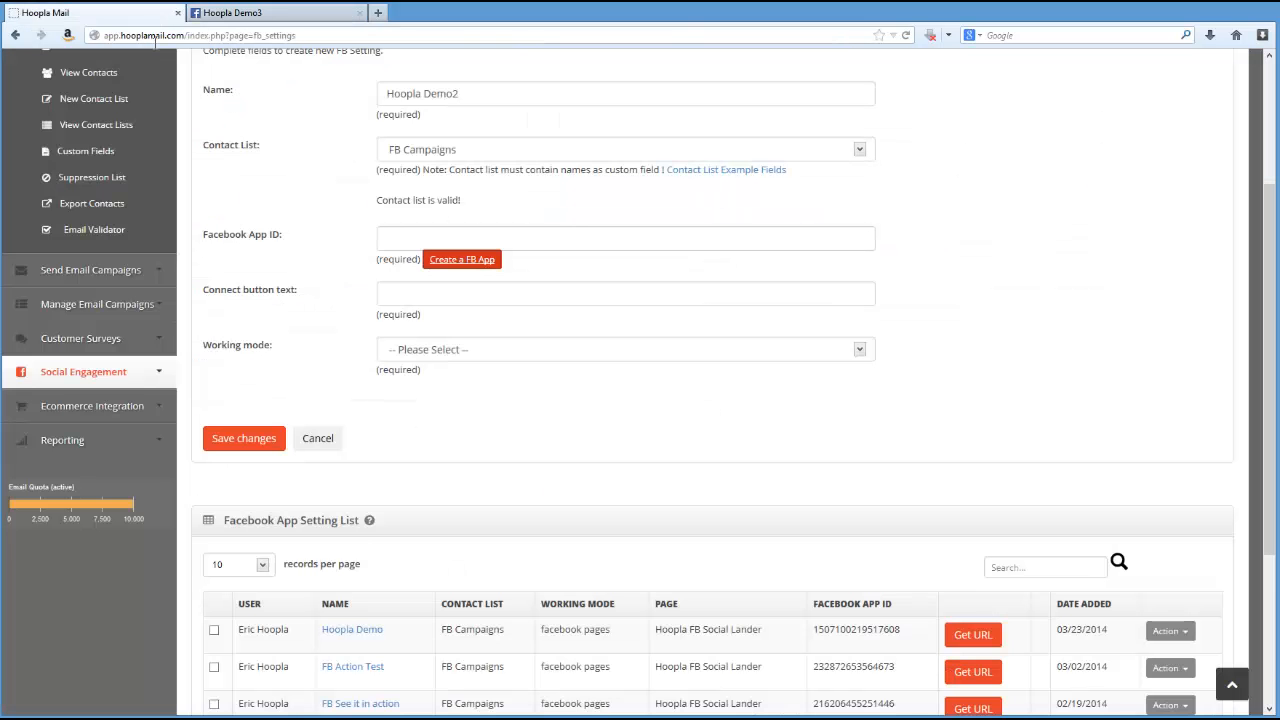
{"action": "left_click", "coordinate": [387, 240]}
{"action": "key", "text": "ctrl+v"}
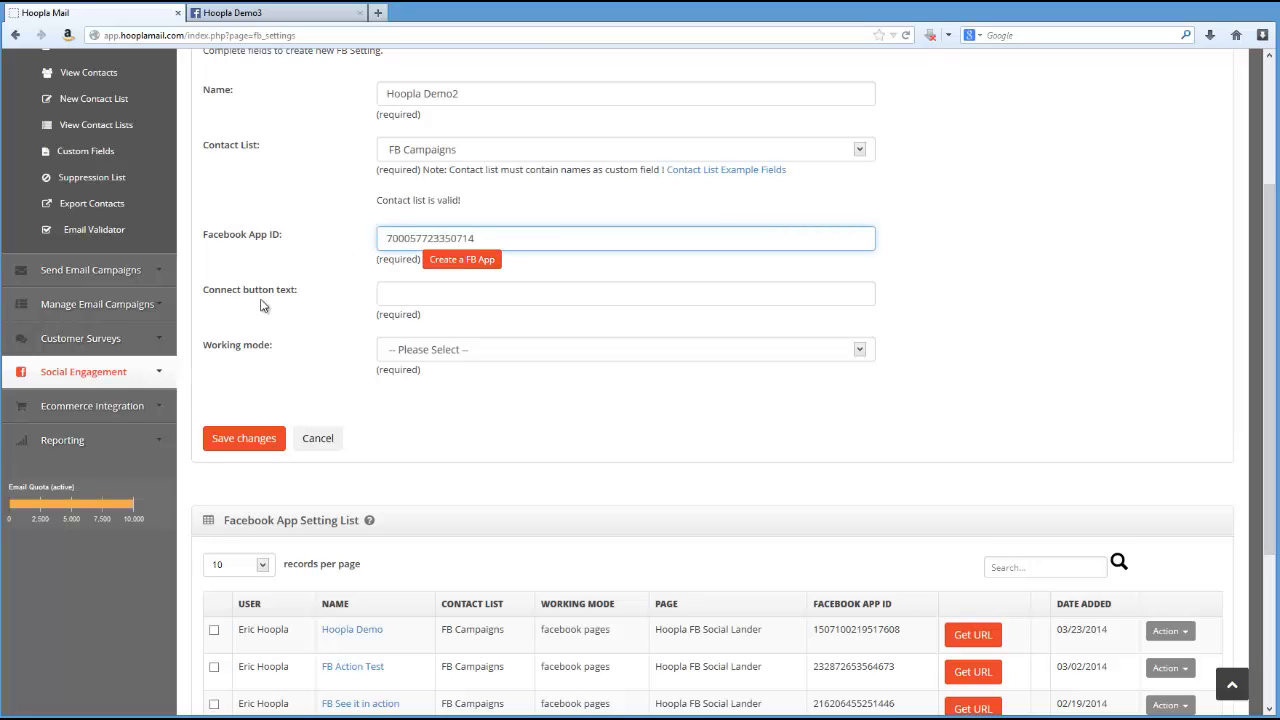
Set the connect button text of the new Facebook app setting to Connect To Page
{"action": "left_click", "coordinate": [403, 298]}
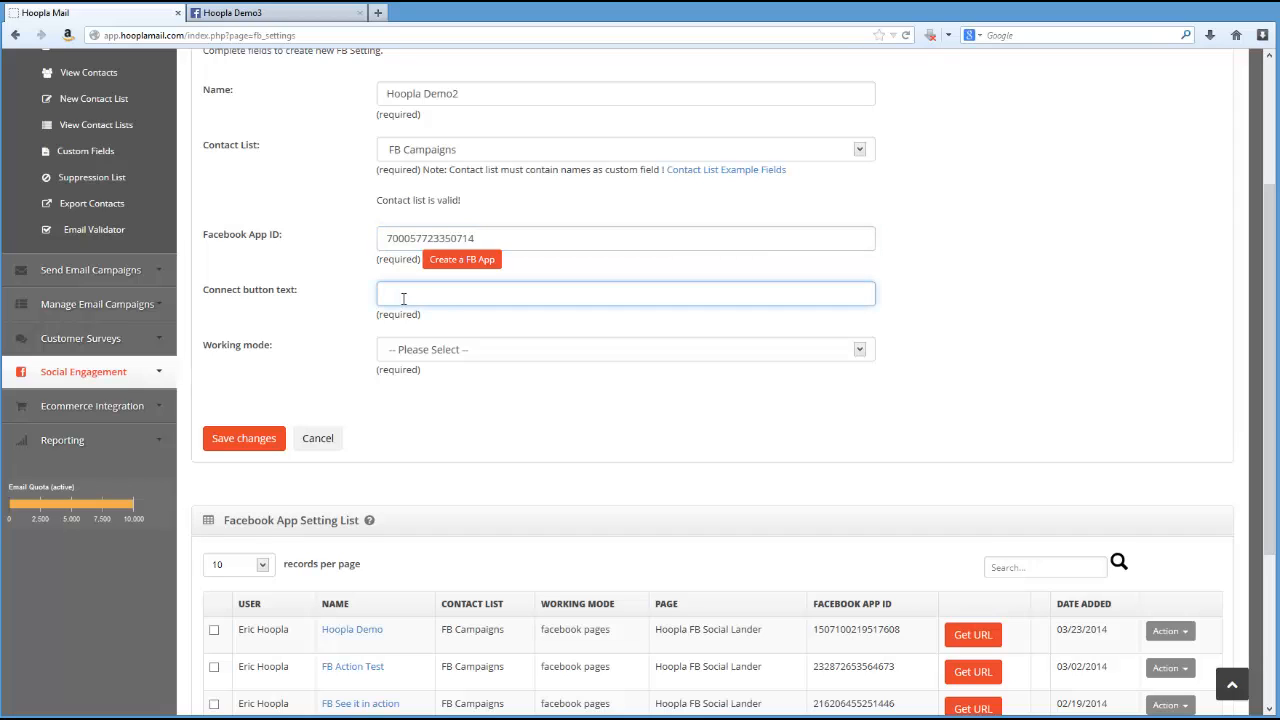
{"action": "left_click", "coordinate": [403, 298]}
{"action": "left_click", "coordinate": [402, 314]}
Set the working mode to Facebook pages and choose Hoopla FB Social Lander as the Facebook content page
{"action": "left_click", "coordinate": [391, 352]}
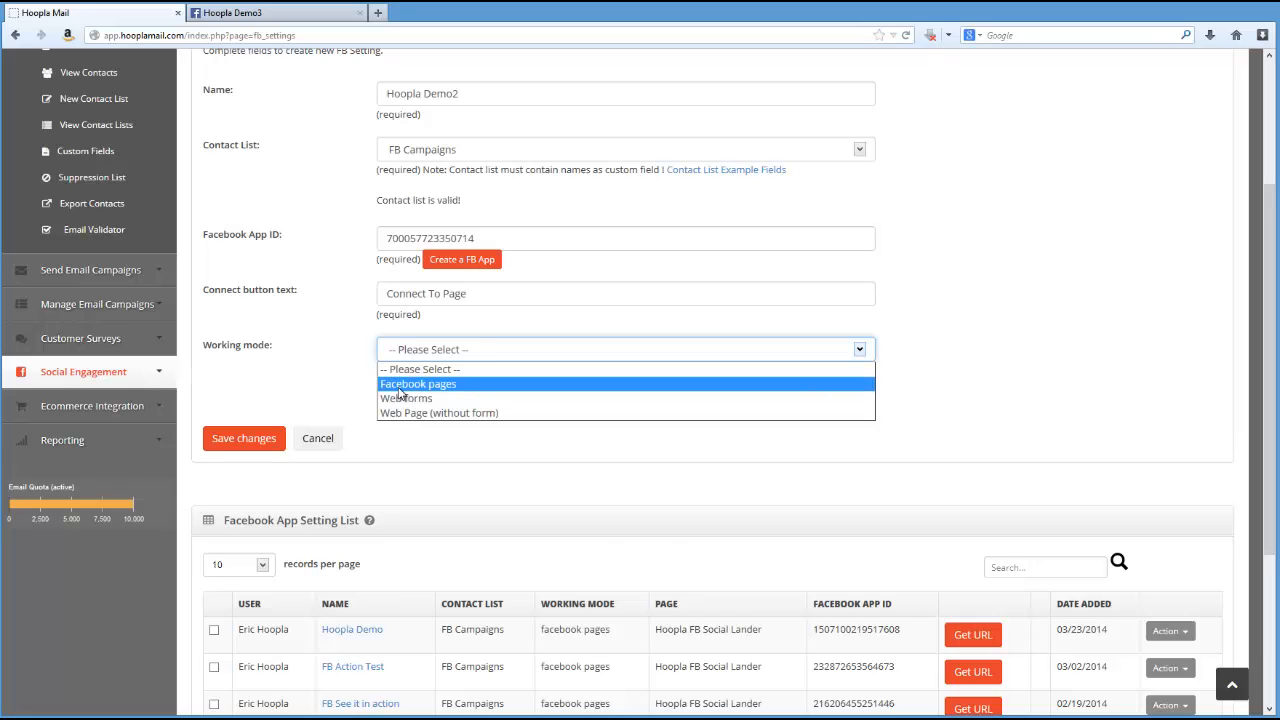
{"action": "left_click", "coordinate": [402, 387]}
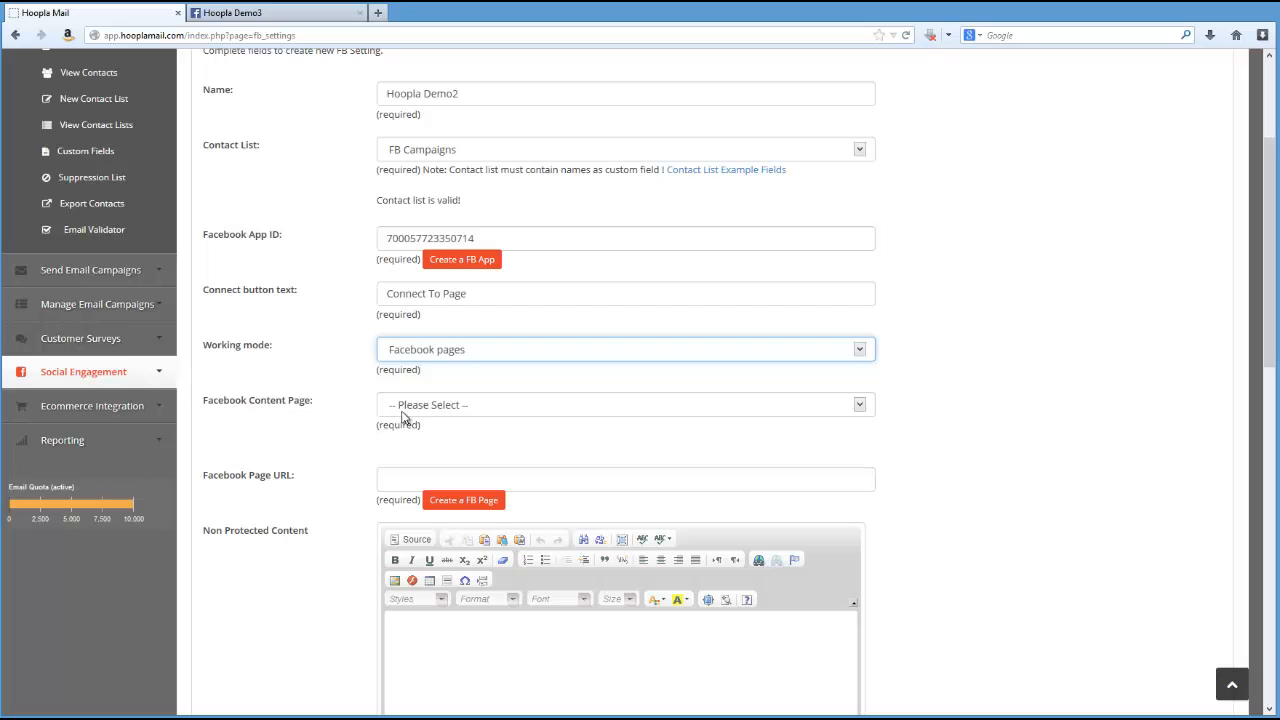
{"action": "left_click", "coordinate": [416, 407]}
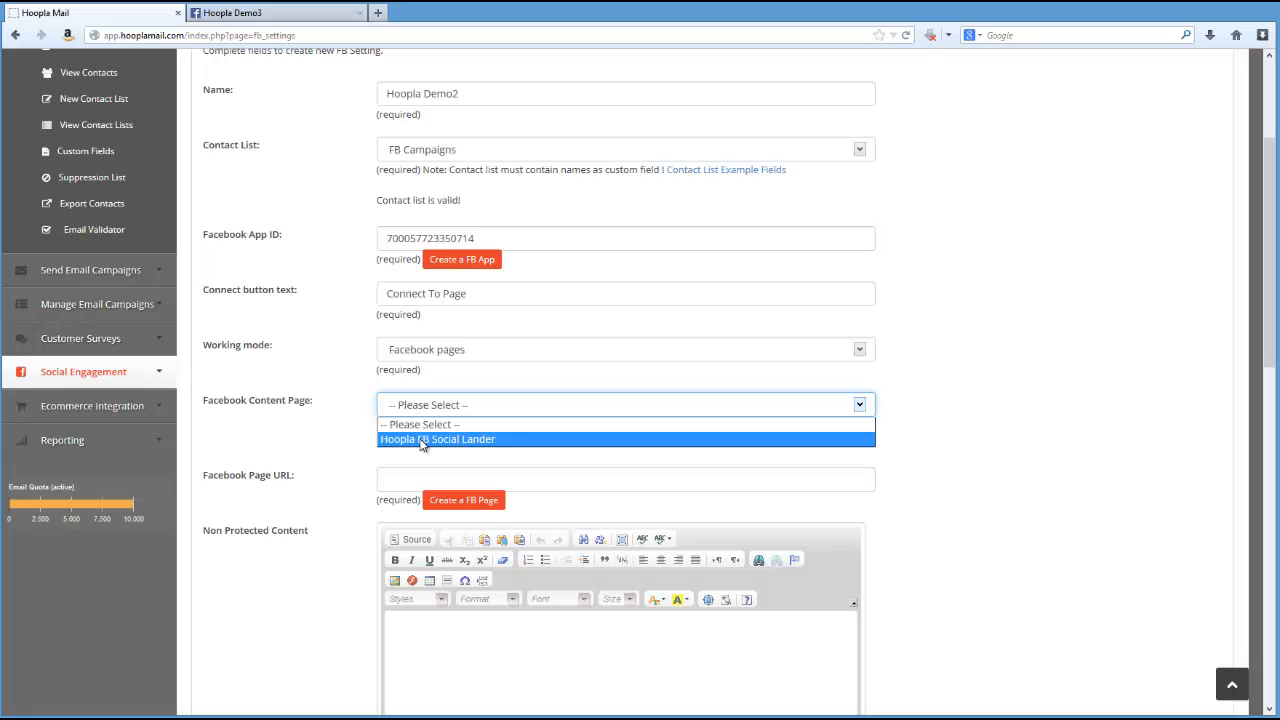
{"action": "left_click", "coordinate": [421, 440]}
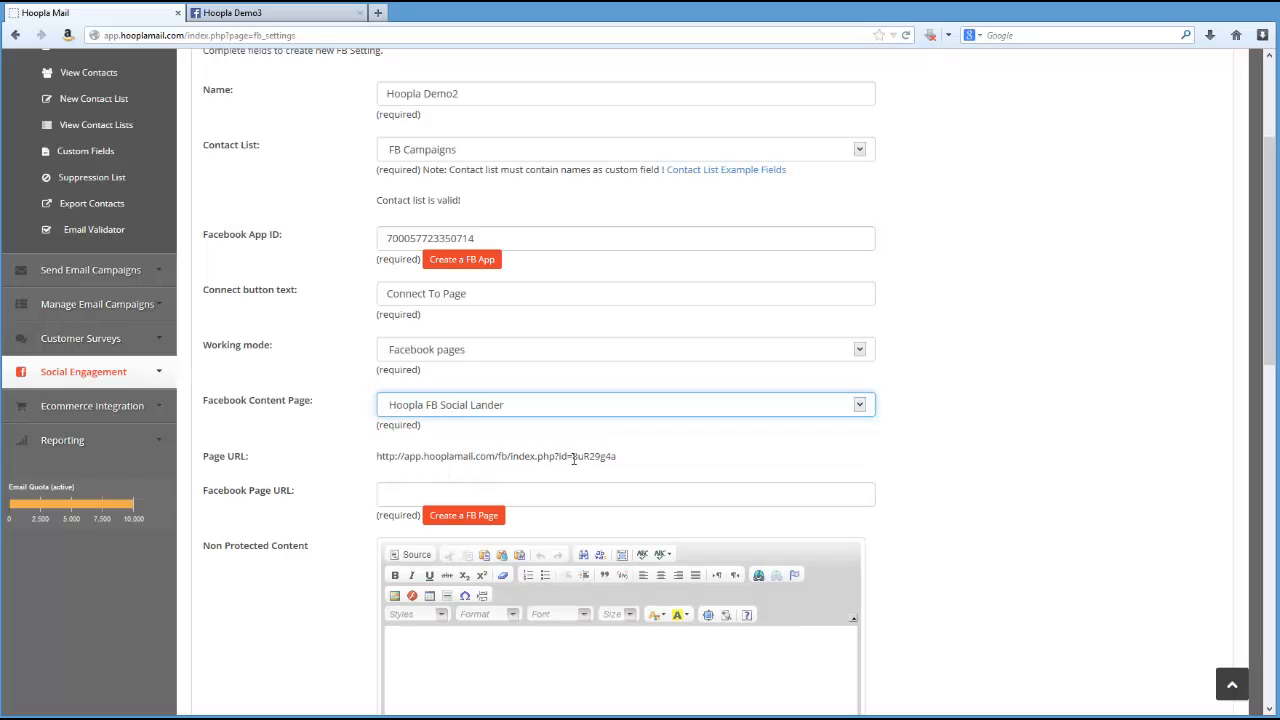
Copy the Page URL of the content page from Hoopla Mail into the Page Tab URL of the Facebook app
{"action": "left_click_drag", "start_coordinate": [617, 460], "coordinate": [377, 458]}
{"action": "key", "text": "ctrl+c"}
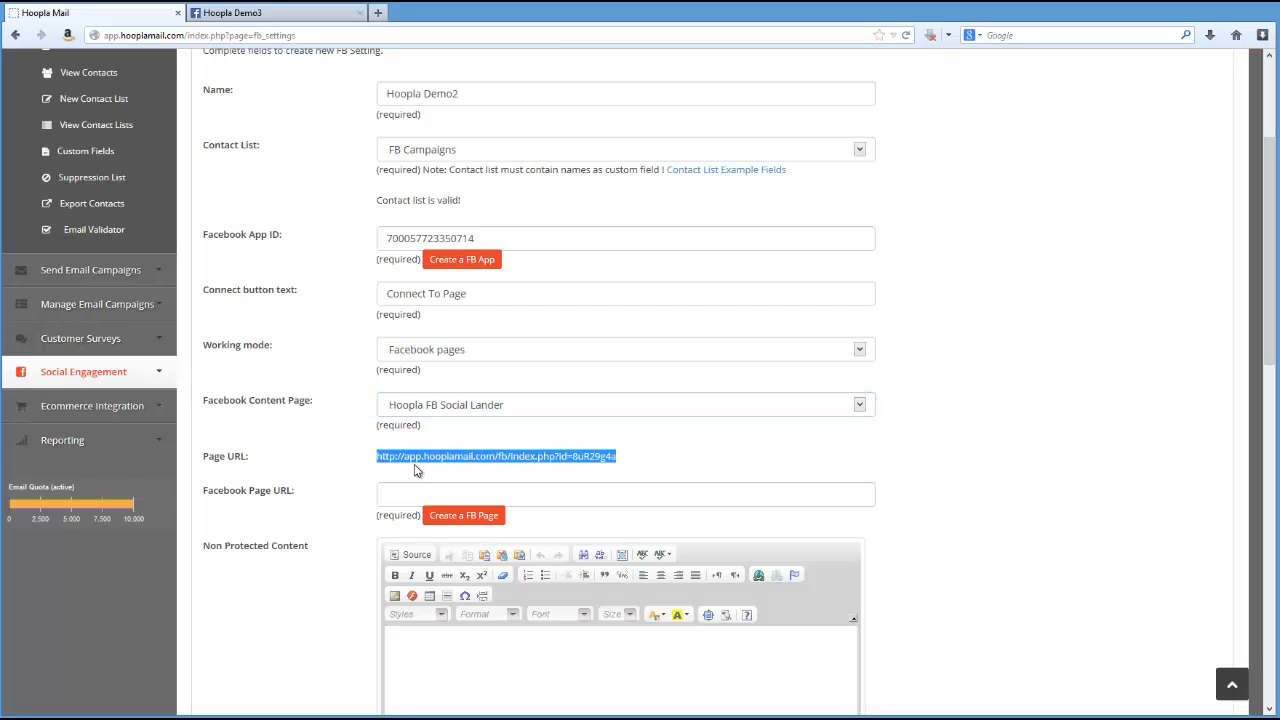
{"action": "left_click", "coordinate": [288, 12]}
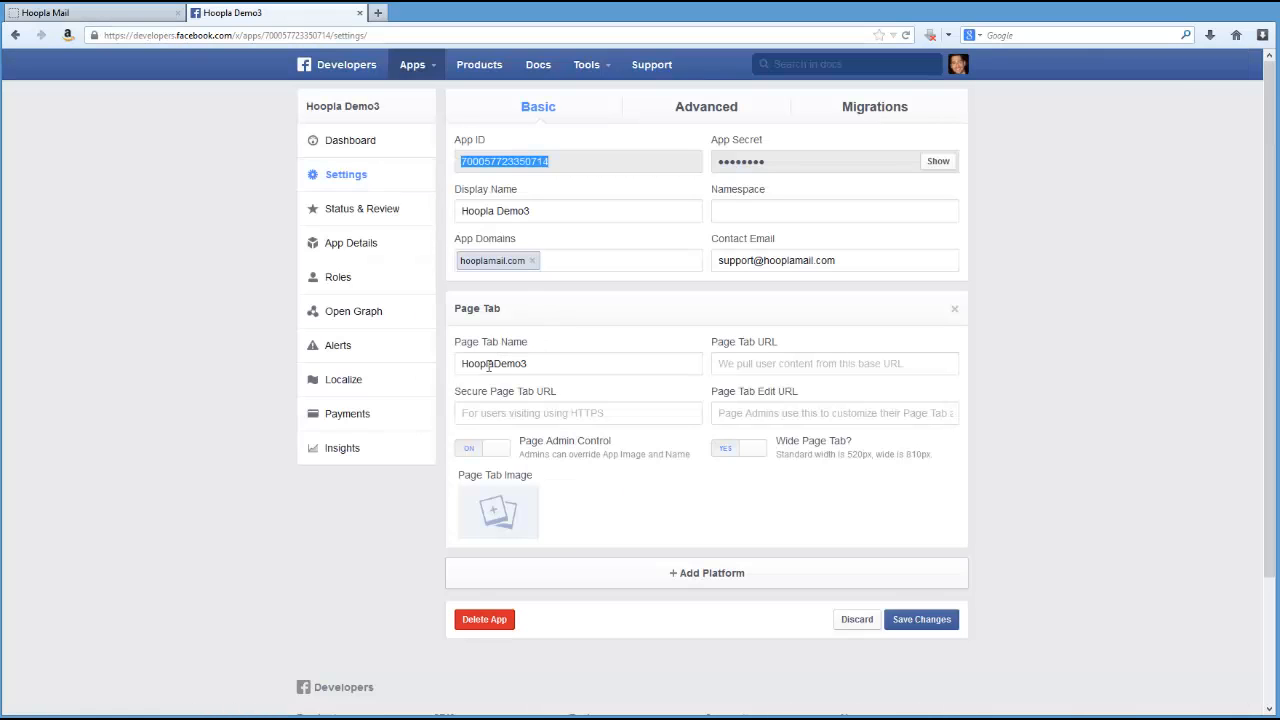
{"action": "left_click", "coordinate": [727, 364]}
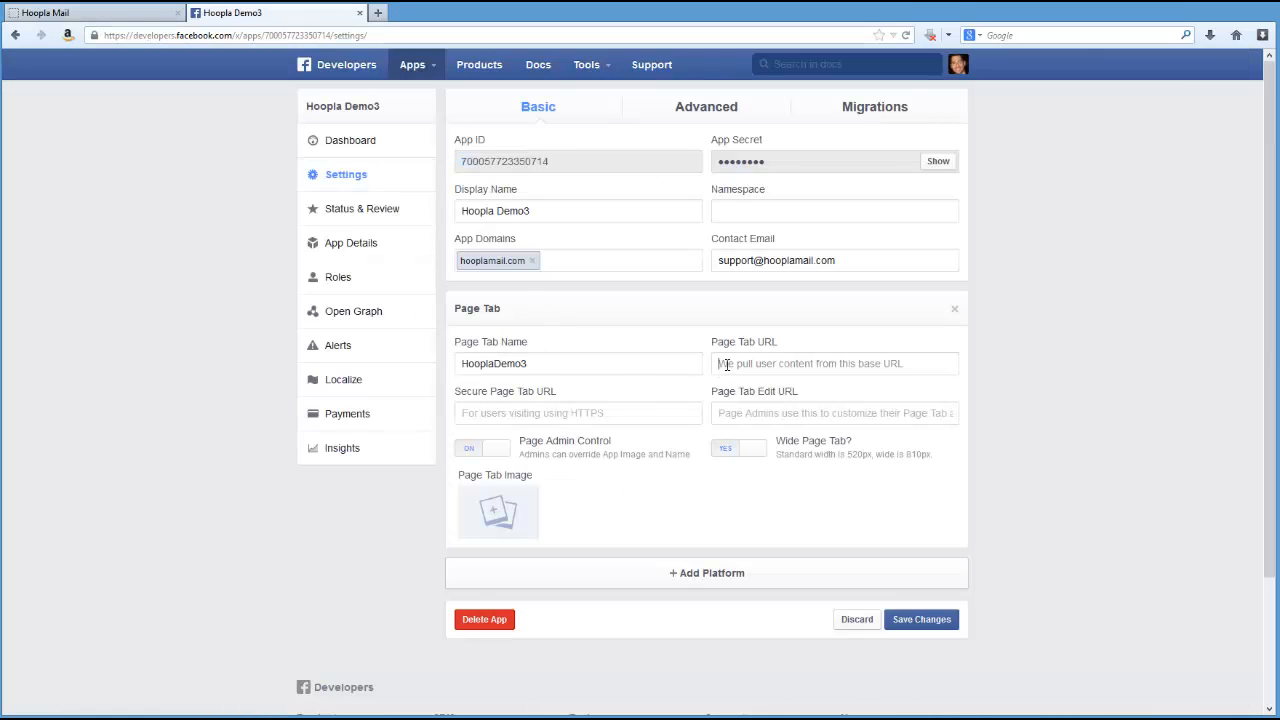
{"action": "key", "text": "ctrl+v"}
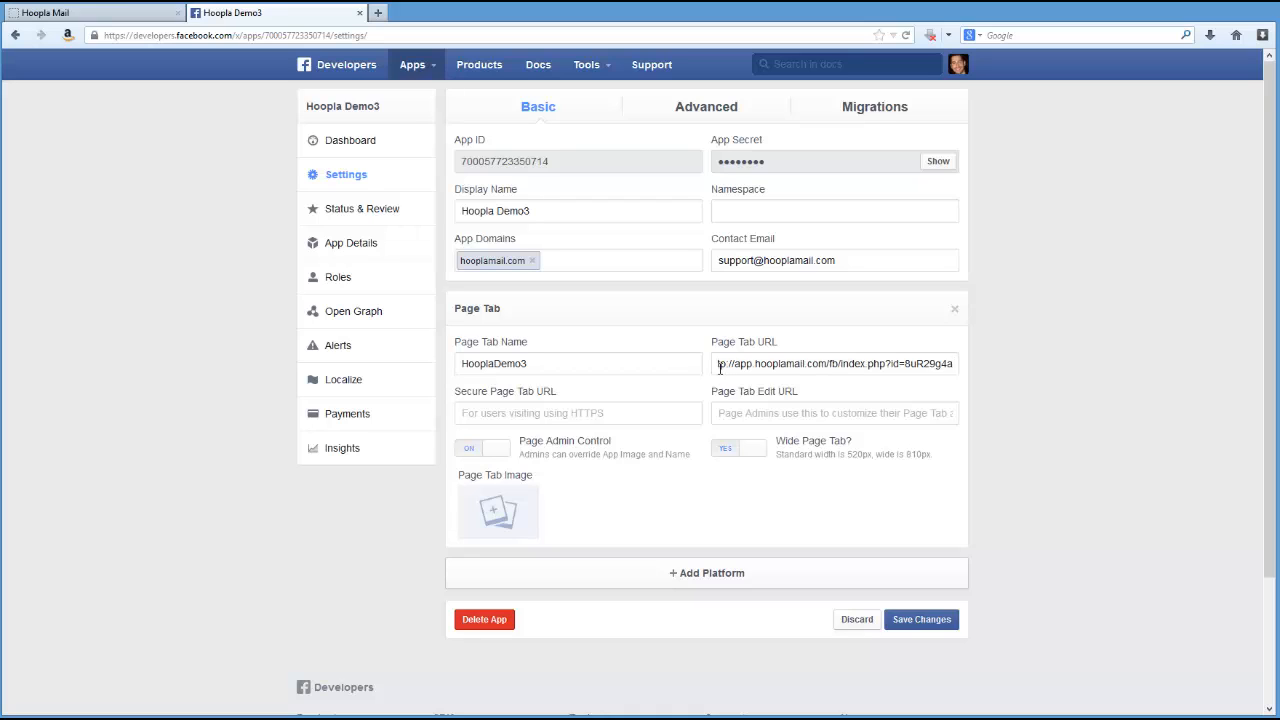
{"action": "left_click", "coordinate": [466, 415]}
{"action": "type", "text": "https://app.hooplamail.com/fb/index.php?id=8uR29g4a"}
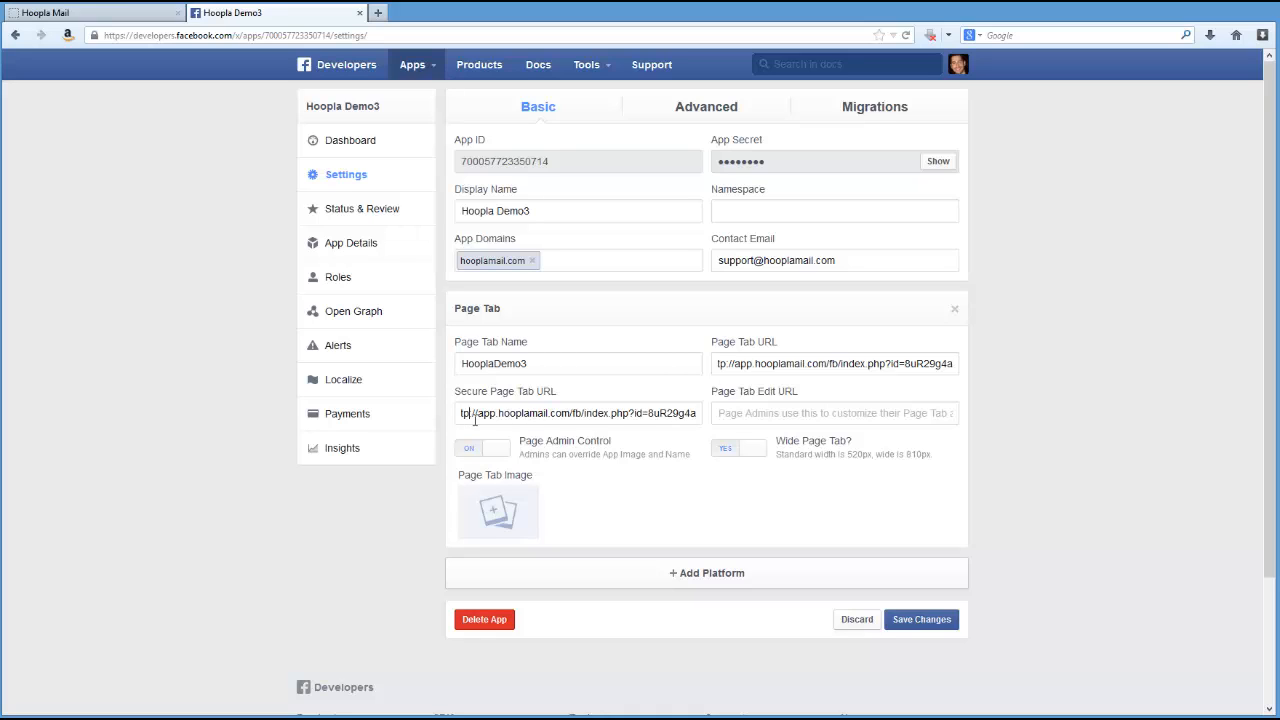
{"action": "key", "text": "Left"}
{"action": "key", "text": "Left"}
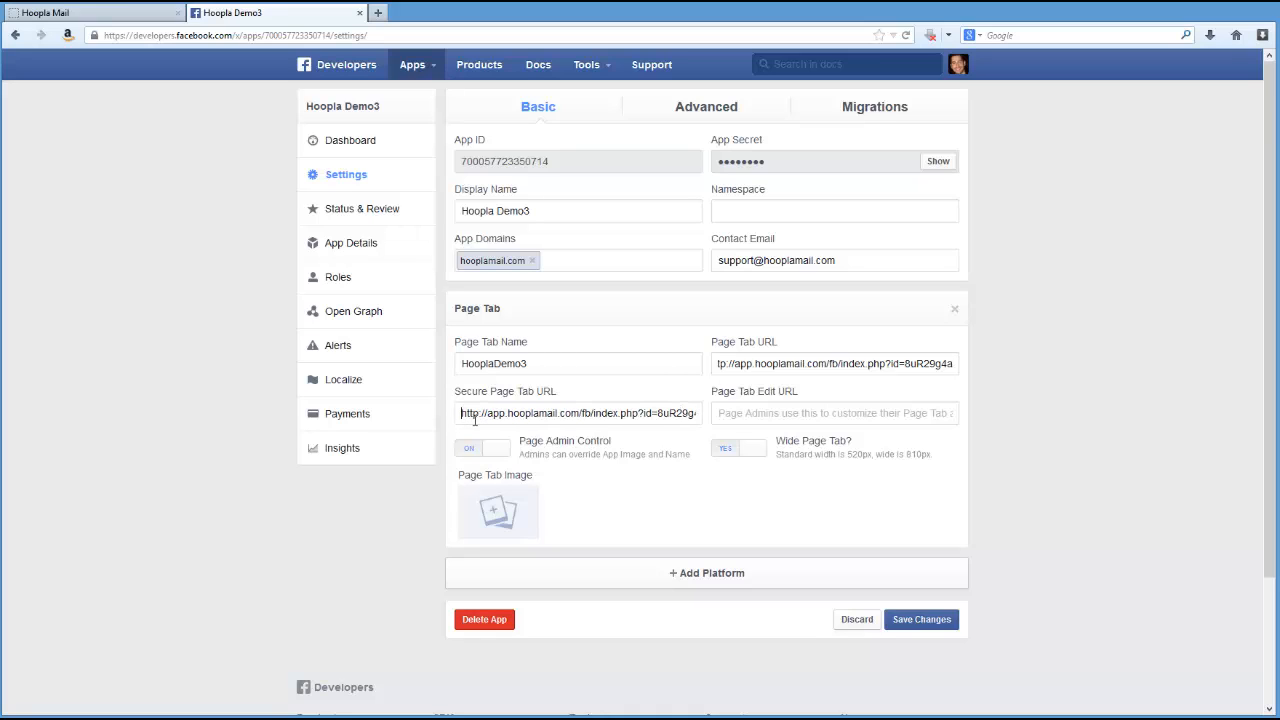
{"action": "type", "text": "s"}
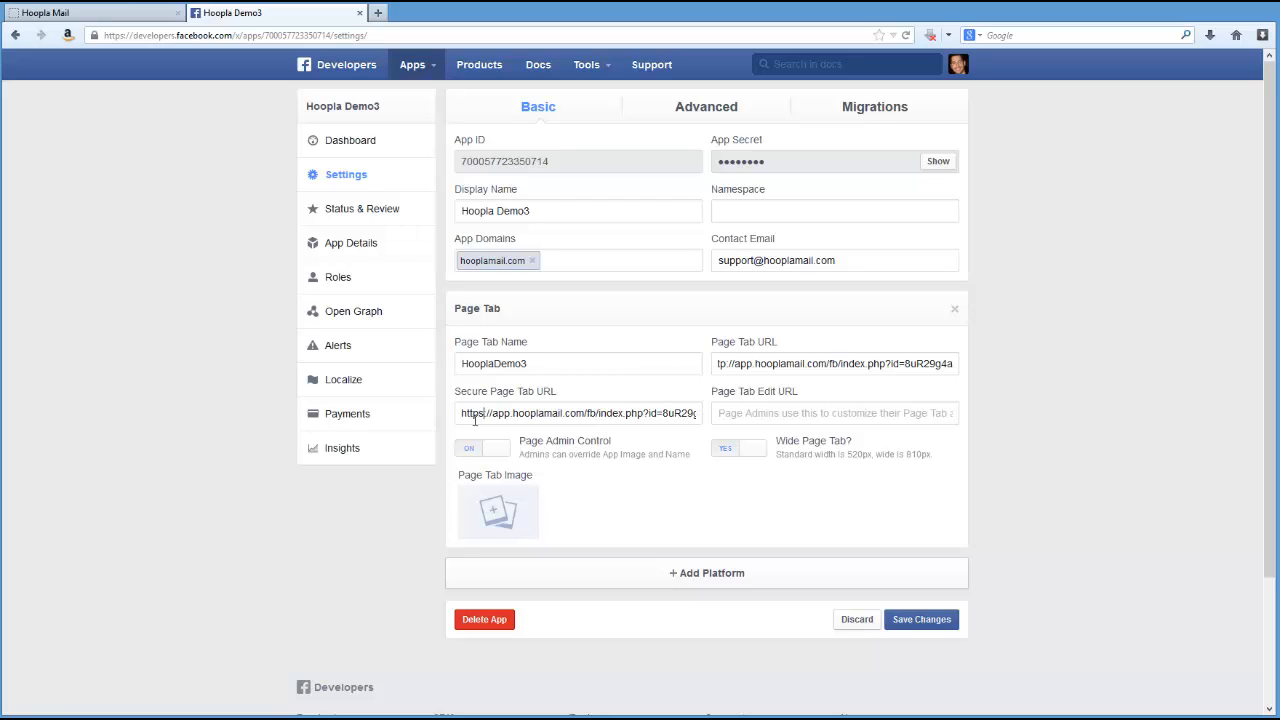
Enter the copied http page URL as the Page Tab Edit URL and save the app settings
{"action": "left_click", "coordinate": [737, 410]}
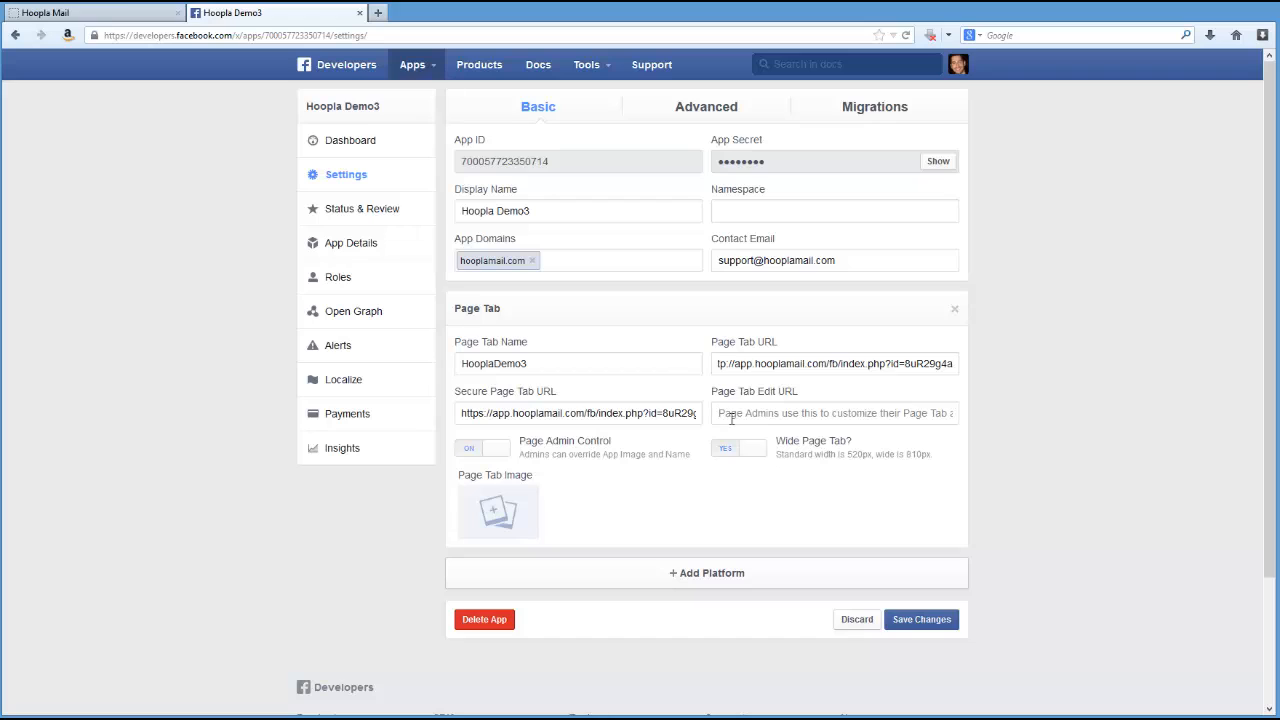
{"action": "key", "text": "ctrl+v"}
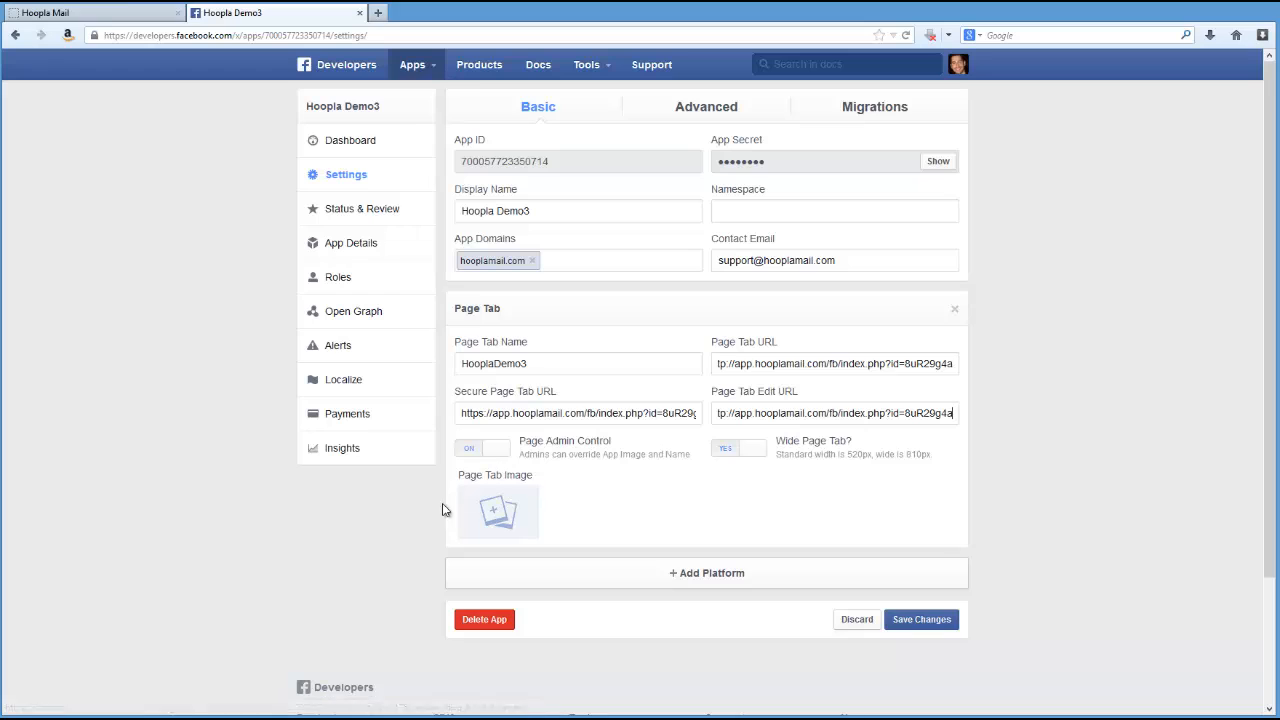
{"action": "mouse_move", "coordinate": [508, 522]}
{"action": "left_click", "coordinate": [926, 623]}
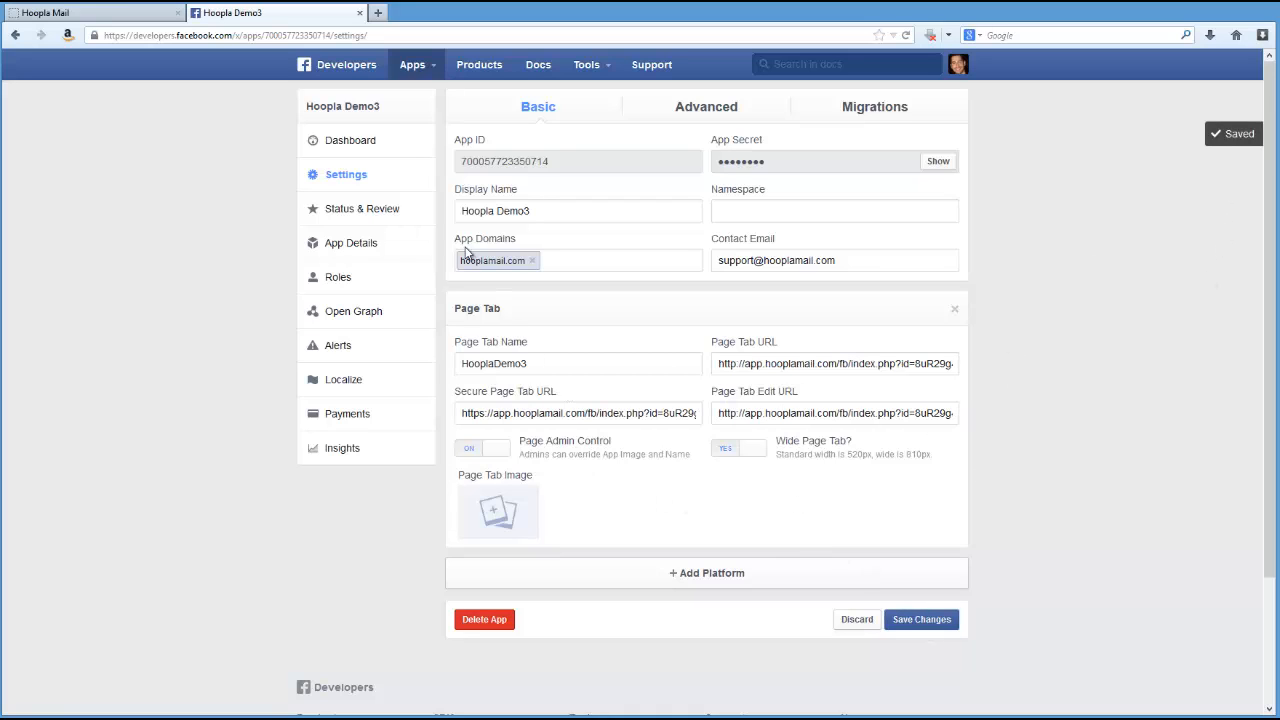
Make the Hoopla Demo3 app and its live features available to the general public in its status settings, confirming the change
{"action": "left_click", "coordinate": [345, 211]}
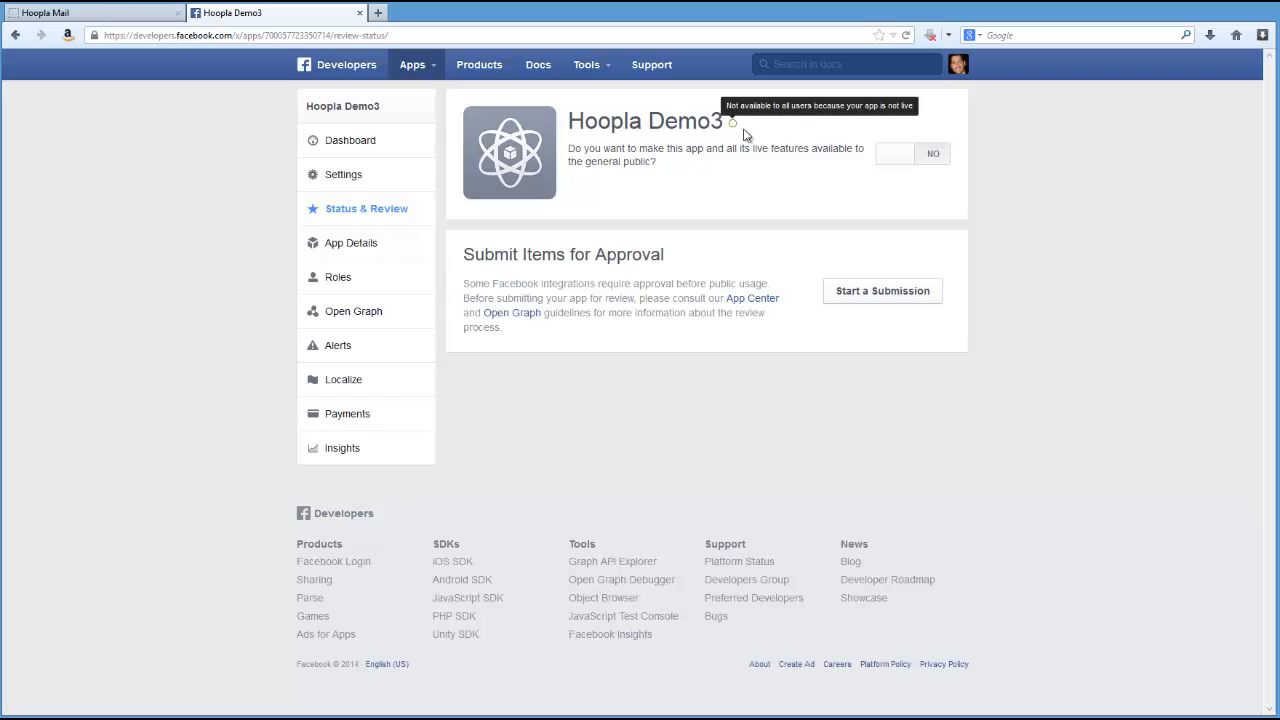
{"action": "left_click", "coordinate": [922, 158]}
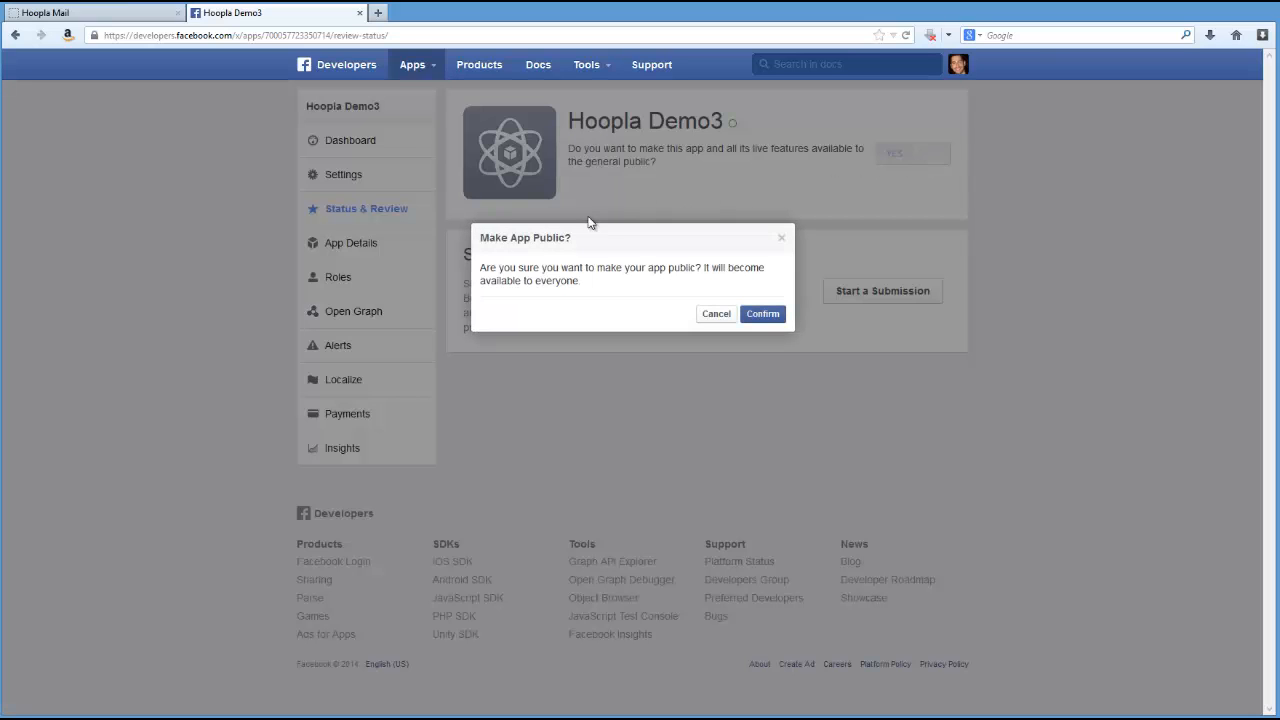
{"action": "left_click", "coordinate": [760, 314]}
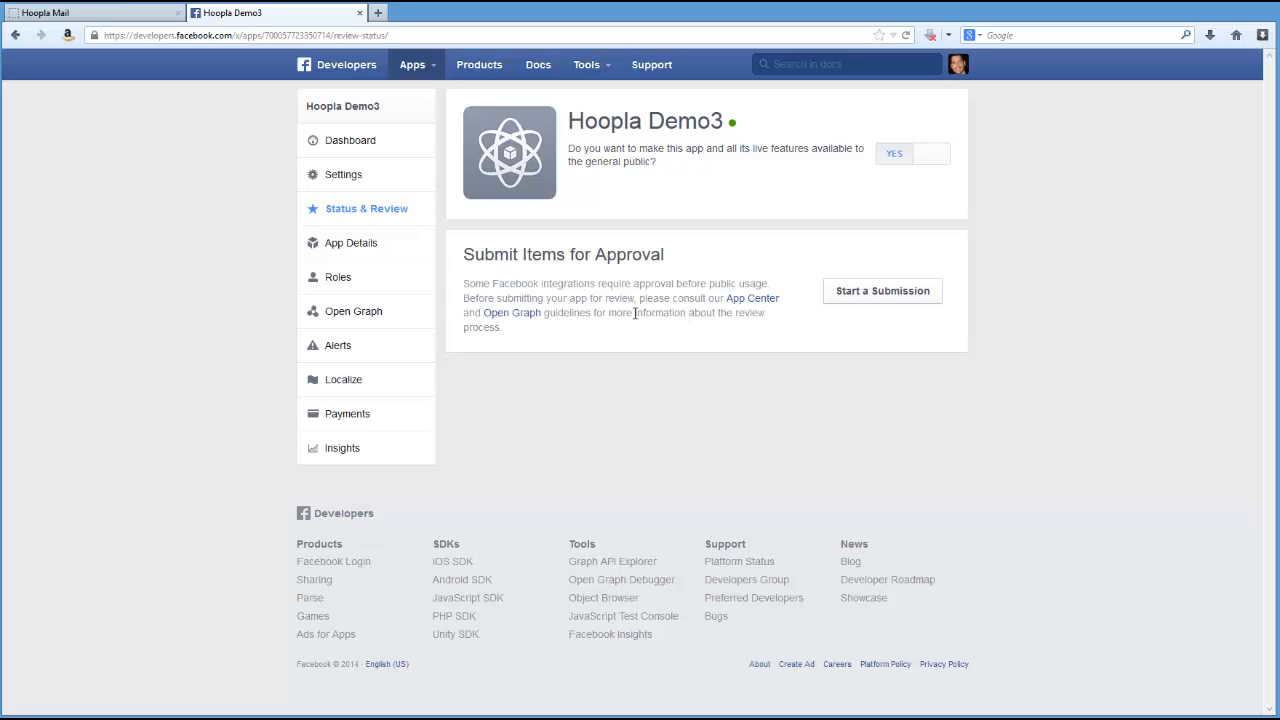
From the Facebook app setting in Hoopla Mail, start a new Facebook page as a Brand or Product in the Website category
{"action": "left_click", "coordinate": [110, 16]}
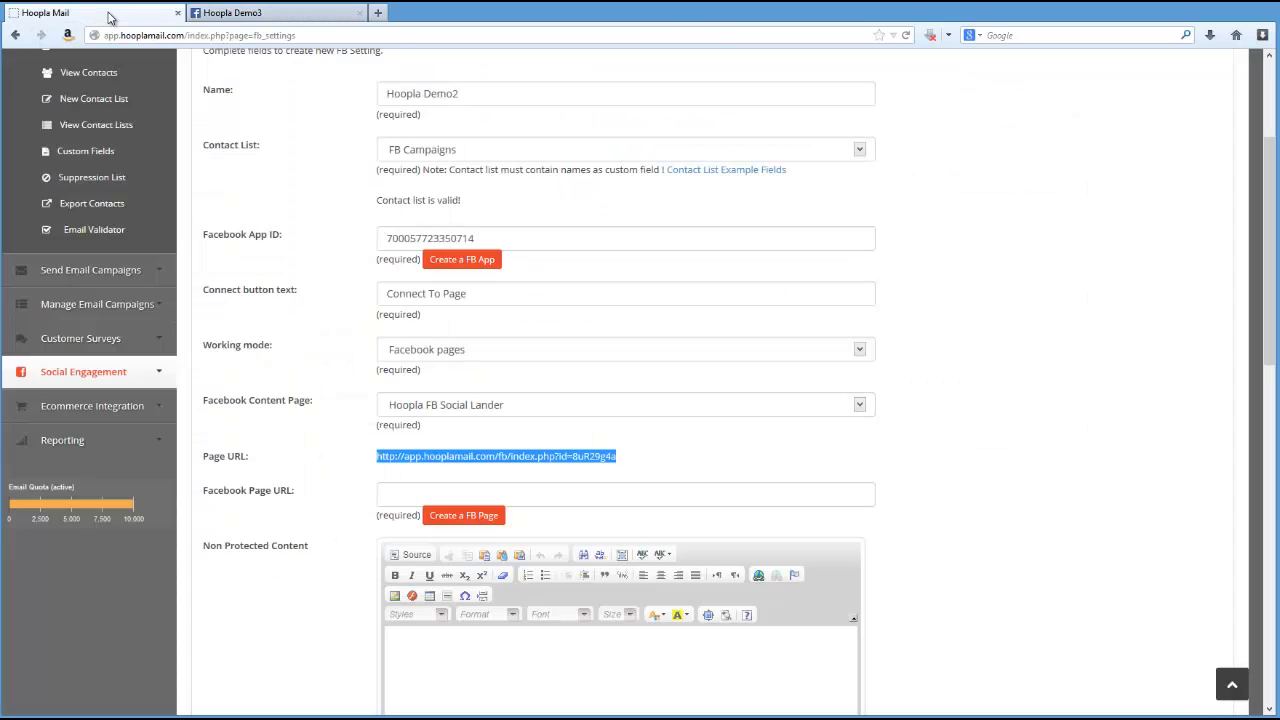
{"action": "left_click", "coordinate": [338, 505]}
{"action": "scroll", "coordinate": [250, 505], "scroll_direction": "down", "scroll_amount": 3}
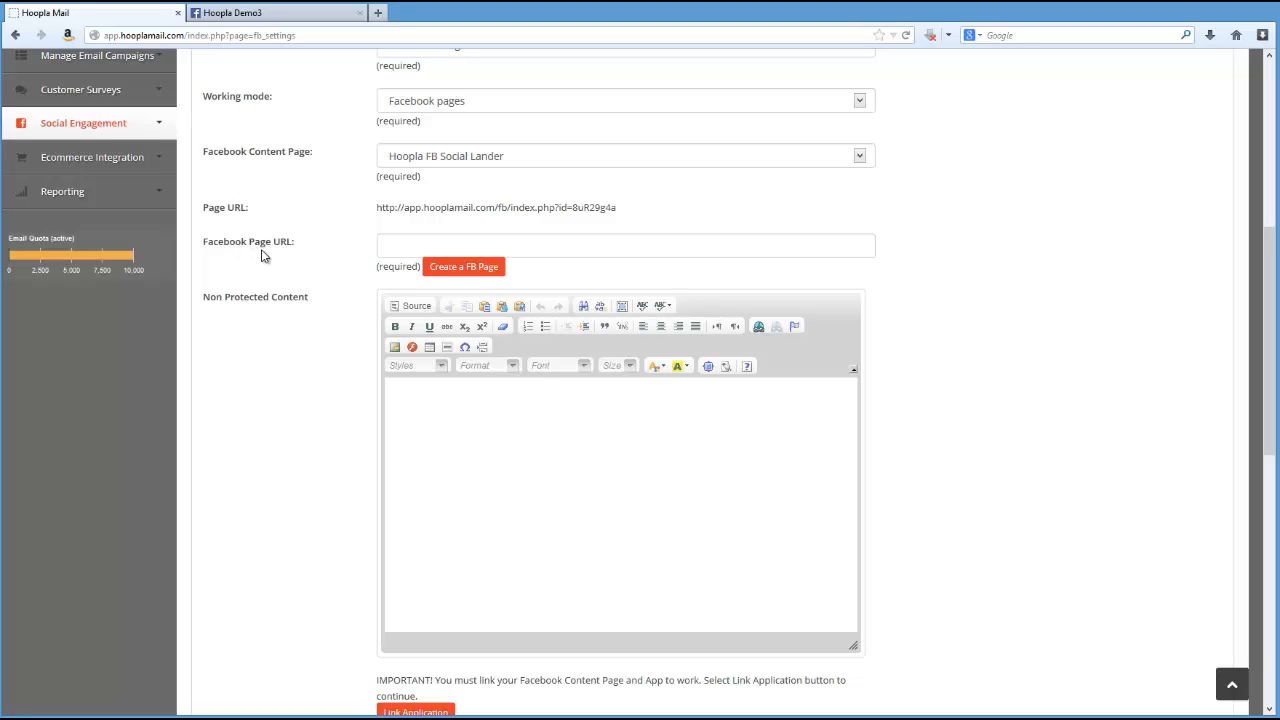
{"action": "left_click", "coordinate": [460, 268]}
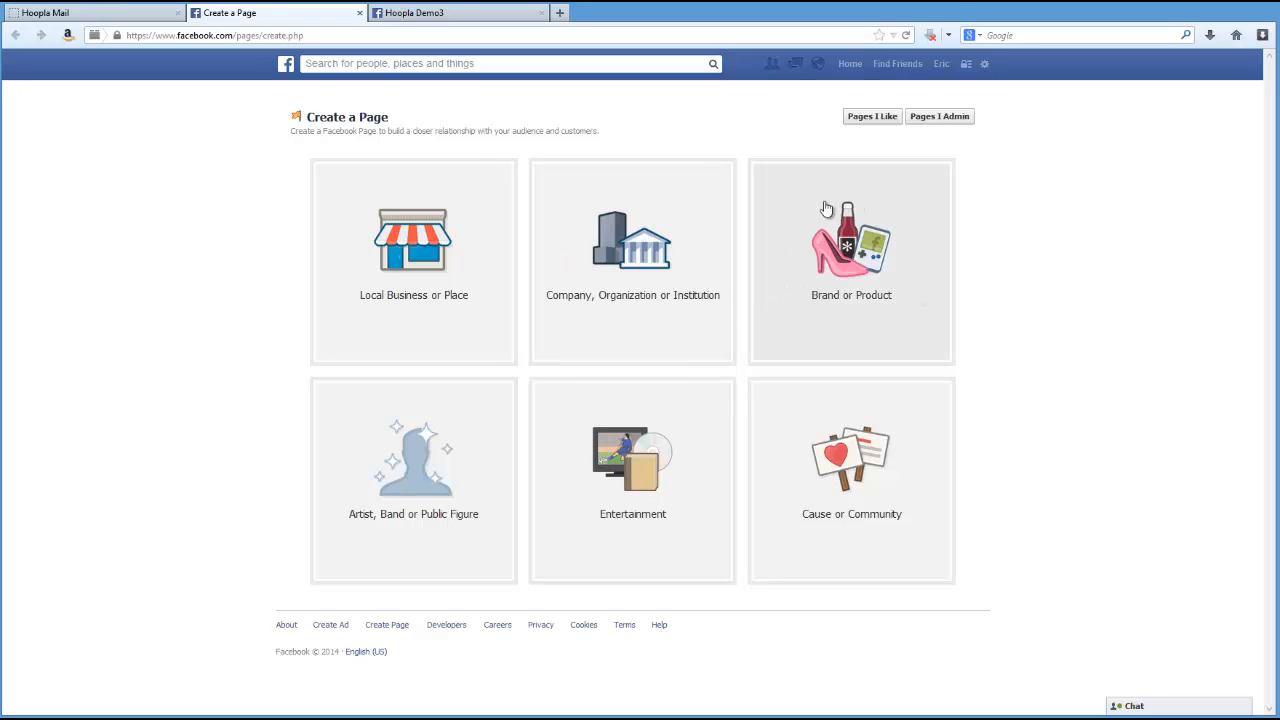
{"action": "left_click", "coordinate": [835, 287]}
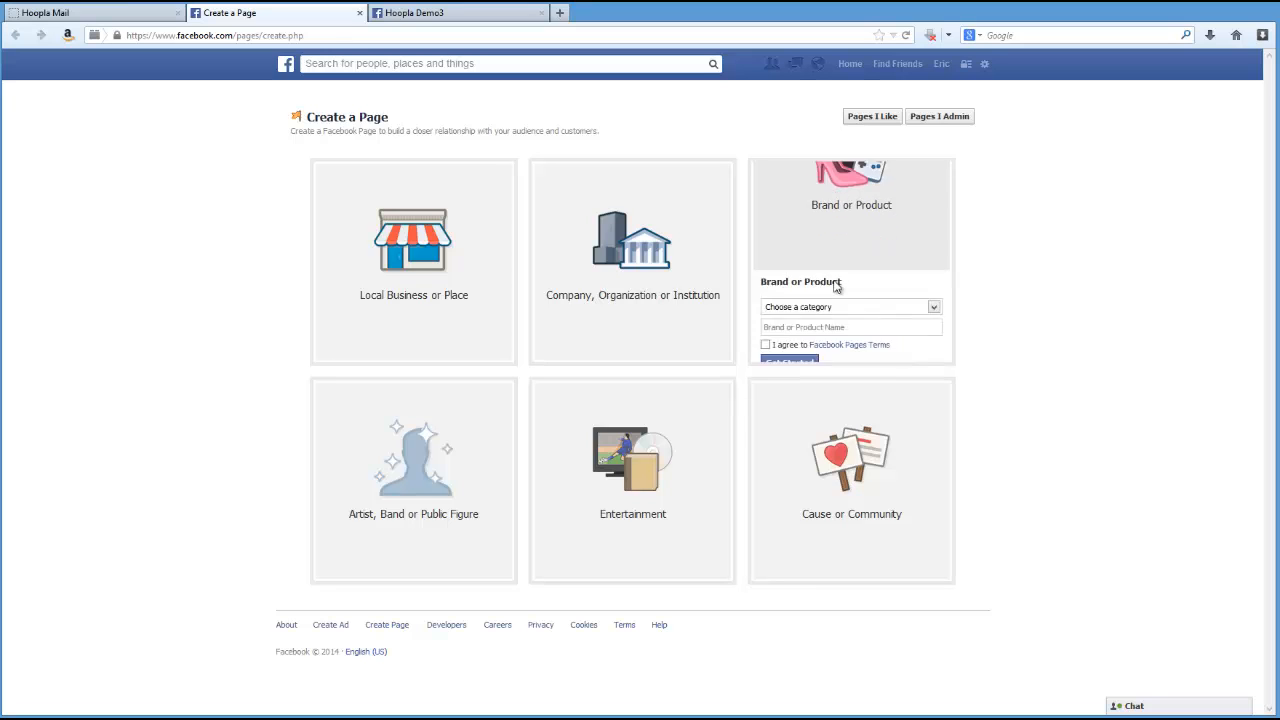
{"action": "left_click", "coordinate": [806, 201]}
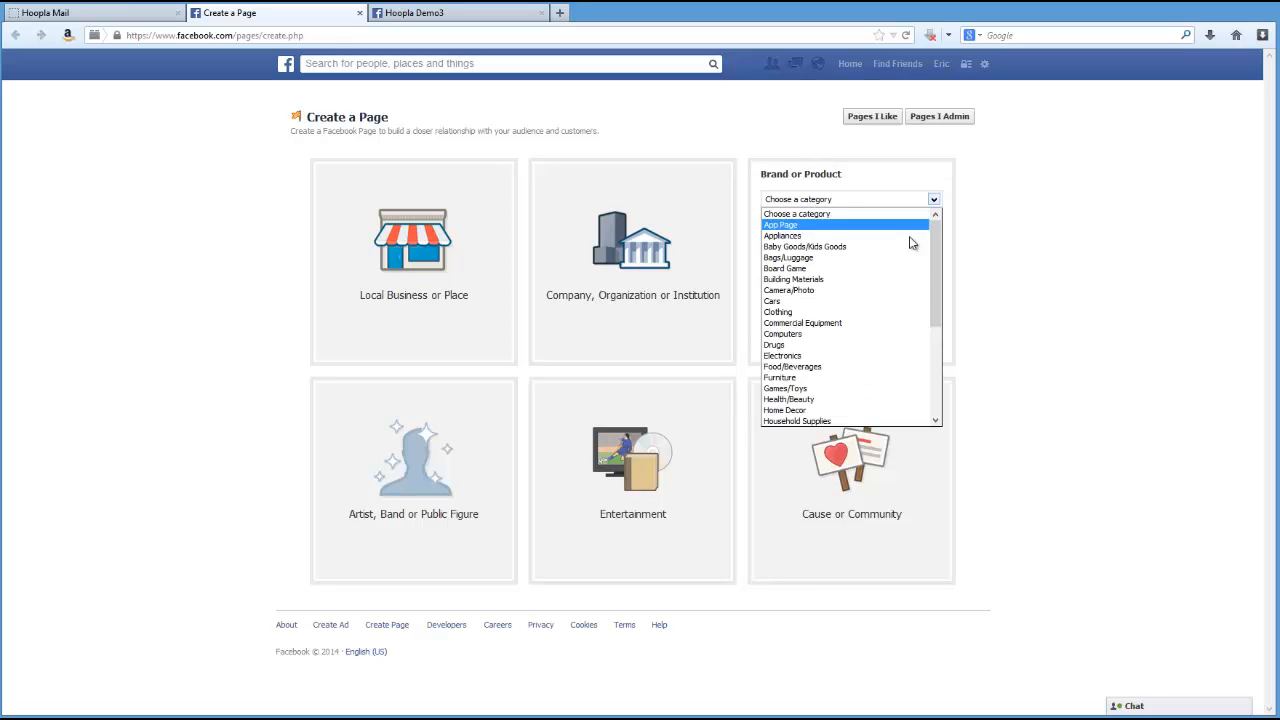
{"action": "left_click_drag", "start_coordinate": [938, 245], "coordinate": [940, 410]}
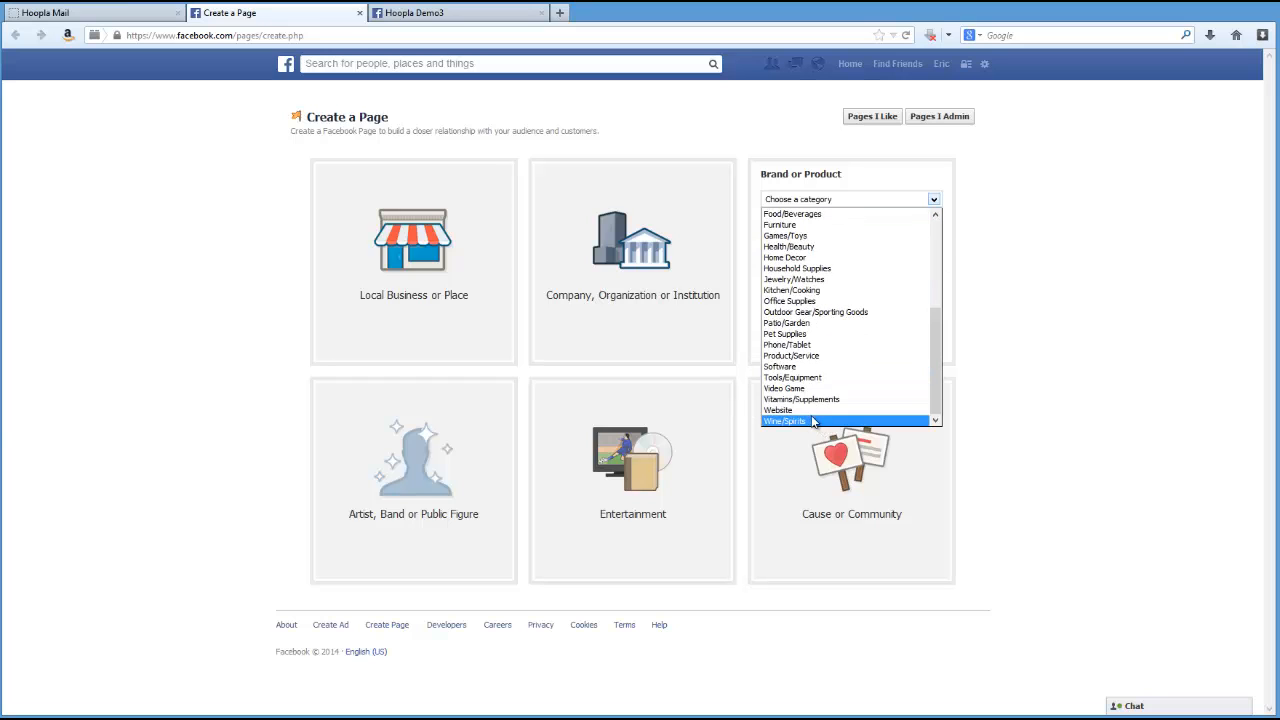
{"action": "left_click", "coordinate": [806, 410]}
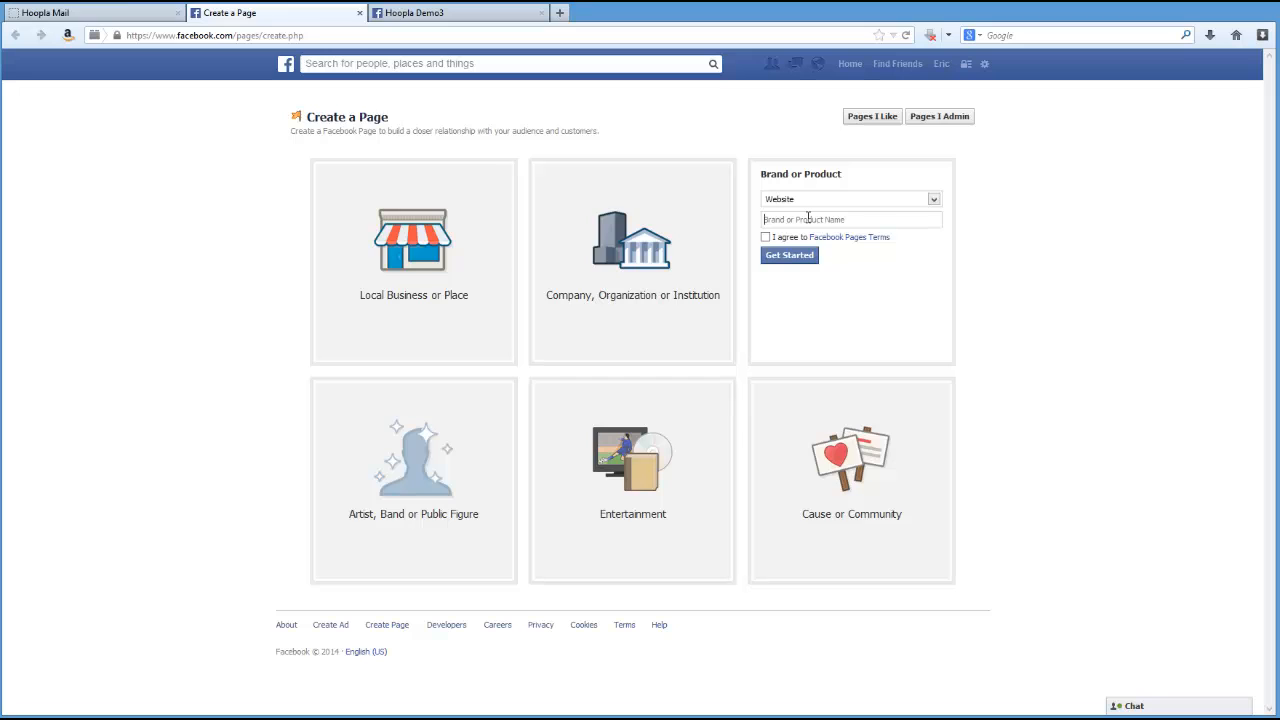
Name the new page Hooplademo3, agree to the Facebook Pages Terms and create it
{"action": "type", "text": "Ho"}
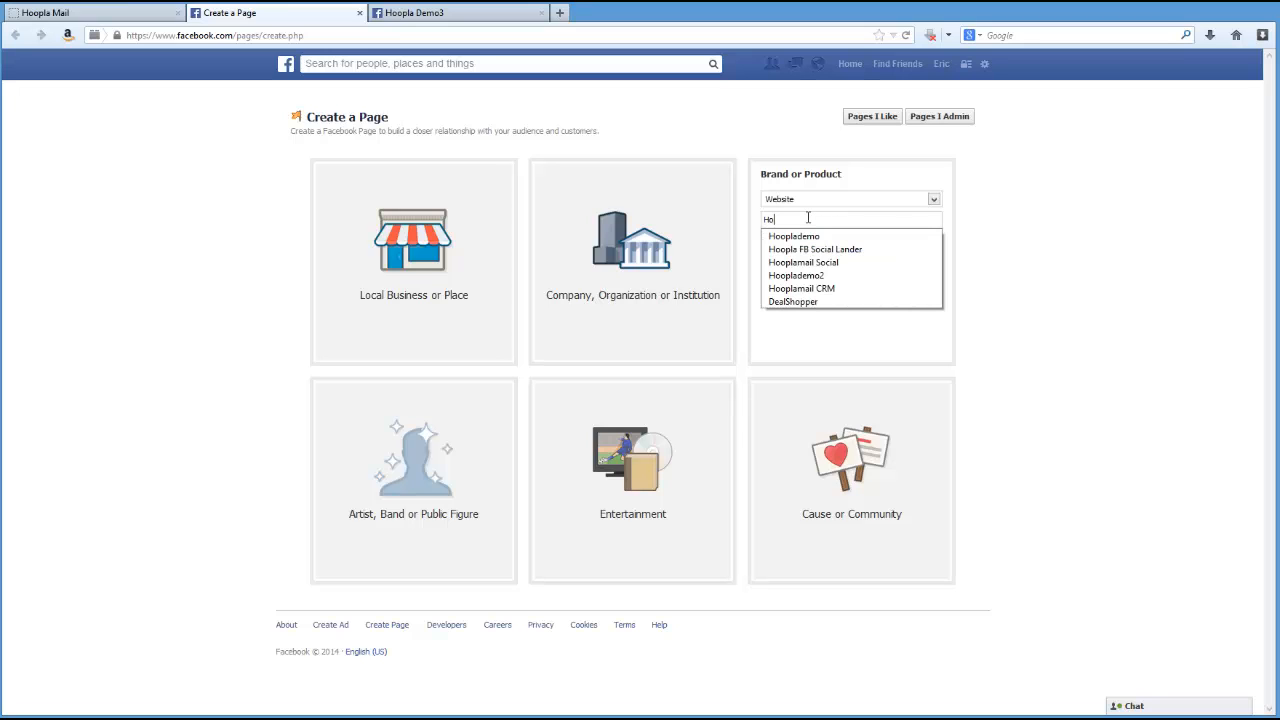
{"action": "left_click", "coordinate": [806, 237]}
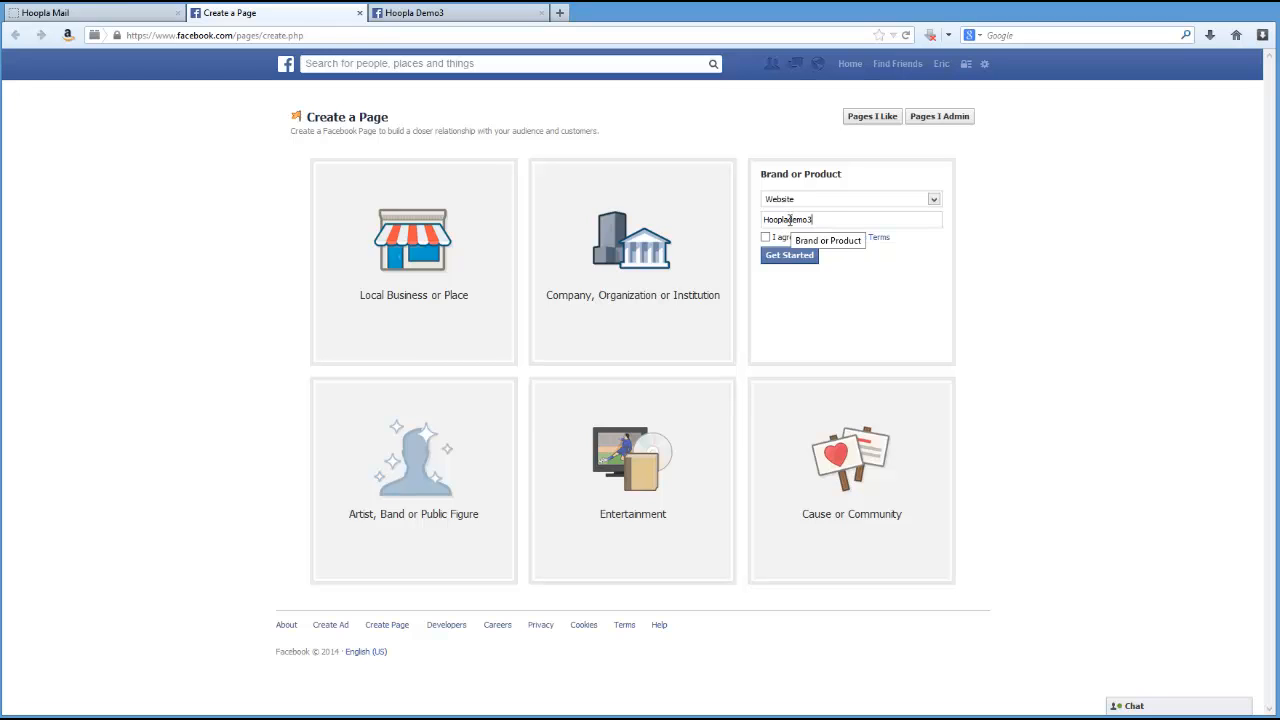
{"action": "left_click", "coordinate": [766, 238]}
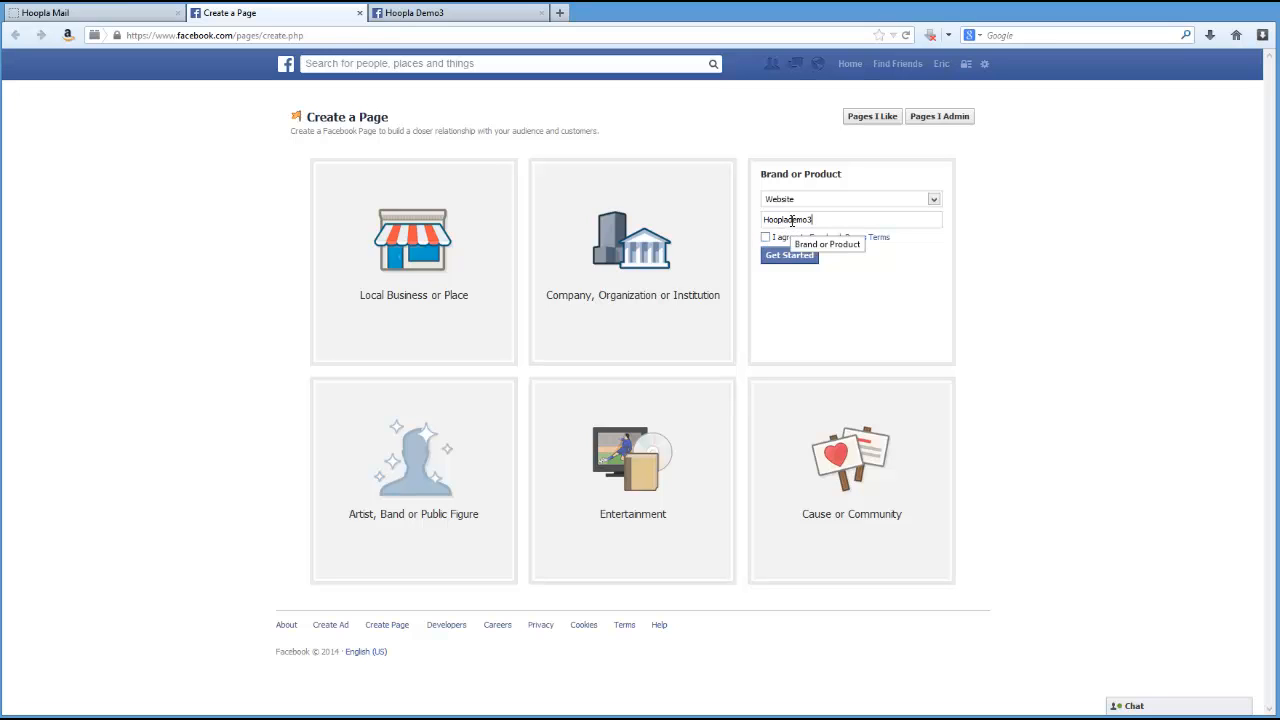
{"action": "left_click", "coordinate": [766, 238]}
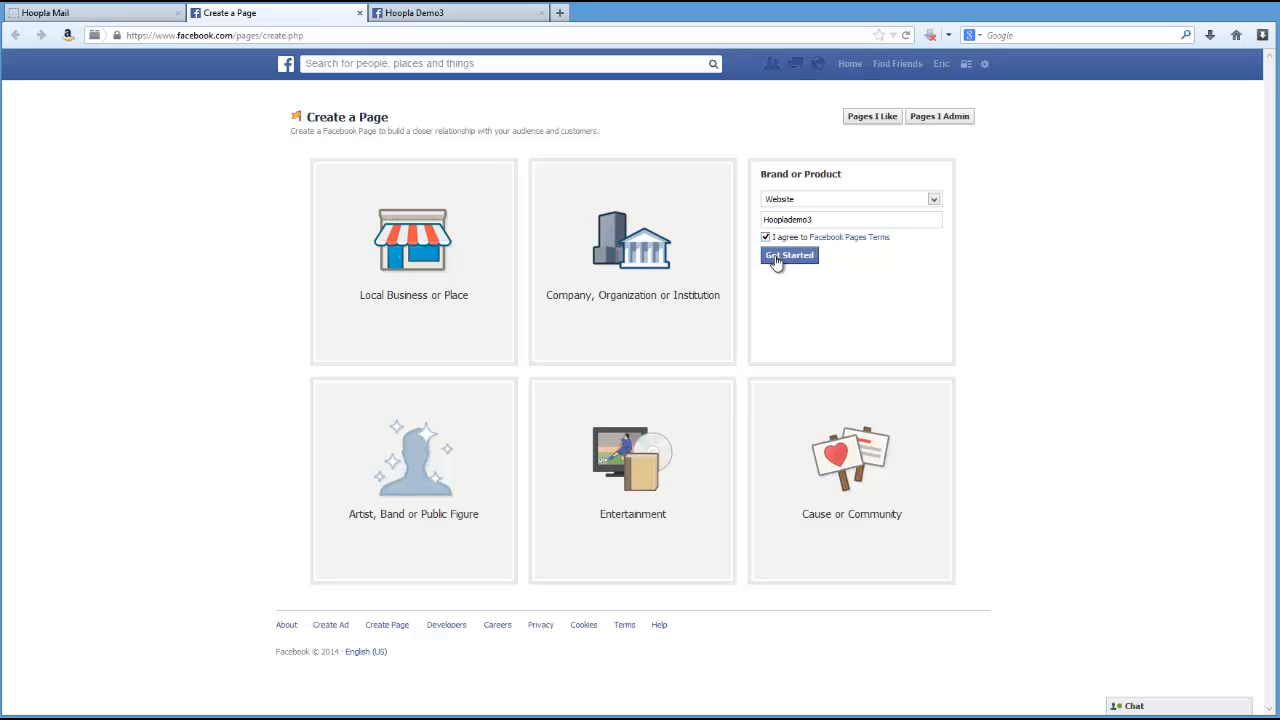
{"action": "left_click", "coordinate": [777, 259]}
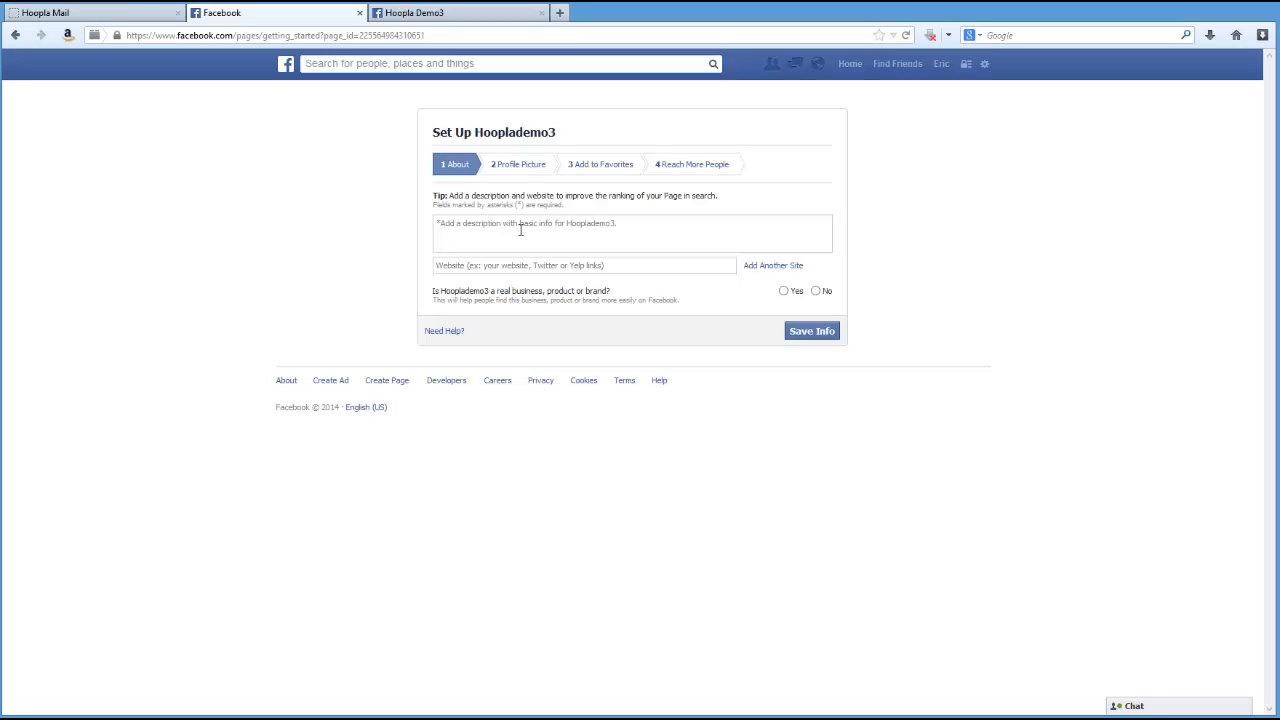
{"action": "left_click", "coordinate": [520, 230]}
{"action": "type", "text": "Hooplam"}
{"action": "left_click", "coordinate": [497, 265]}
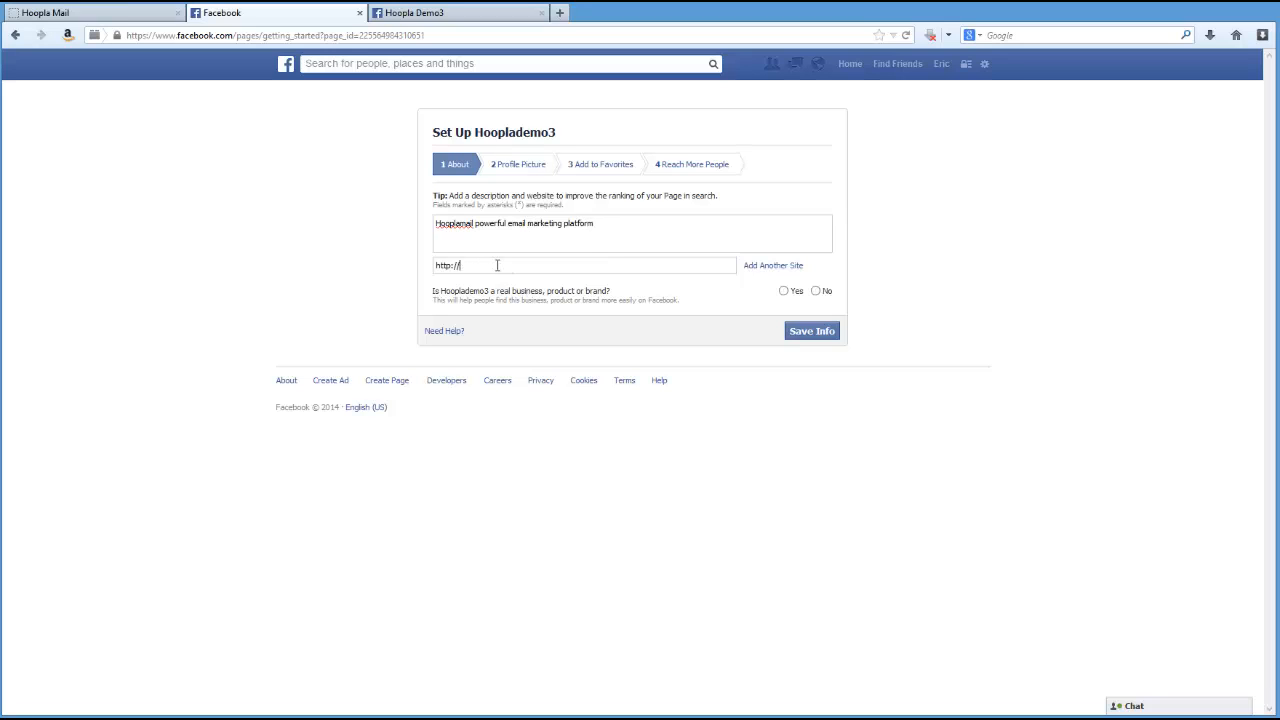
{"action": "type", "text": "hoo"}
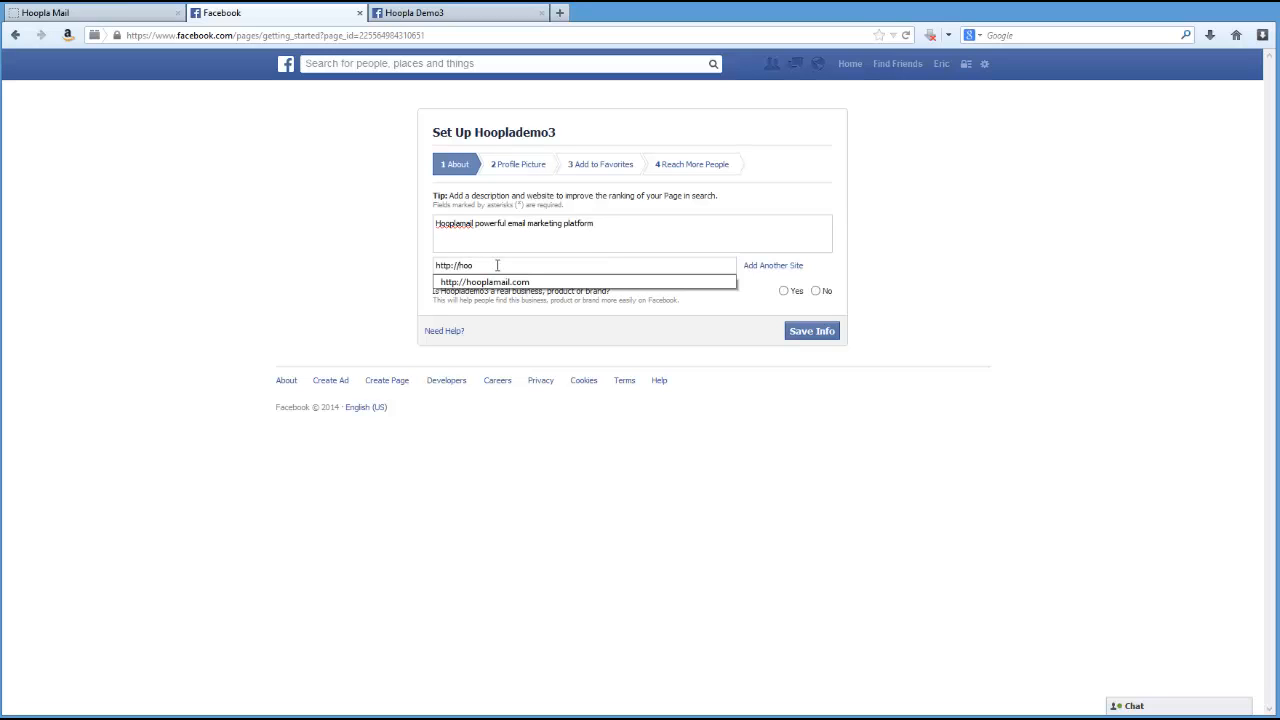
{"action": "left_click", "coordinate": [500, 284]}
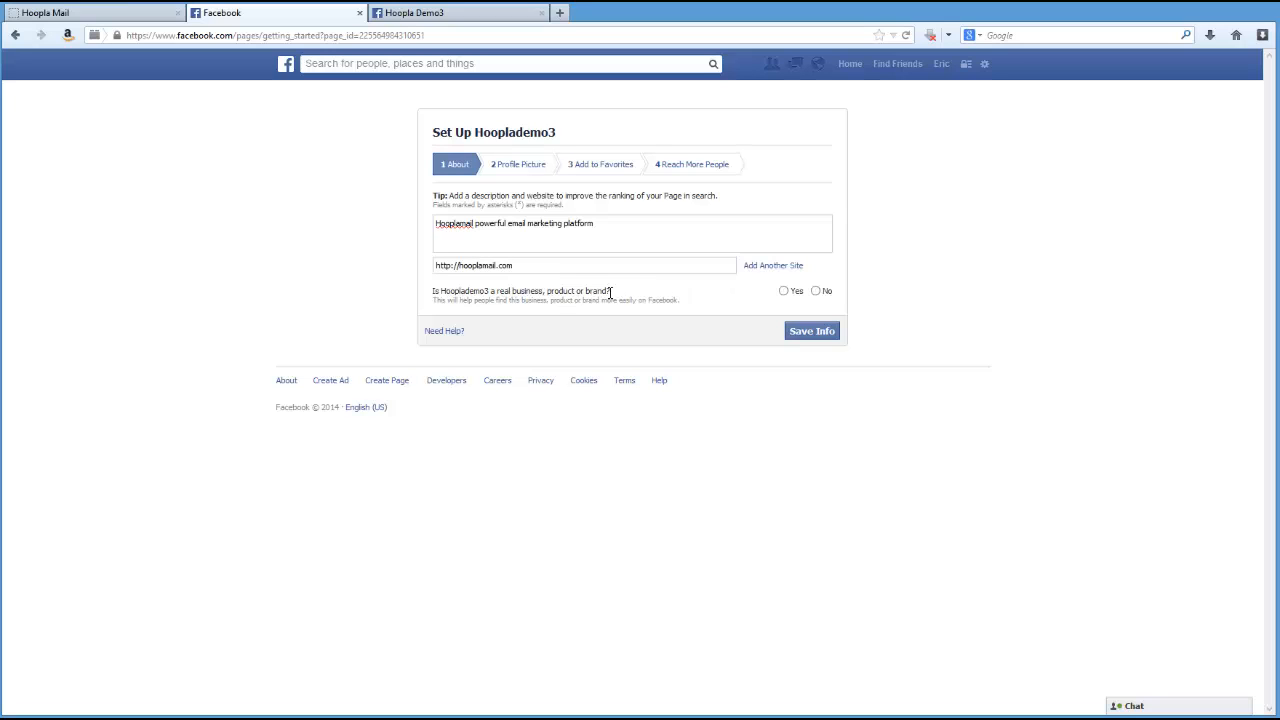
Declare Hooplademo3 a real business and its authorized official representation on Facebook, and save the page info
{"action": "left_click", "coordinate": [784, 291]}
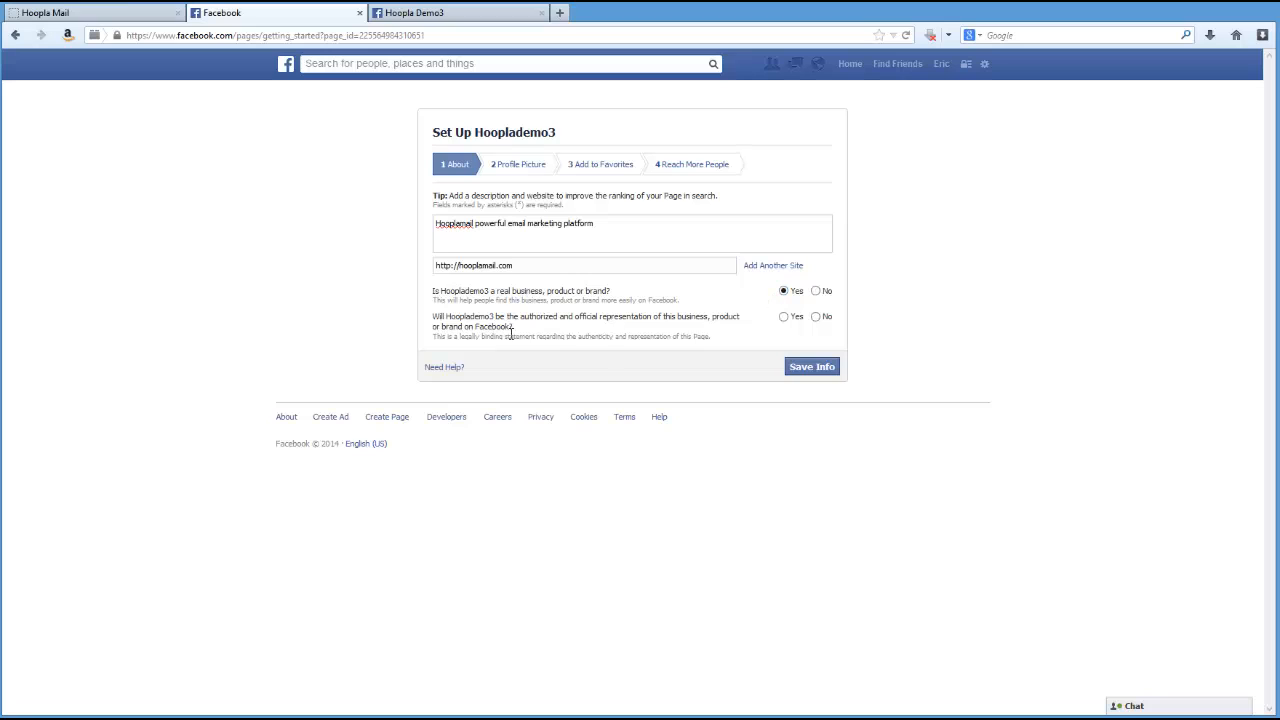
{"action": "left_click", "coordinate": [784, 317]}
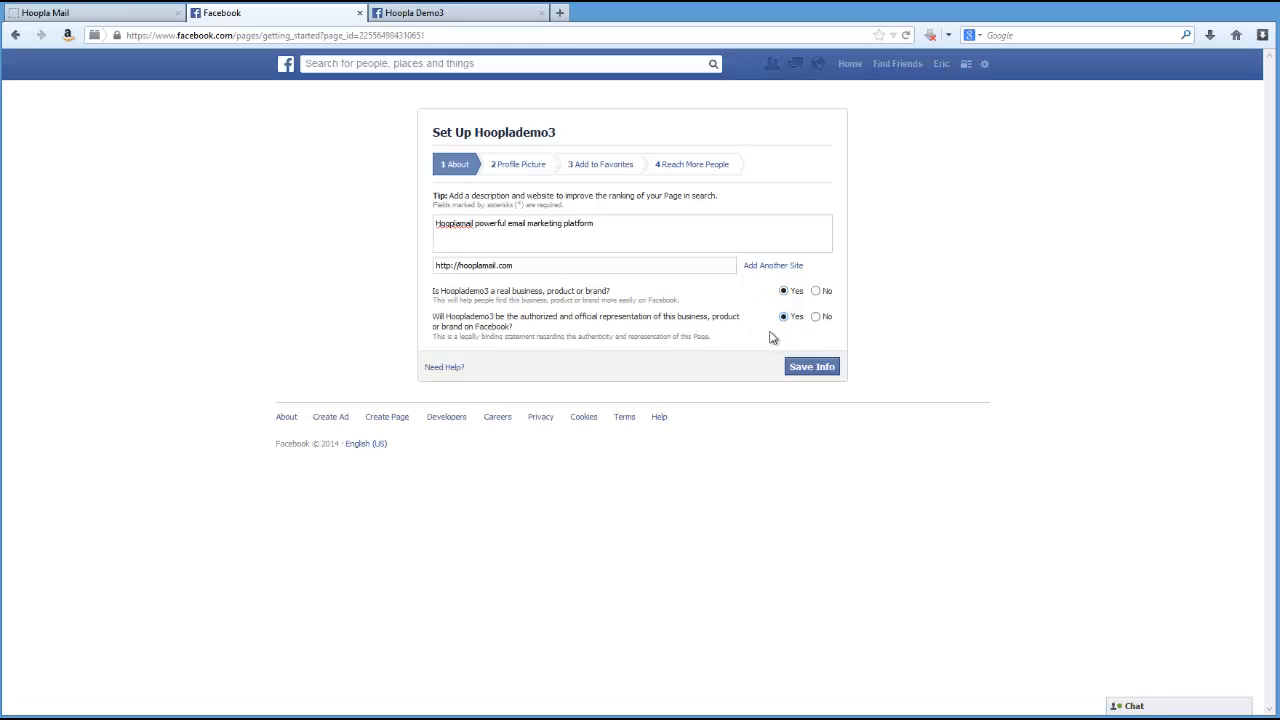
{"action": "left_click", "coordinate": [806, 377]}
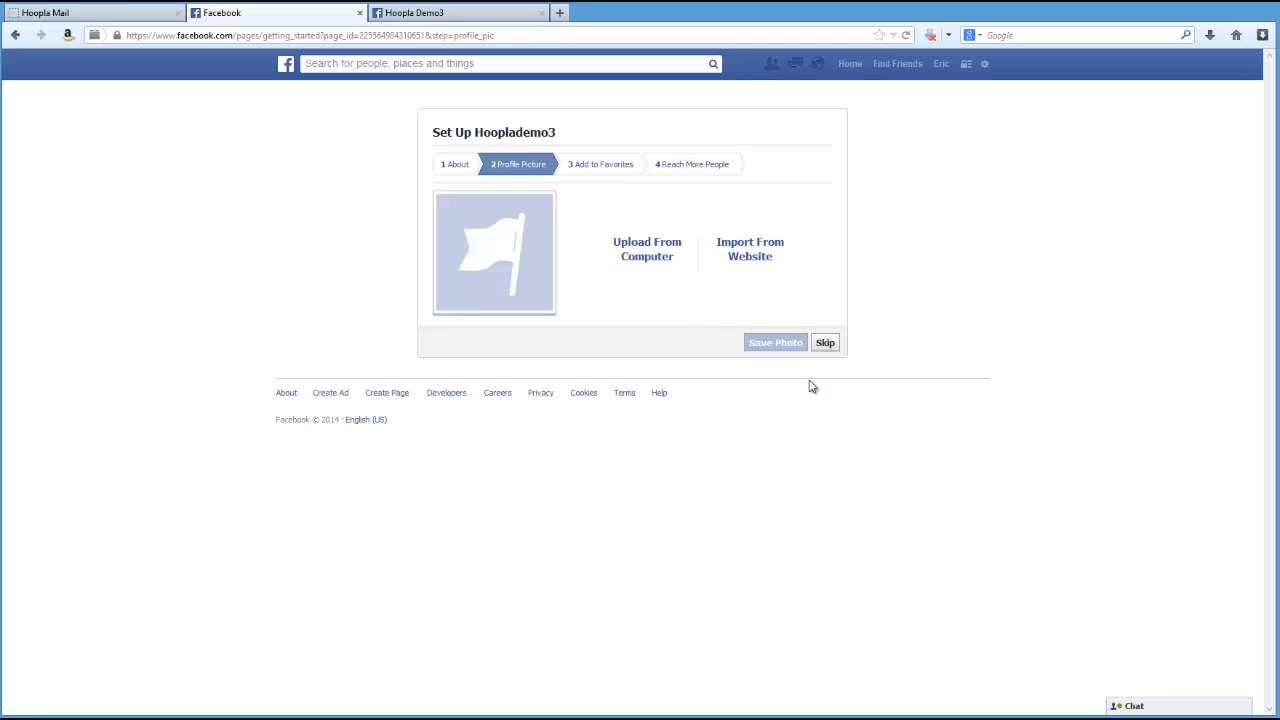
Complete the page setup by adding Hooplademo3 to the favorites, skipping the profile picture, the ad and the like prompt
{"action": "left_click", "coordinate": [825, 343]}
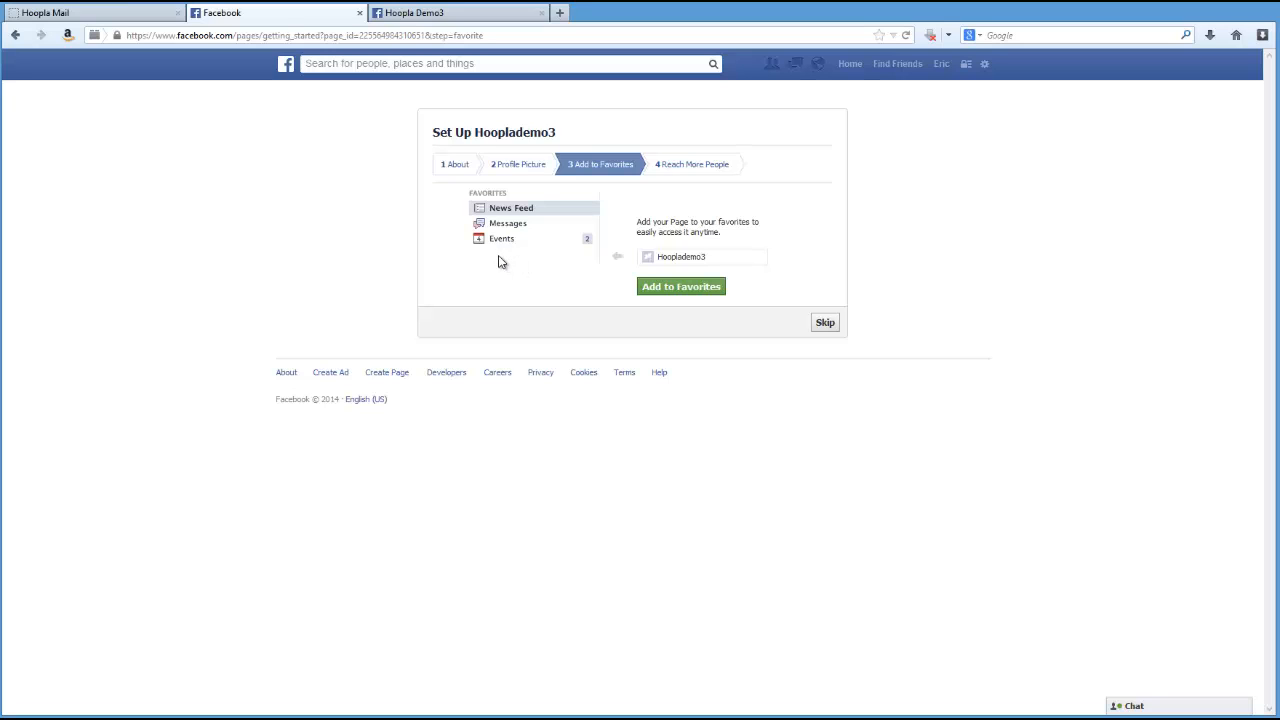
{"action": "left_click", "coordinate": [662, 290]}
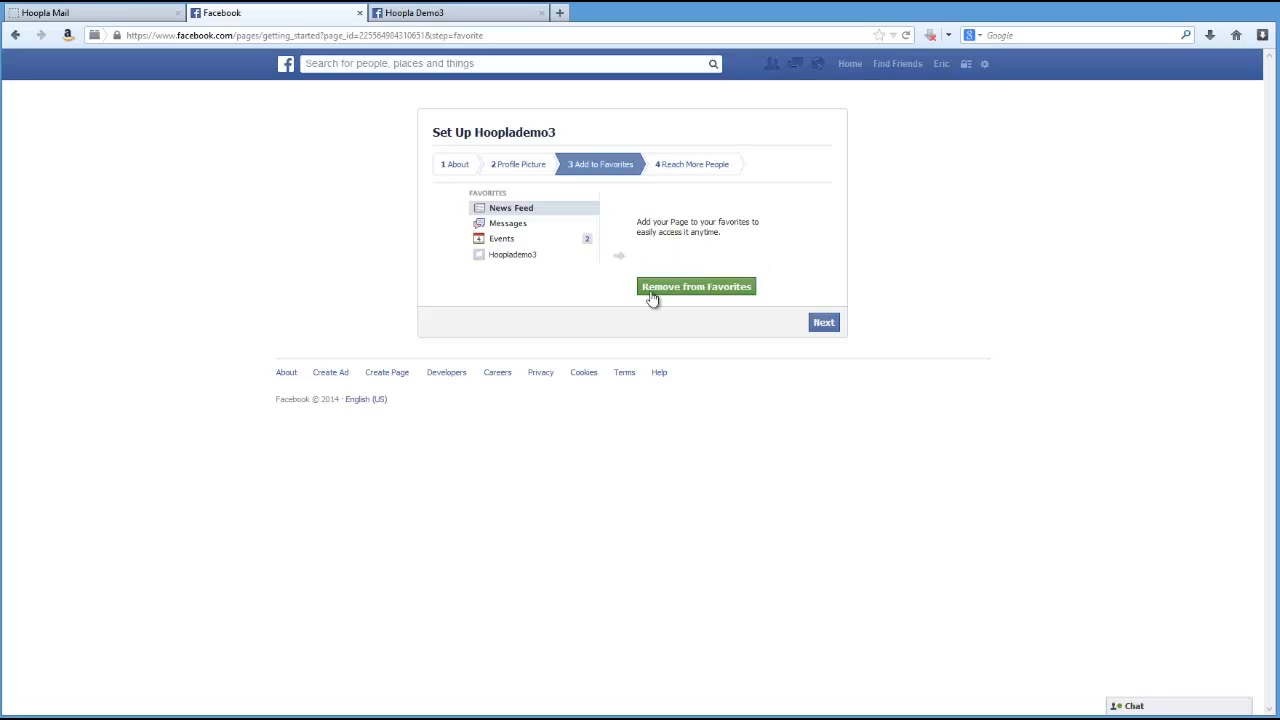
{"action": "left_click", "coordinate": [827, 331]}
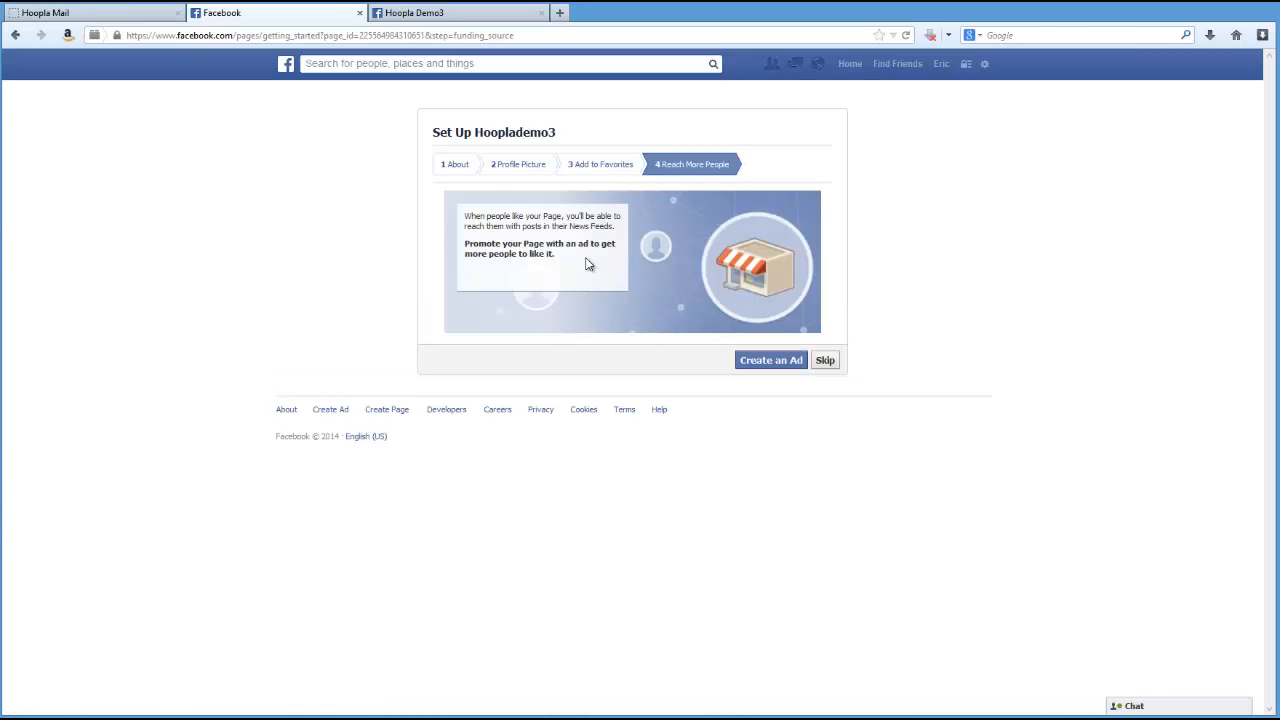
{"action": "left_click", "coordinate": [826, 362]}
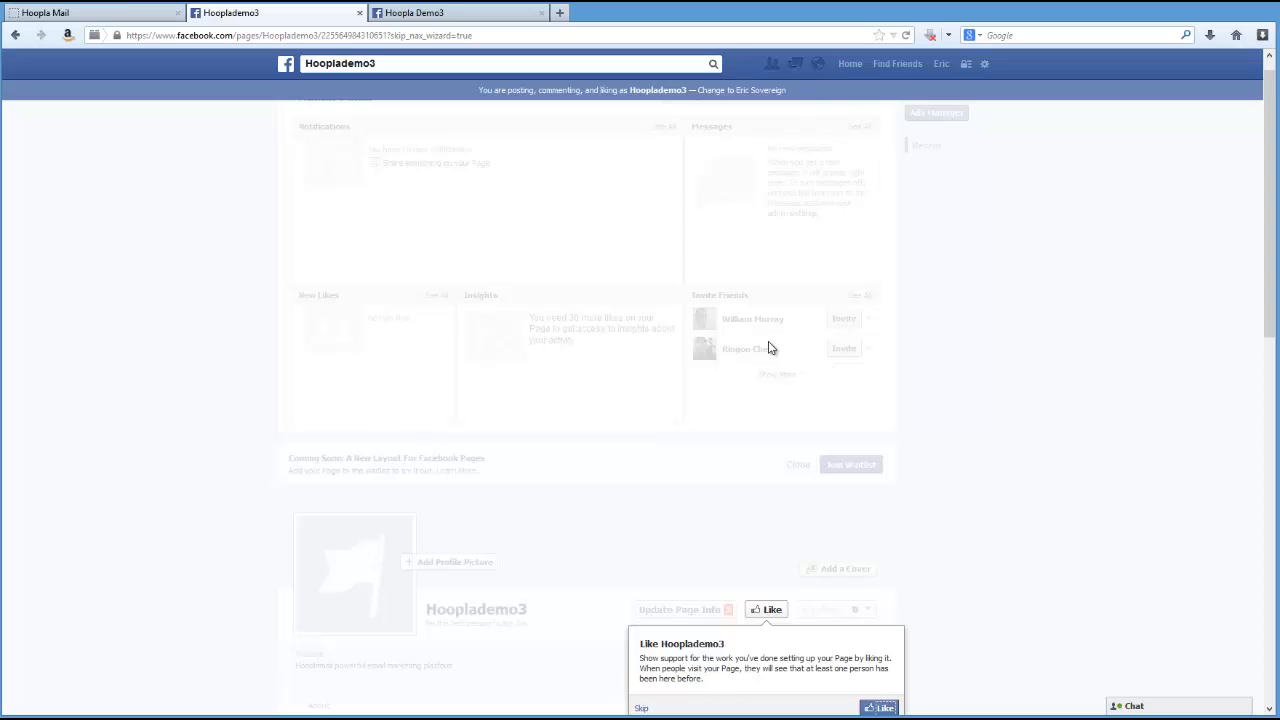
{"action": "scroll", "coordinate": [493, 403], "scroll_direction": "down", "scroll_amount": 4}
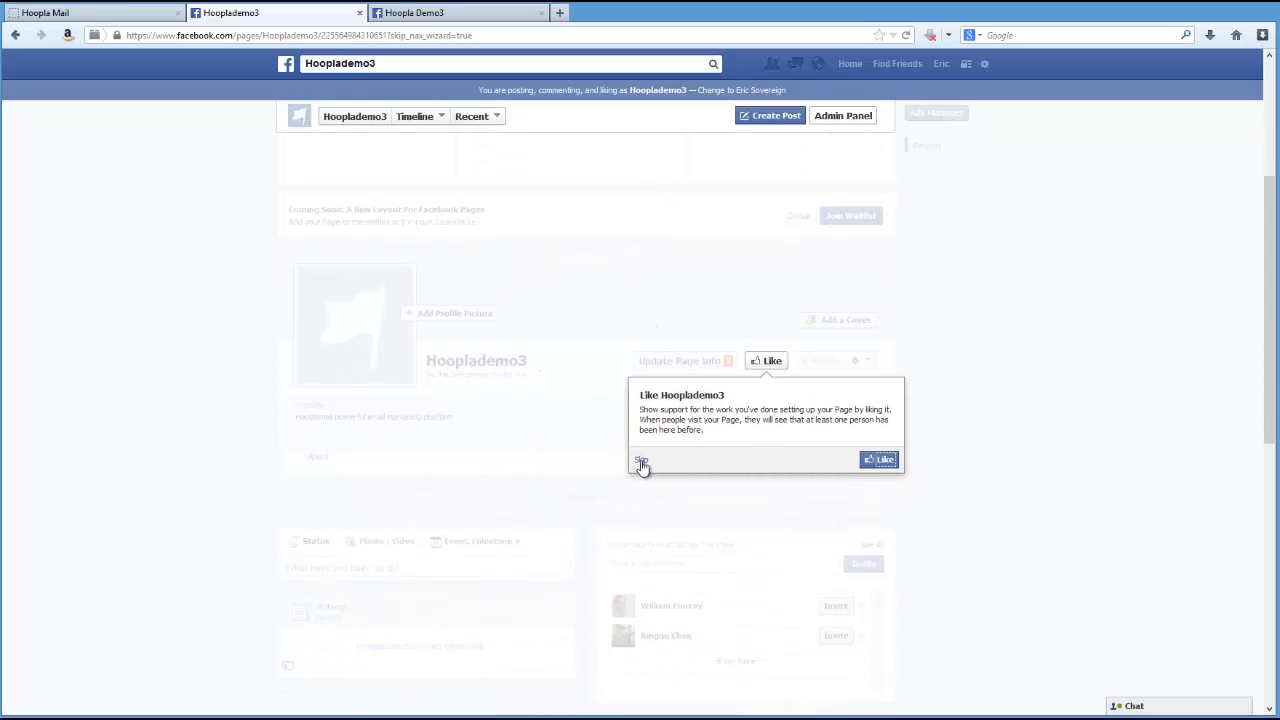
{"action": "left_click", "coordinate": [641, 460]}
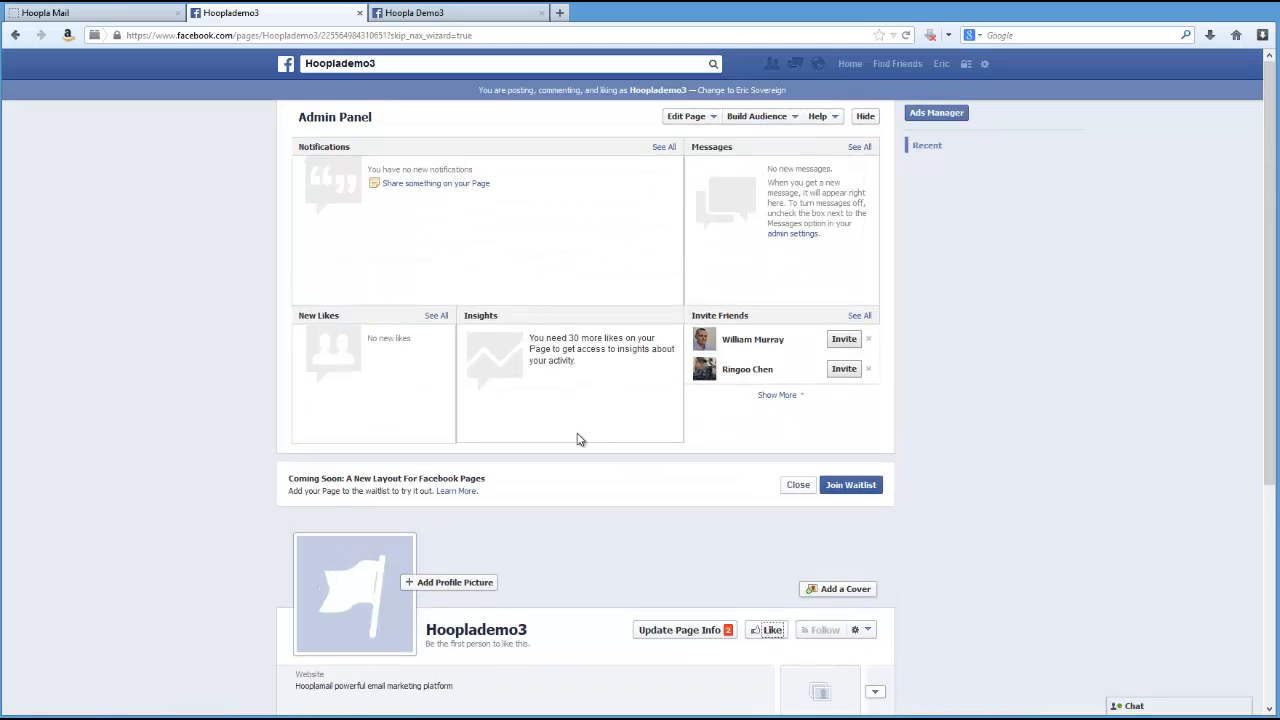
Copy the Hooplademo3 page address without its ?skip_nax_wizard=true ending into the Facebook Page URL in Hoopla Mail
{"action": "left_click", "coordinate": [387, 35]}
{"action": "left_click_drag", "start_coordinate": [387, 35], "coordinate": [124, 43]}
{"action": "key", "text": "ctrl+c"}
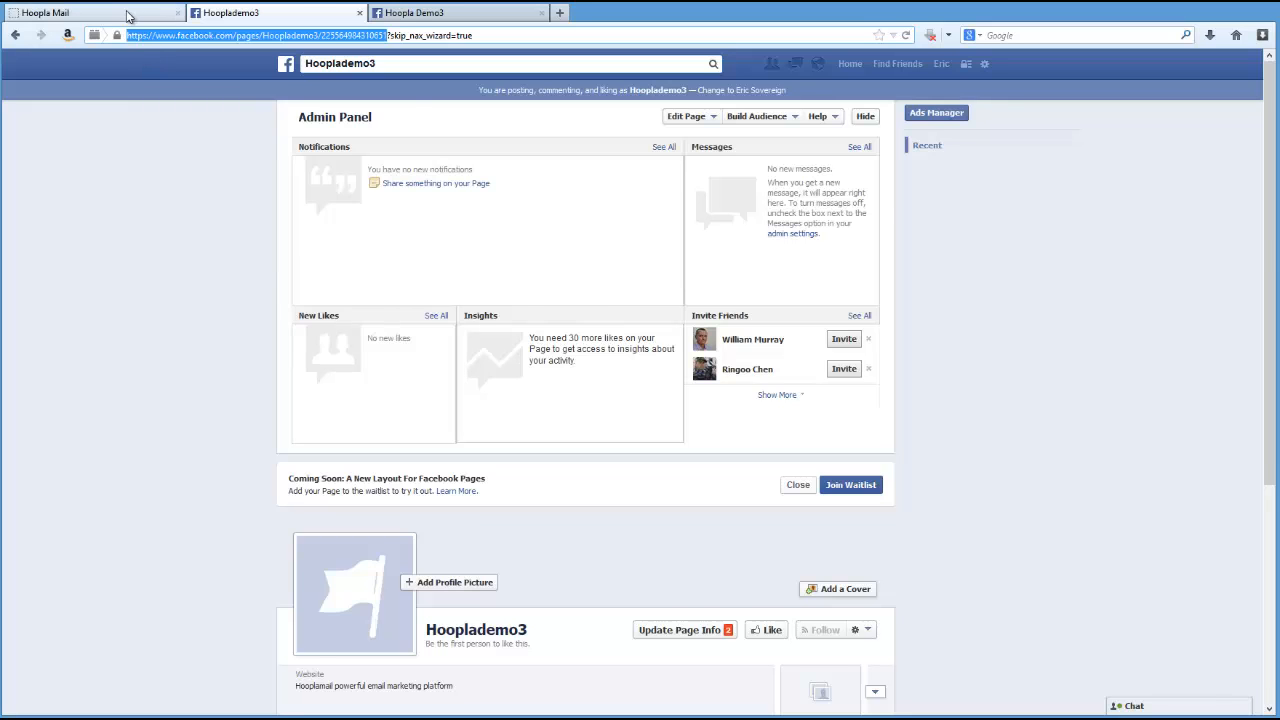
{"action": "left_click", "coordinate": [126, 13]}
{"action": "left_click", "coordinate": [395, 246]}
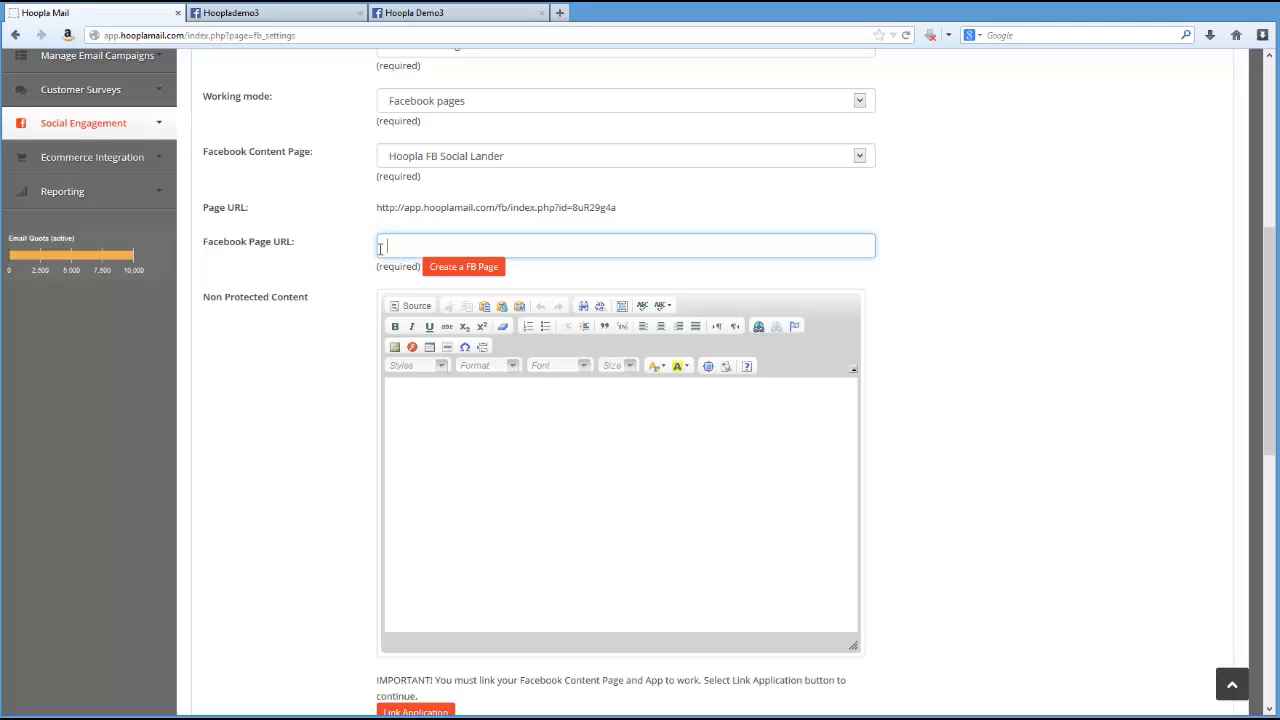
{"action": "key", "text": "ctrl+v"}
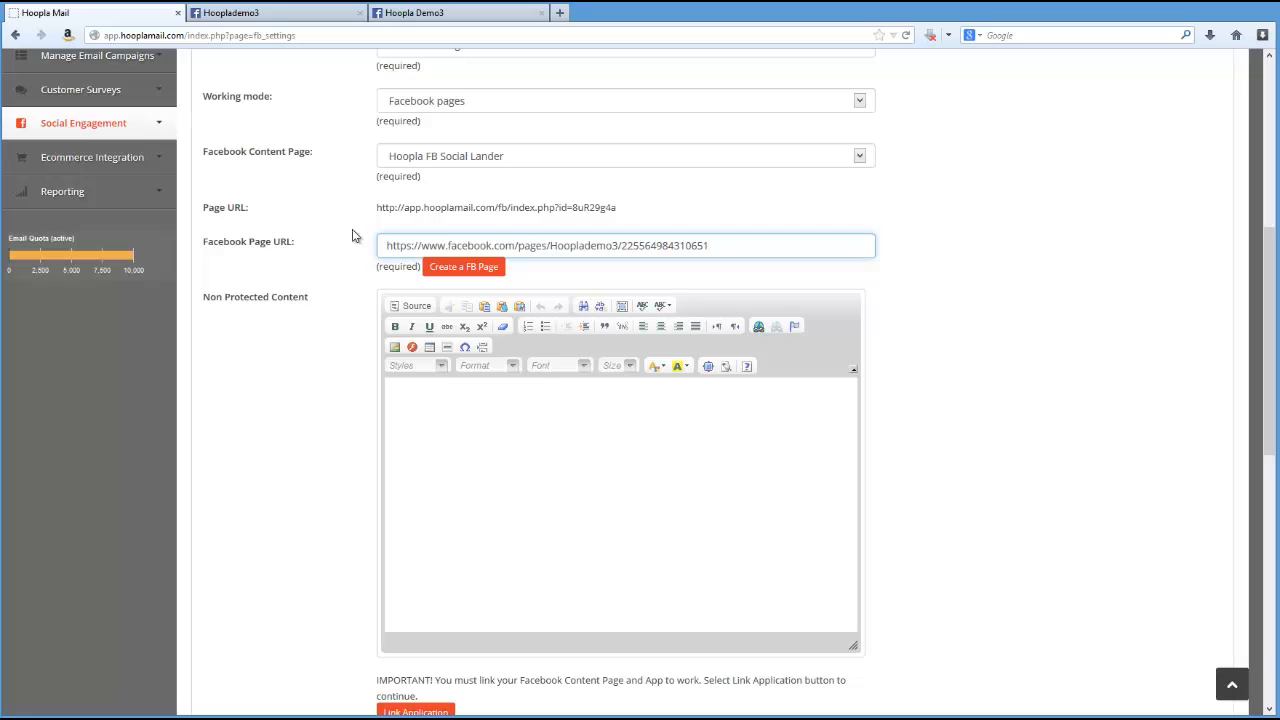
{"action": "scroll", "coordinate": [320, 228], "scroll_direction": "up", "scroll_amount": 5}
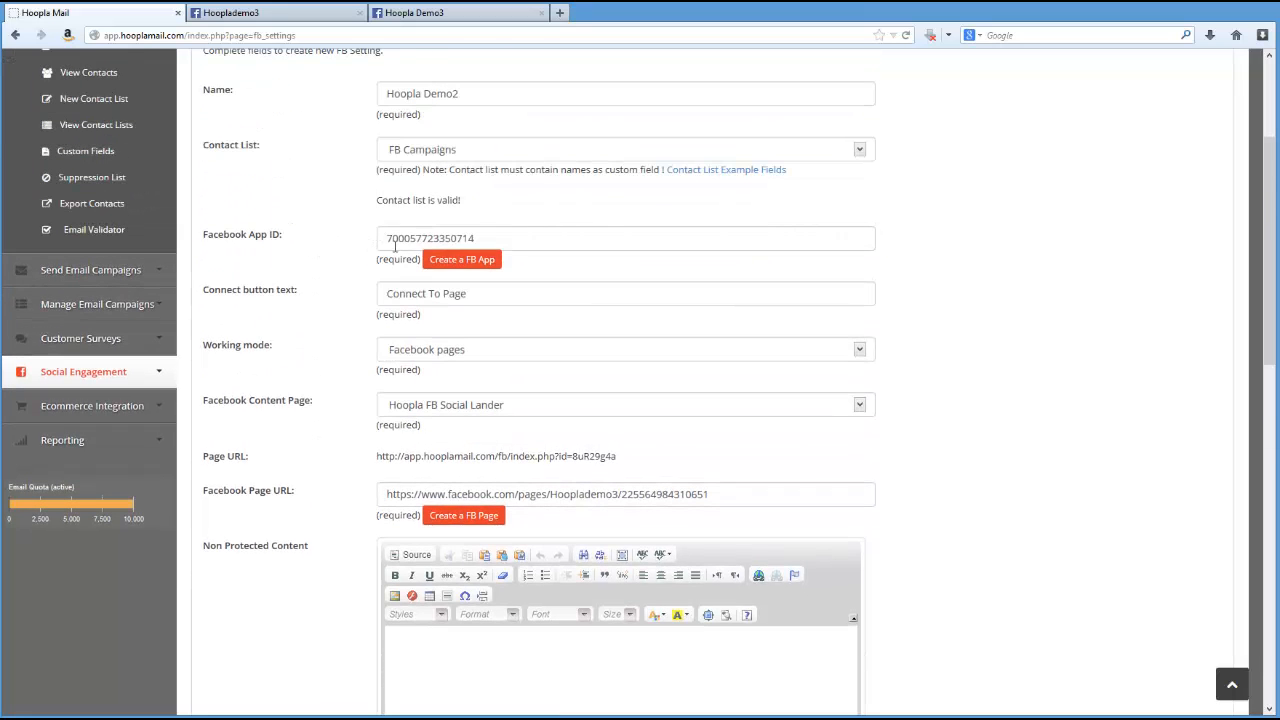
{"action": "scroll", "coordinate": [330, 272], "scroll_direction": "down", "scroll_amount": 7}
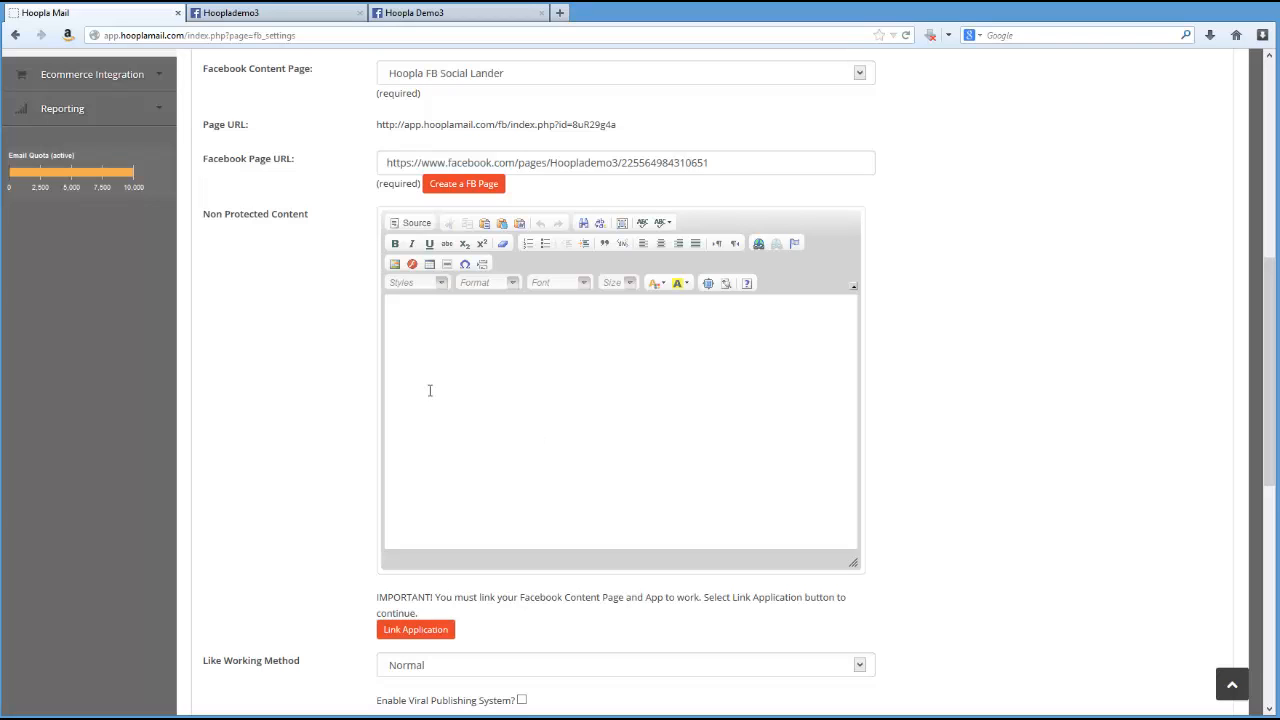
{"action": "left_click", "coordinate": [394, 265]}
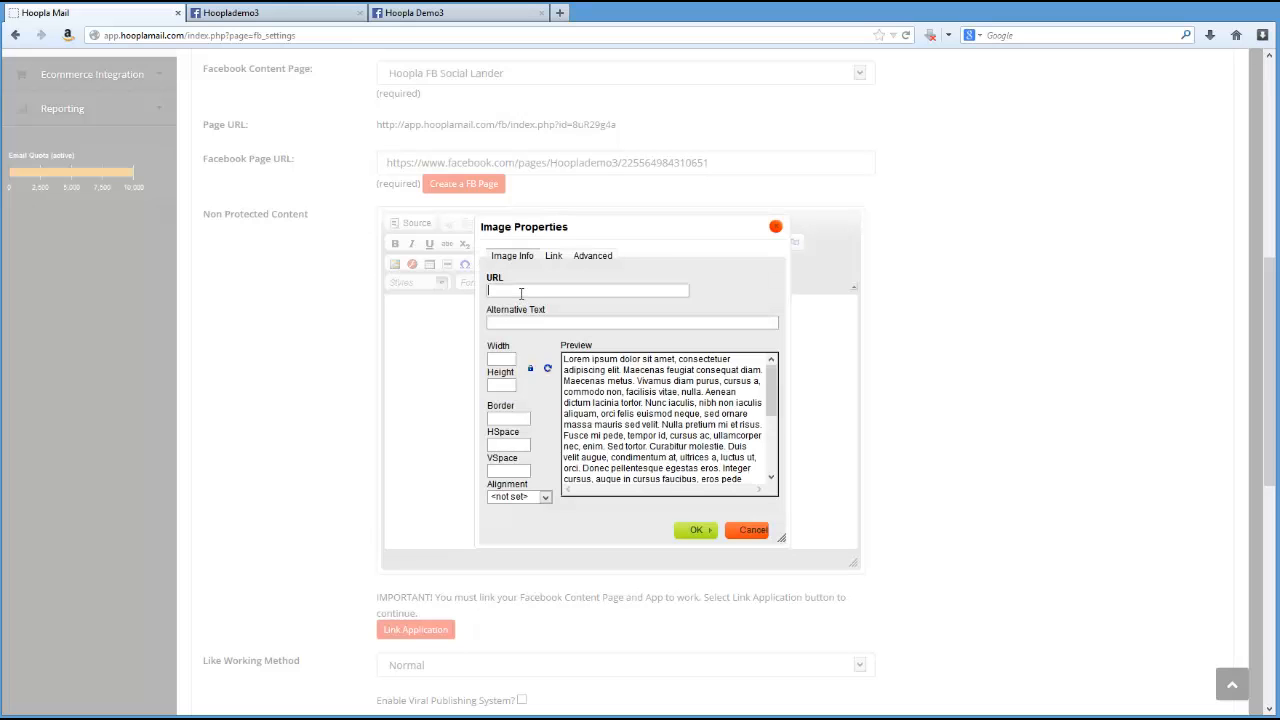
{"action": "type", "text": "http://hooplamail.com/img/arrow_up.jpg"}
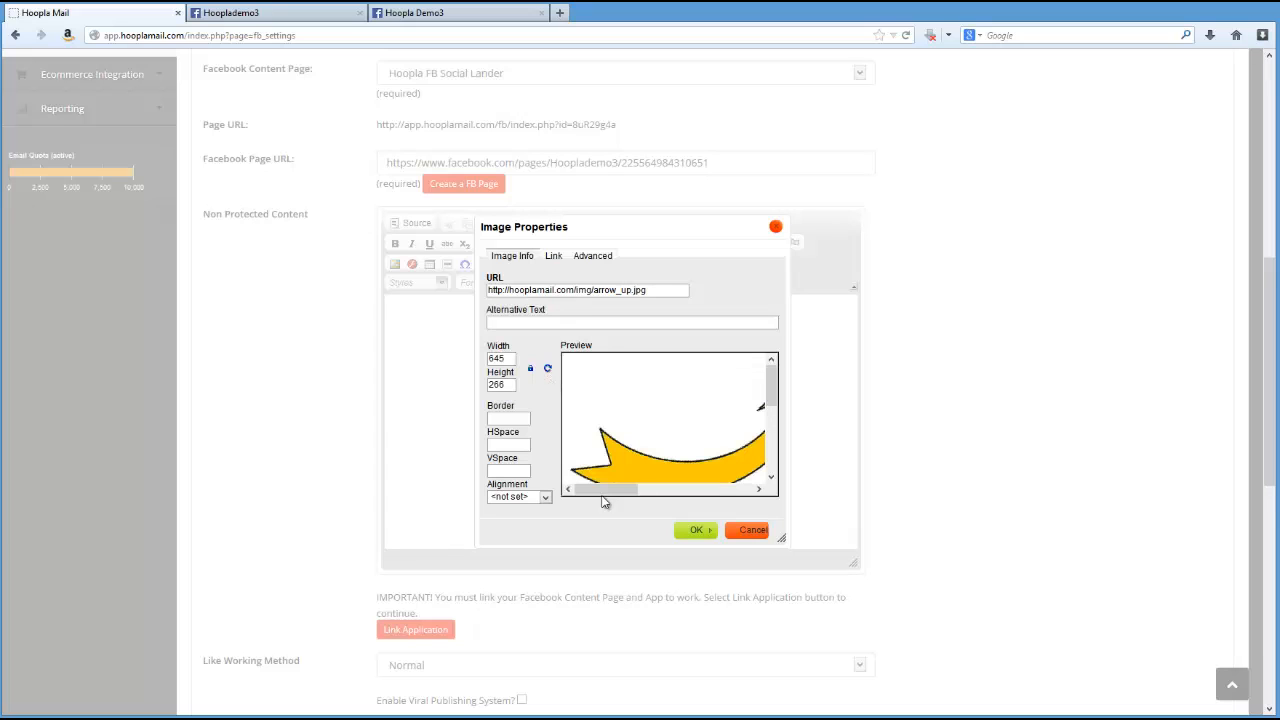
{"action": "left_click", "coordinate": [700, 530]}
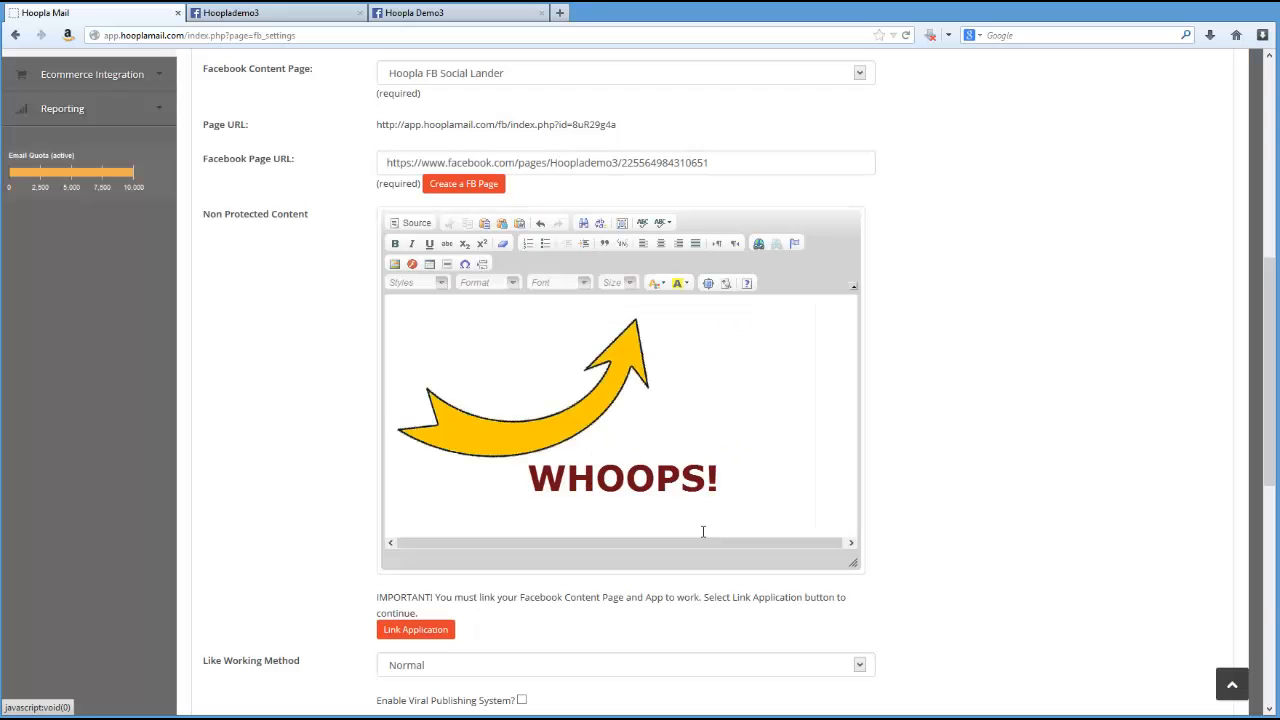
{"action": "left_click", "coordinate": [622, 384]}
{"action": "left_click", "coordinate": [660, 243]}
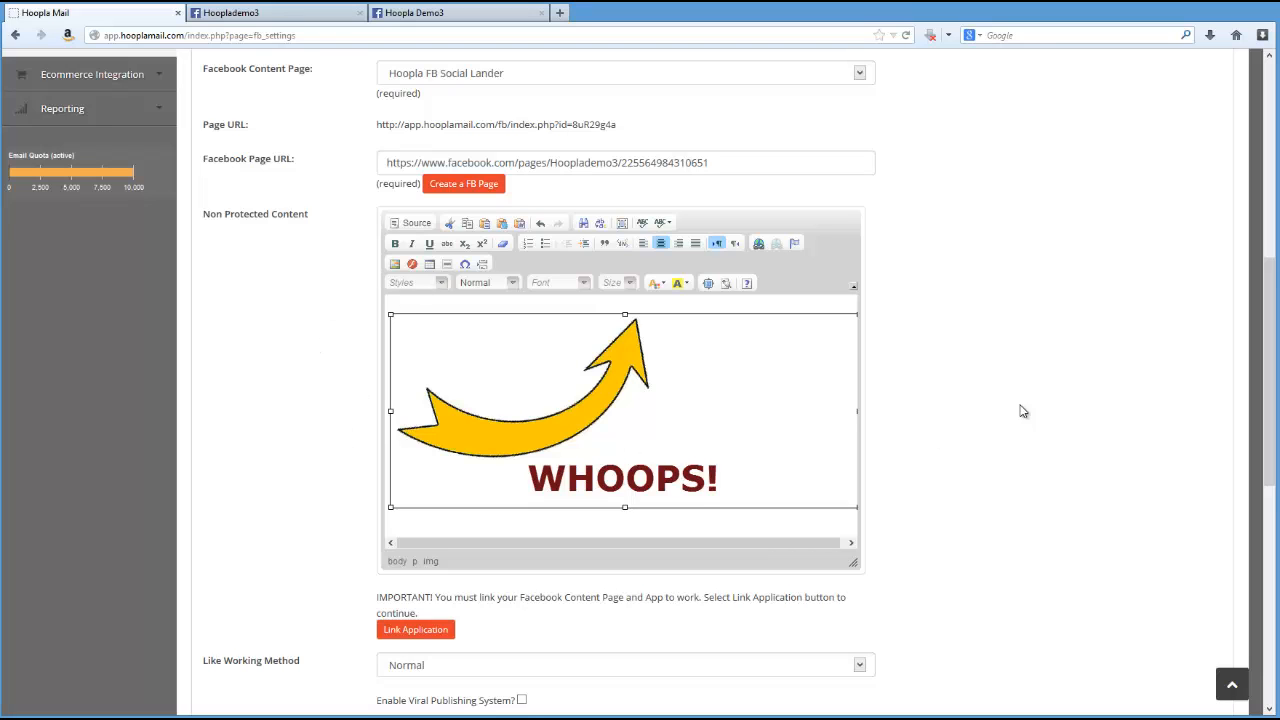
Highlight the words "Facebook Content Page and App" in the note about linking the application
{"action": "scroll", "coordinate": [1016, 409], "scroll_direction": "down", "scroll_amount": 3}
{"action": "scroll", "coordinate": [1016, 409], "scroll_direction": "down", "scroll_amount": 4}
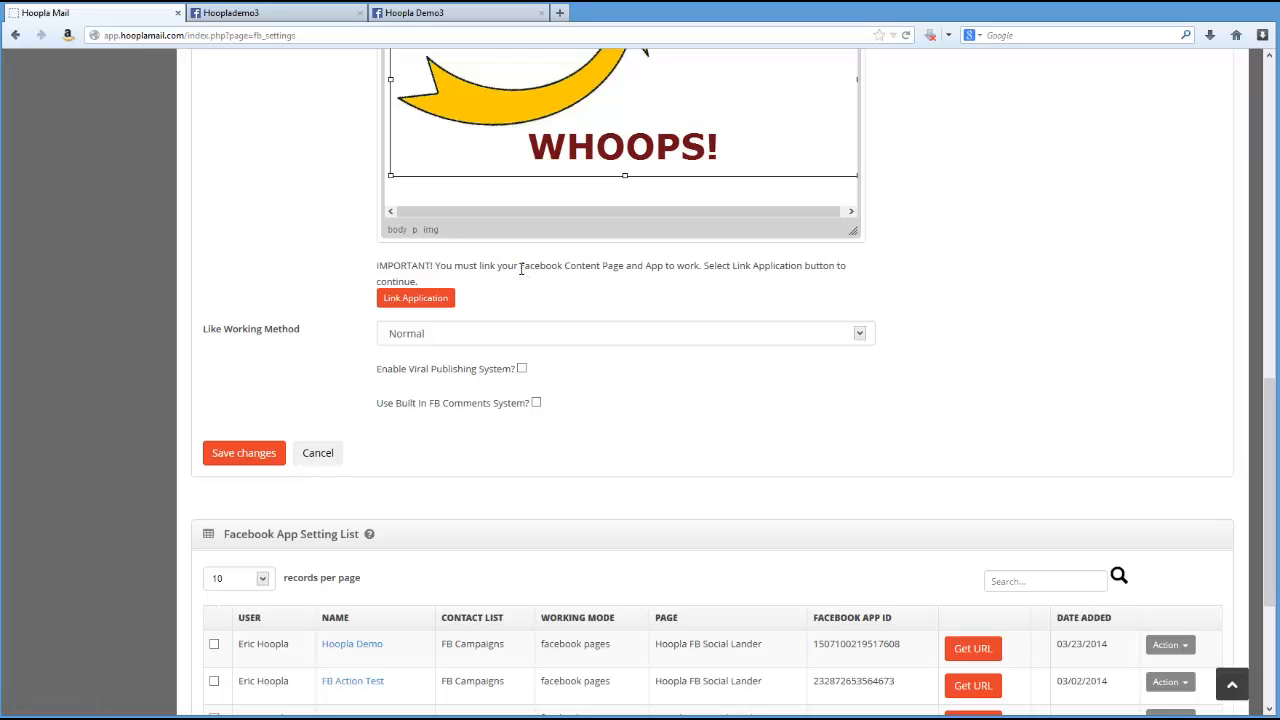
{"action": "left_click_drag", "start_coordinate": [520, 268], "coordinate": [667, 272]}
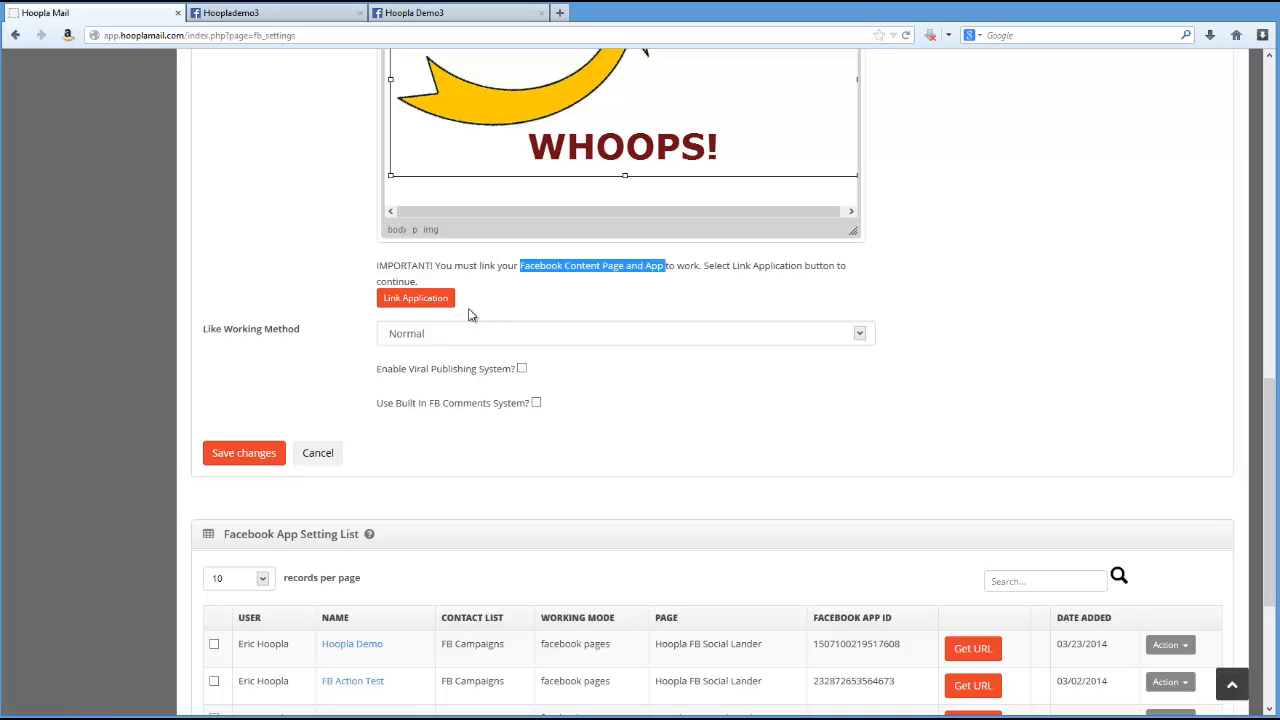
Link the application by adding Hoopla Demo3 as a page tab to the Hooplademo3 Facebook page, and put the finished pop-up window away
{"action": "left_click", "coordinate": [422, 302]}
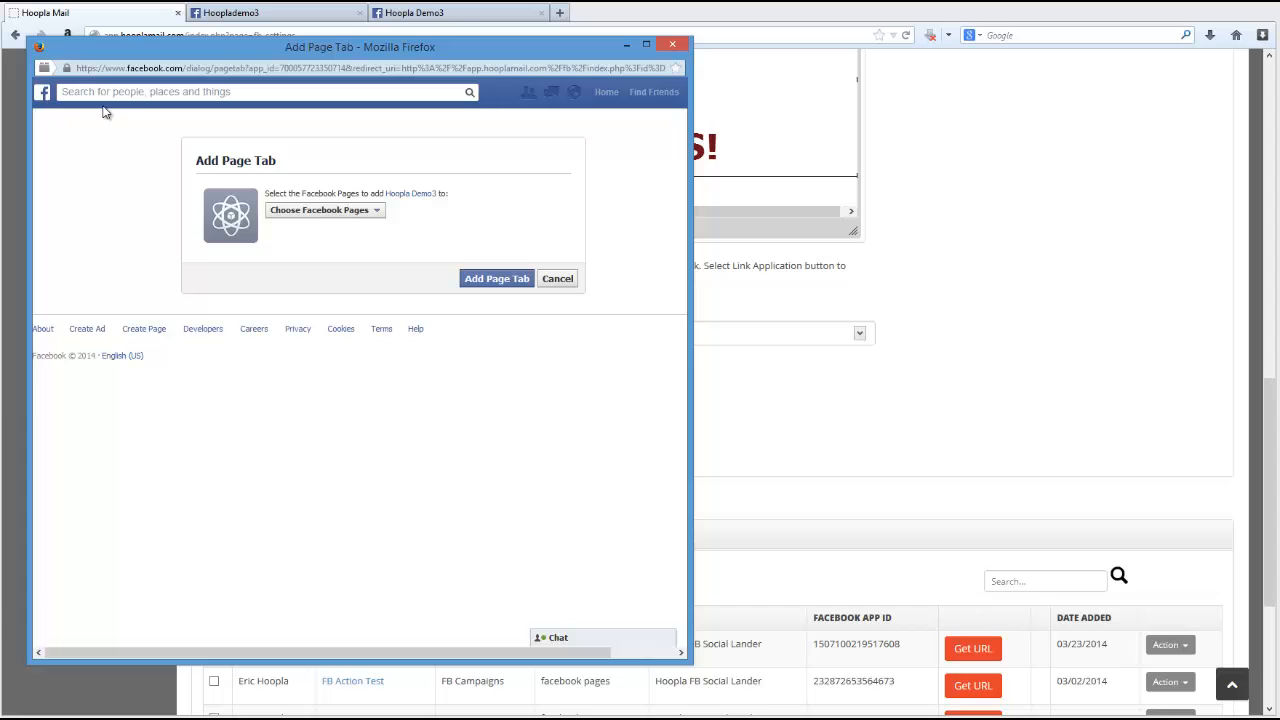
{"action": "left_click", "coordinate": [311, 216]}
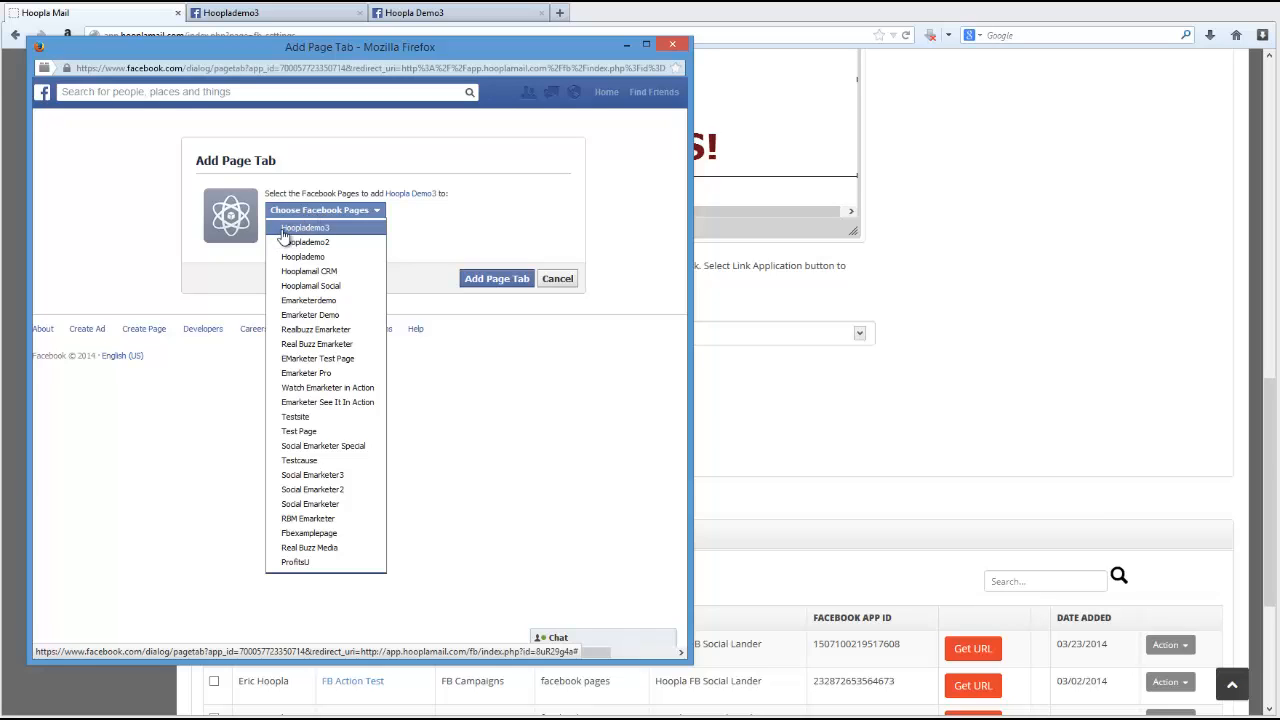
{"action": "left_click", "coordinate": [284, 232]}
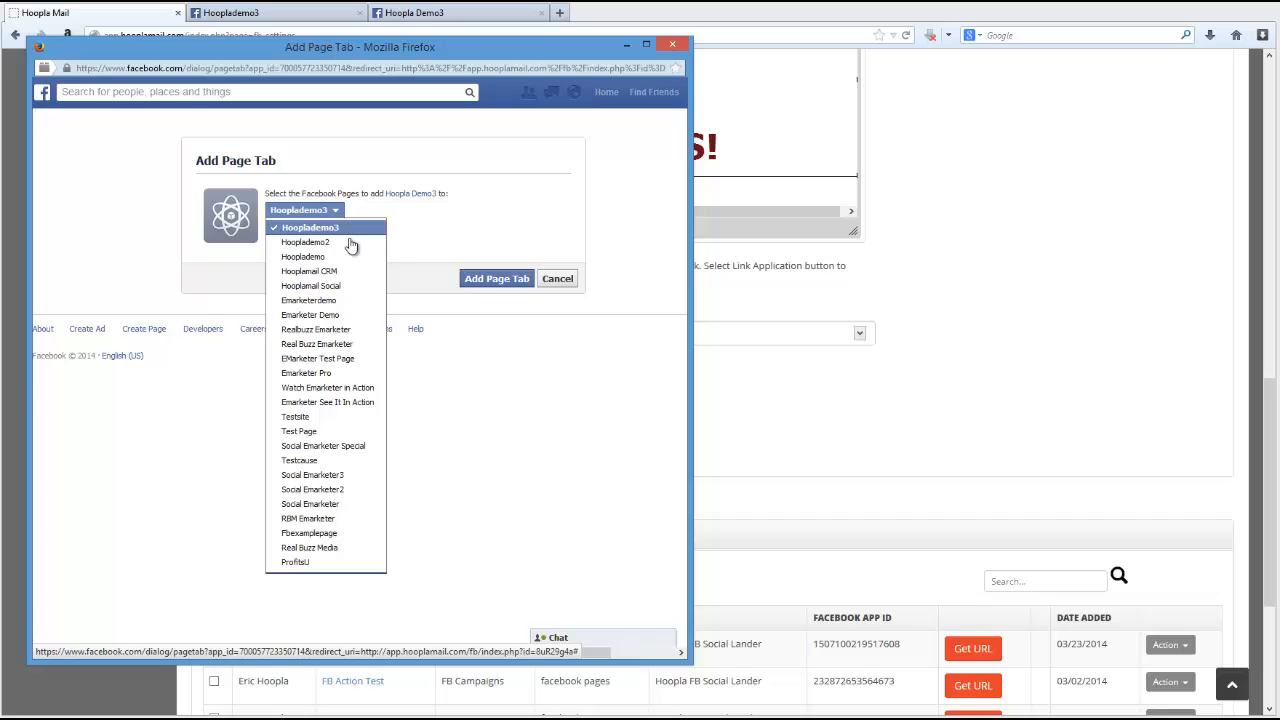
{"action": "left_click", "coordinate": [491, 282]}
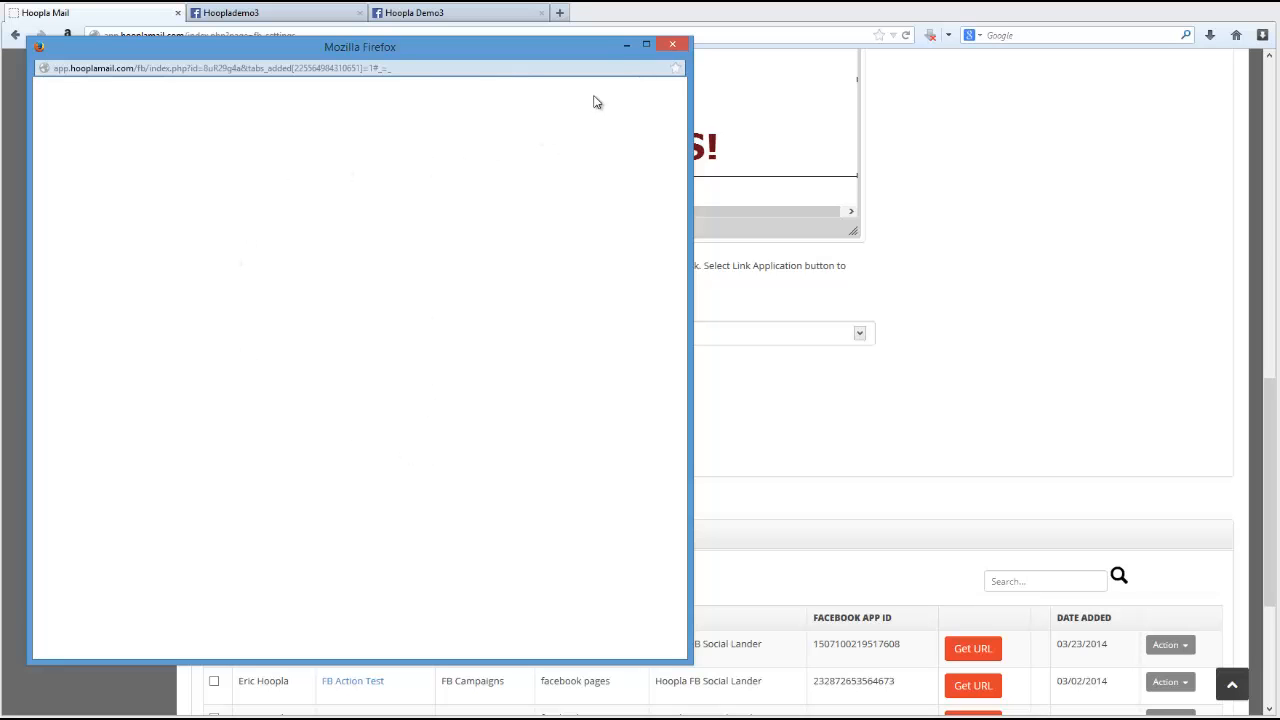
{"action": "left_click", "coordinate": [627, 47]}
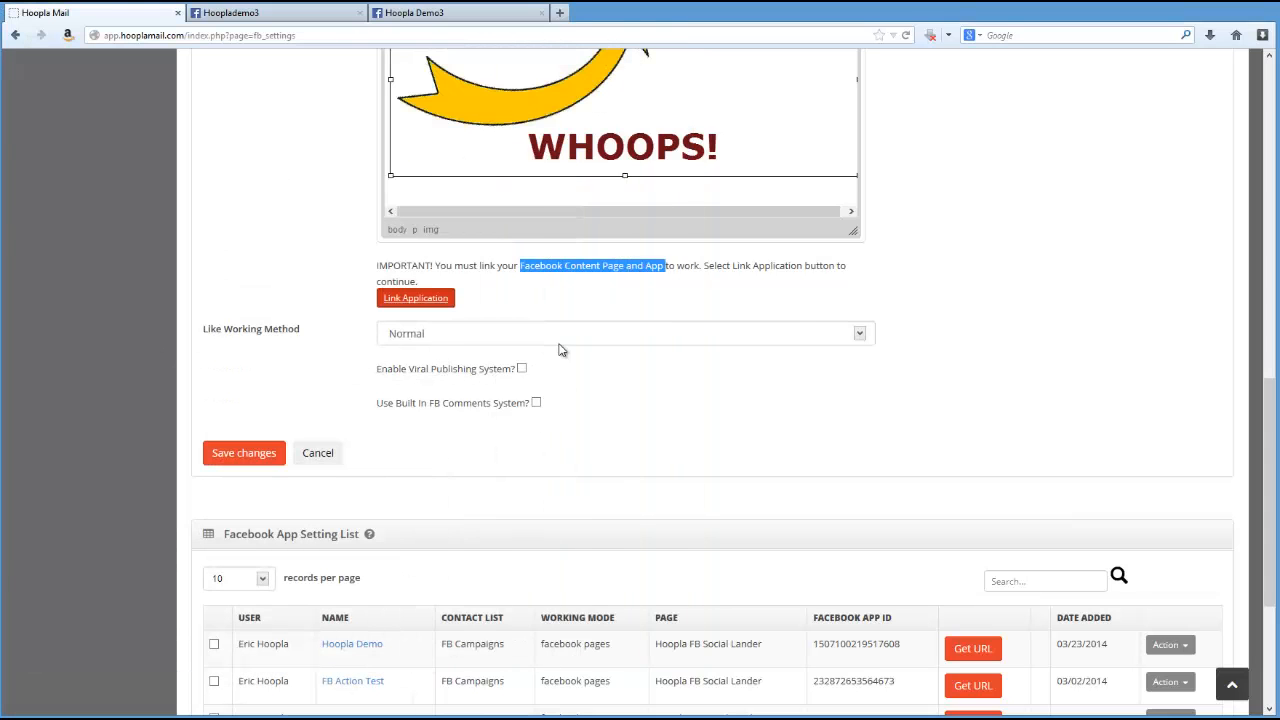
{"action": "left_click", "coordinate": [254, 374]}
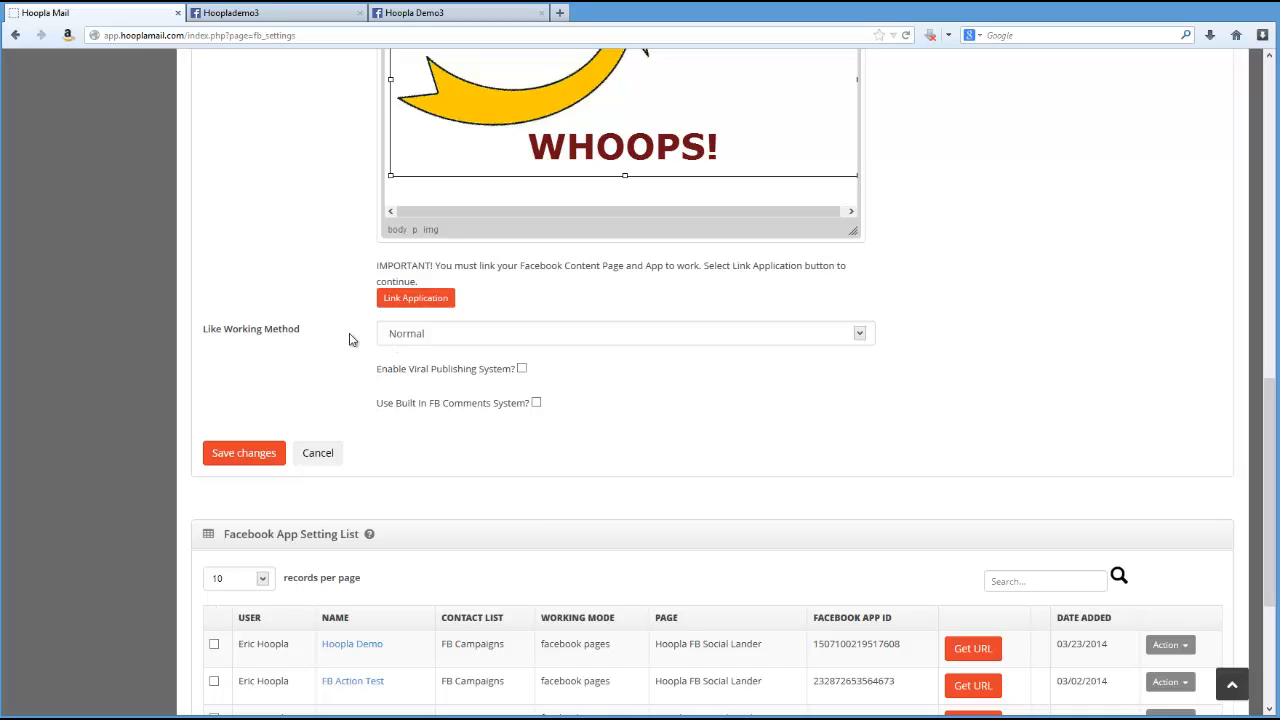
Choose Normal as the Like Working Method and view the fields of the Viral Publishing System, leaving it disabled
{"action": "left_click", "coordinate": [418, 341]}
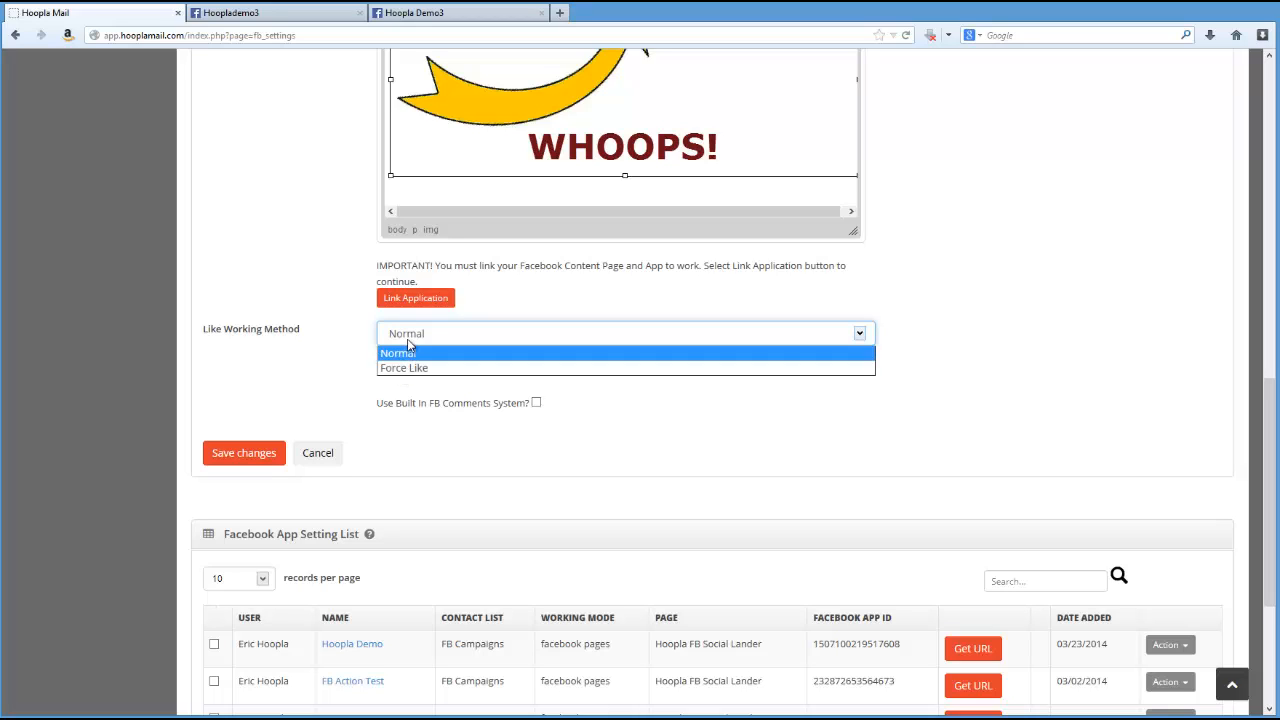
{"action": "left_click", "coordinate": [407, 358]}
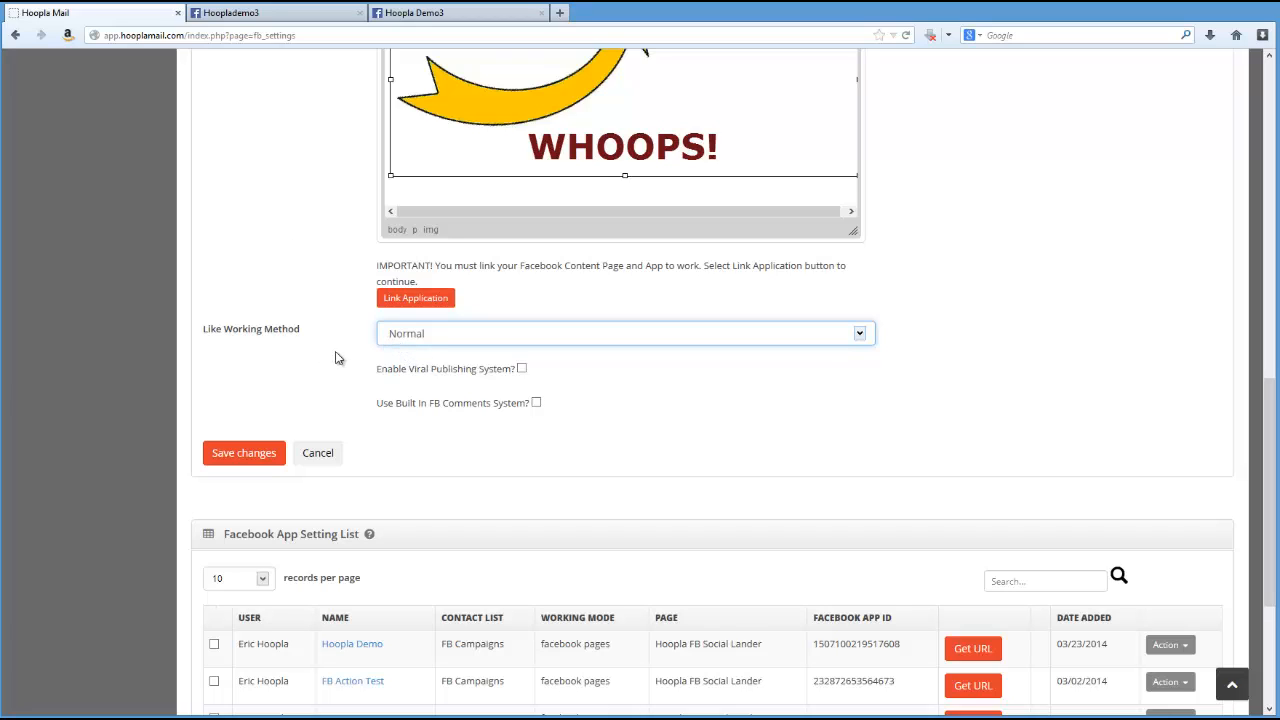
{"action": "left_click", "coordinate": [521, 368]}
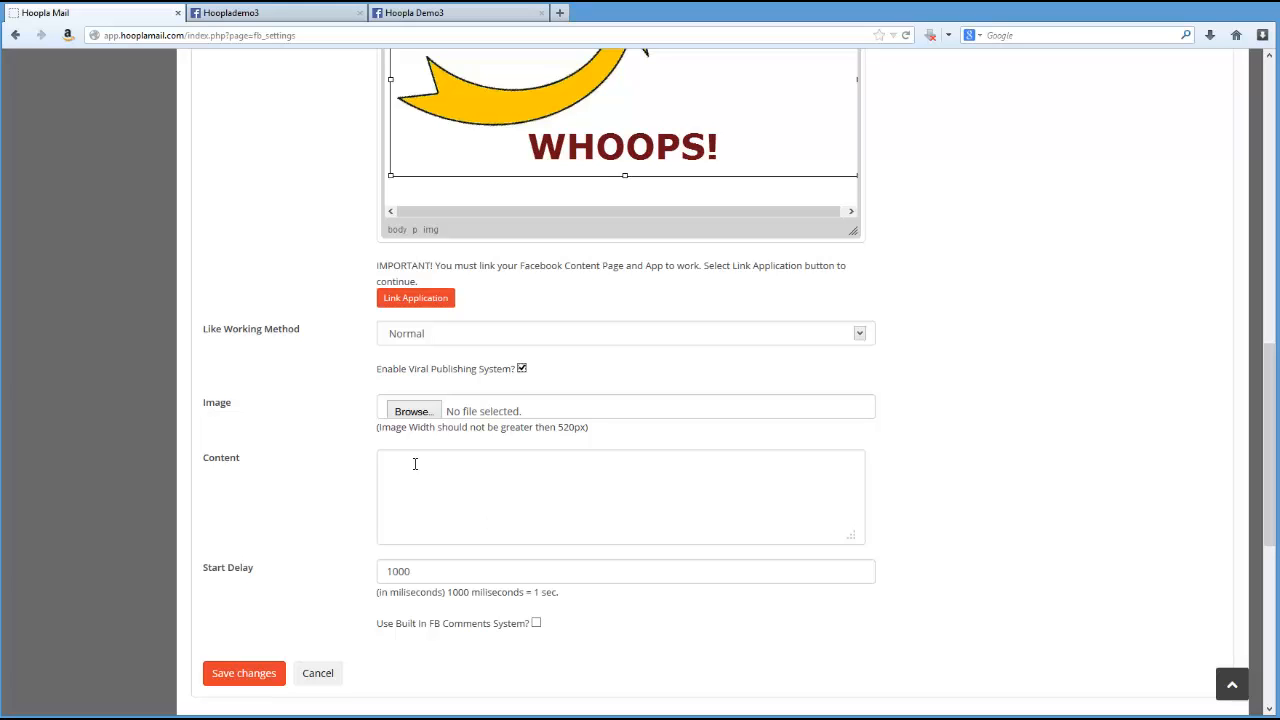
{"action": "left_click", "coordinate": [523, 368]}
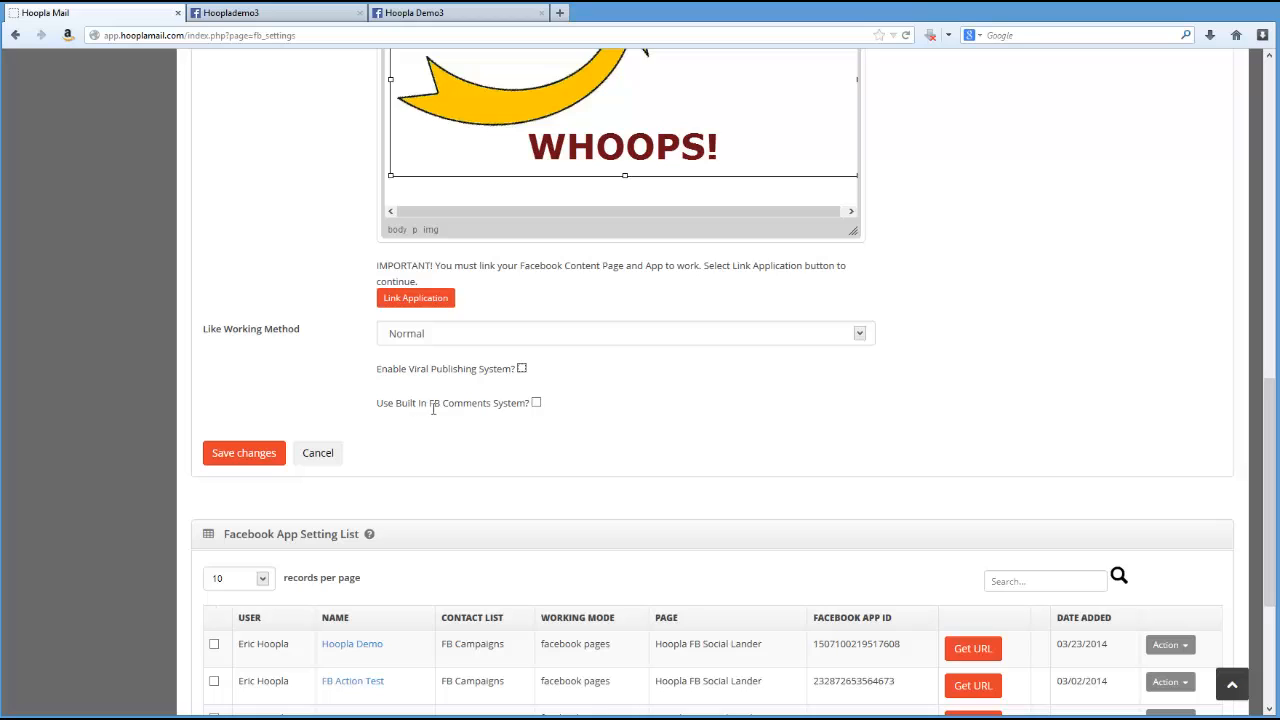
Enable the built-in FB comments system and save the new Facebook app setting
{"action": "left_click", "coordinate": [536, 403]}
{"action": "left_click", "coordinate": [249, 463]}
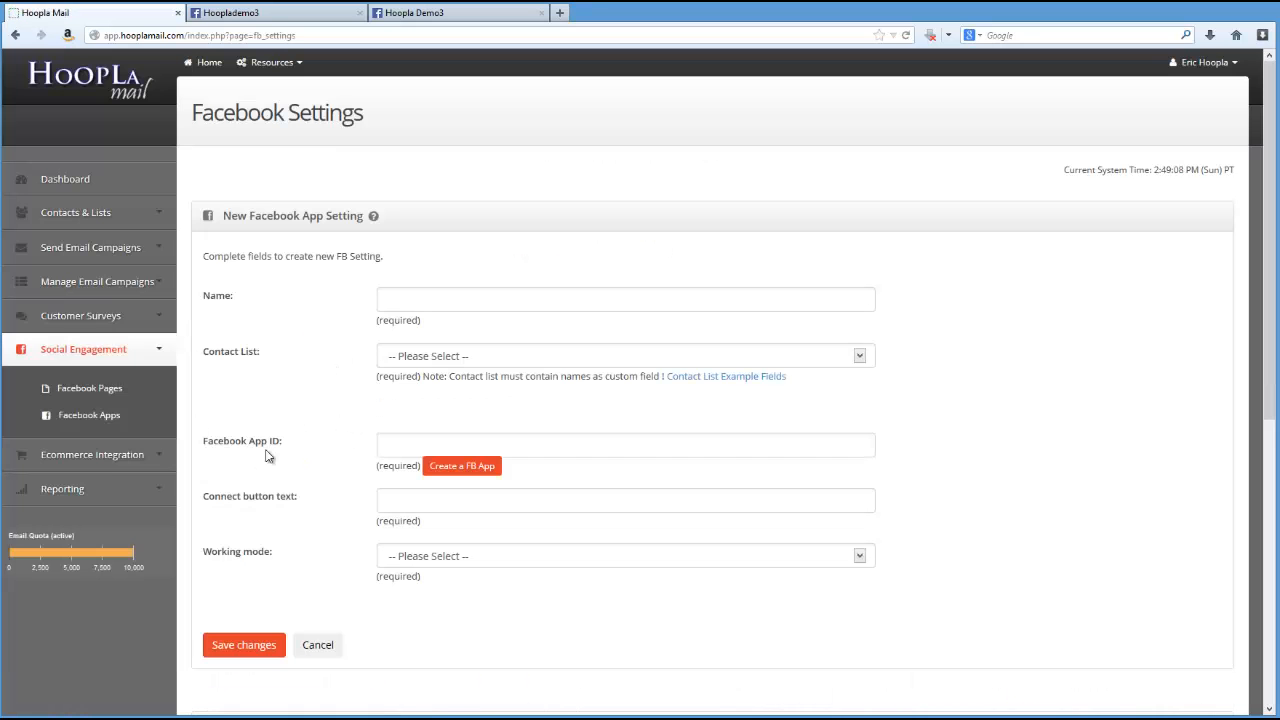
Get the URL of the Hoopla Demo2 entry in the Facebook App Setting List and open it in a new browser tab
{"action": "scroll", "coordinate": [300, 340], "scroll_direction": "down", "scroll_amount": 5}
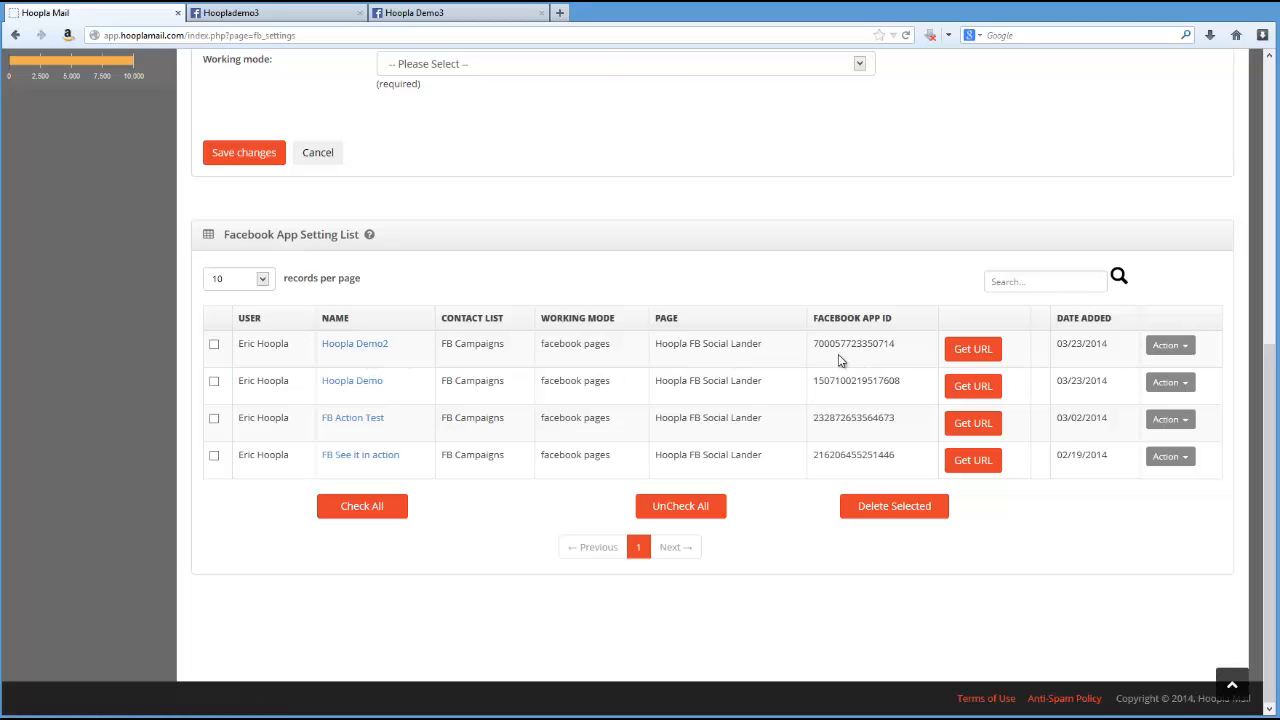
{"action": "left_click", "coordinate": [975, 350]}
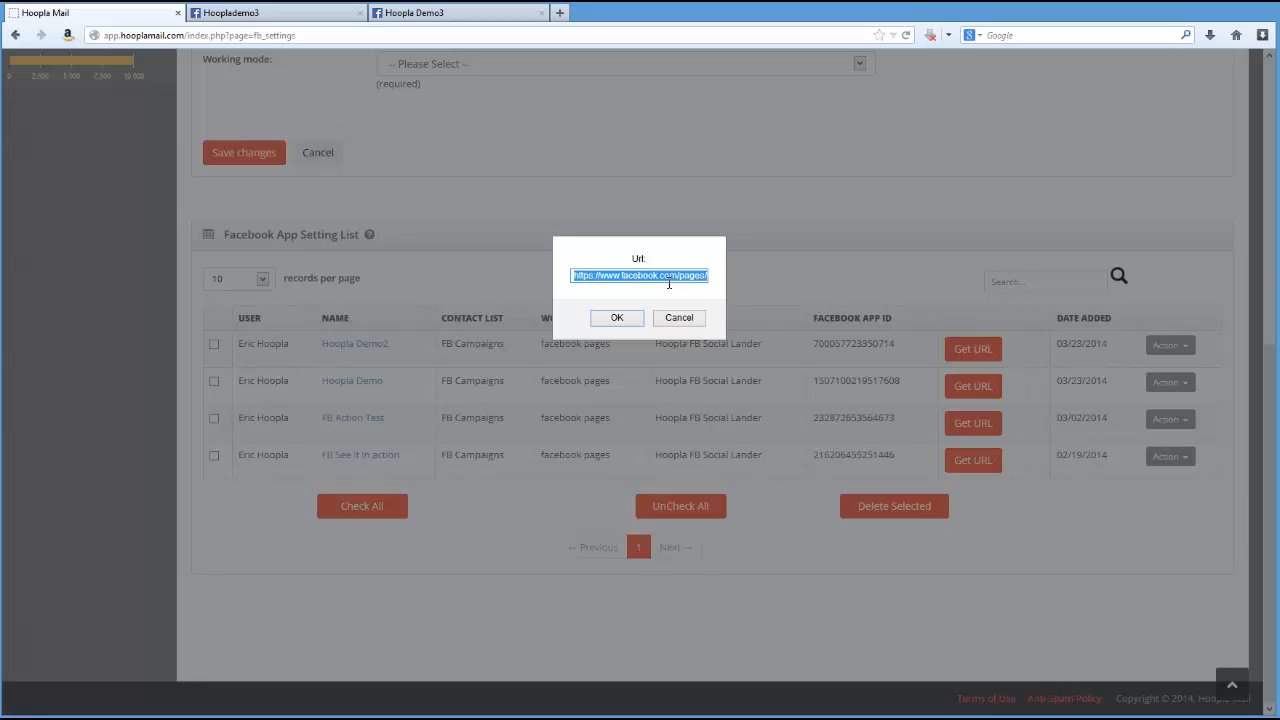
{"action": "left_click", "coordinate": [560, 12]}
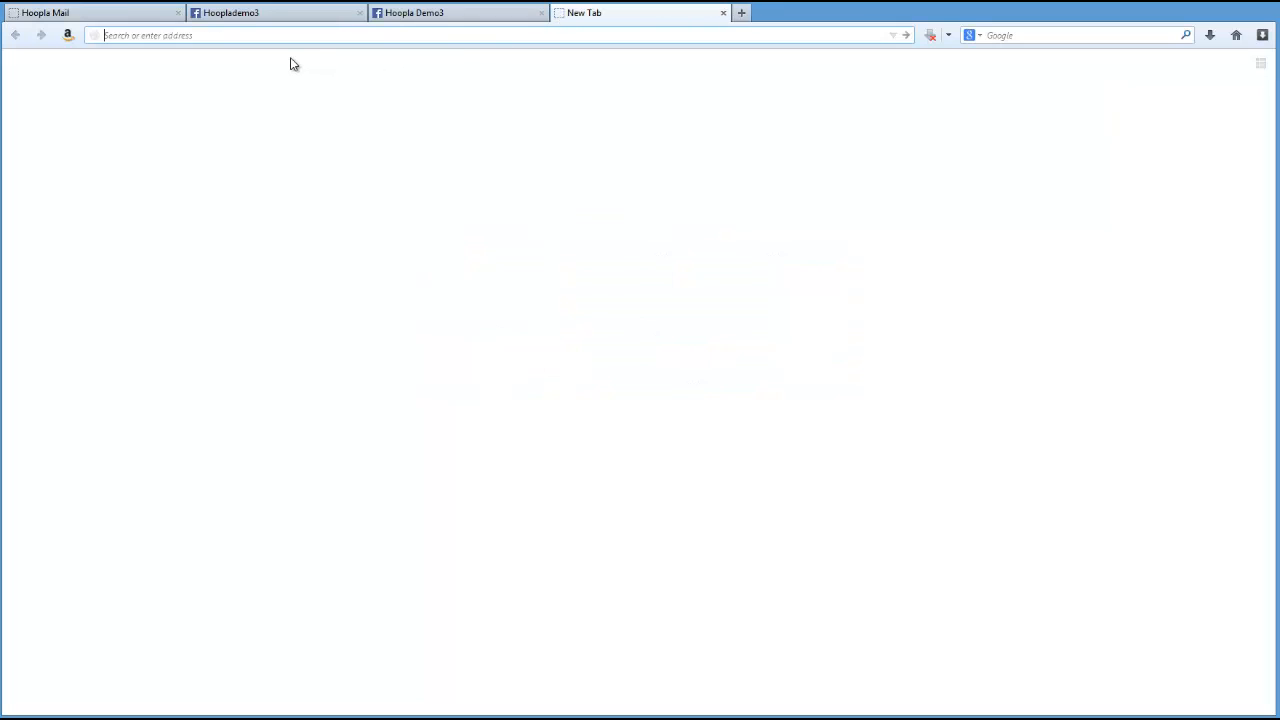
{"action": "key", "text": "ctrl+v"}
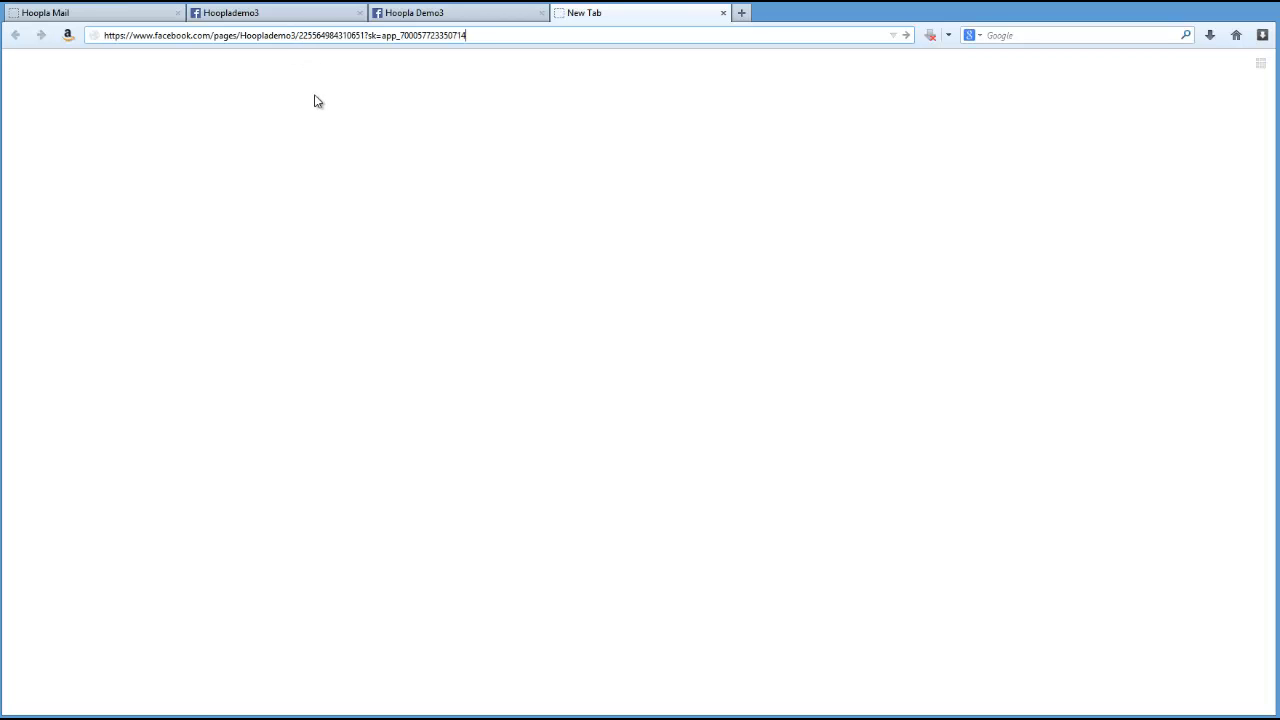
{"action": "key", "text": "Return"}
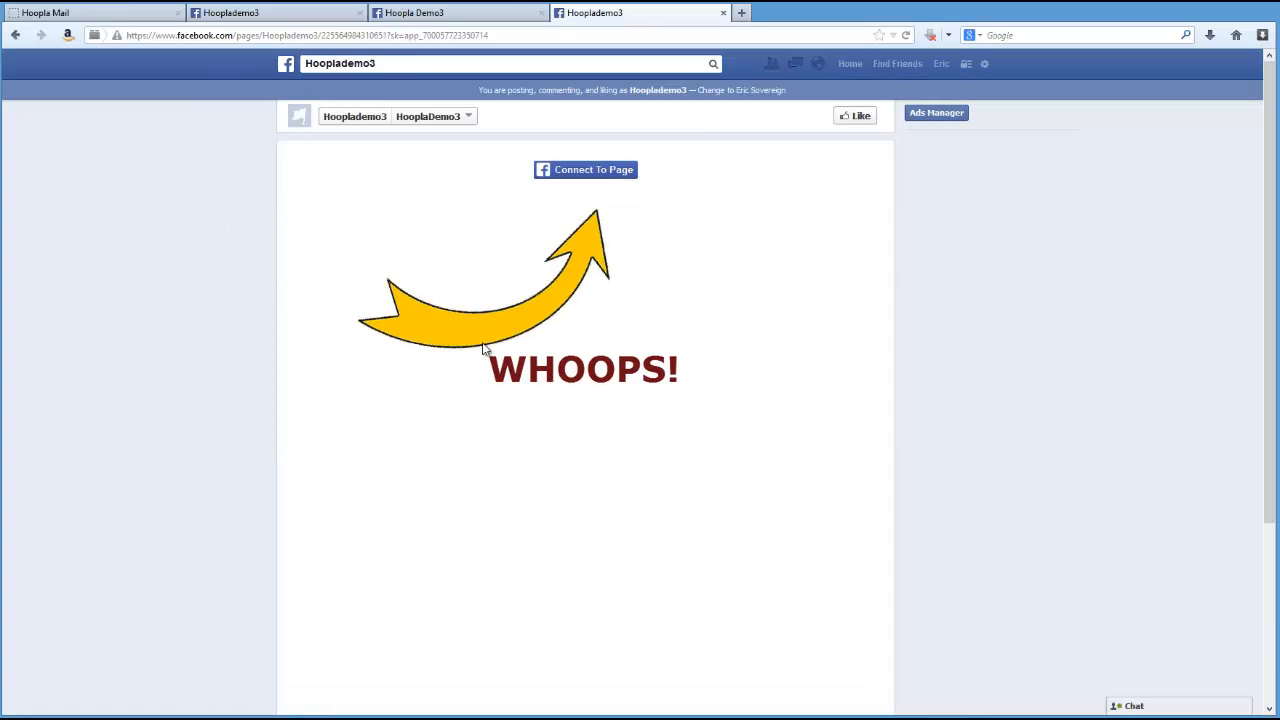
Connect to the Hooplademo3 page, allow the app to receive the requested profile info, and examine the protected content down to the comments
{"action": "left_click", "coordinate": [604, 180]}
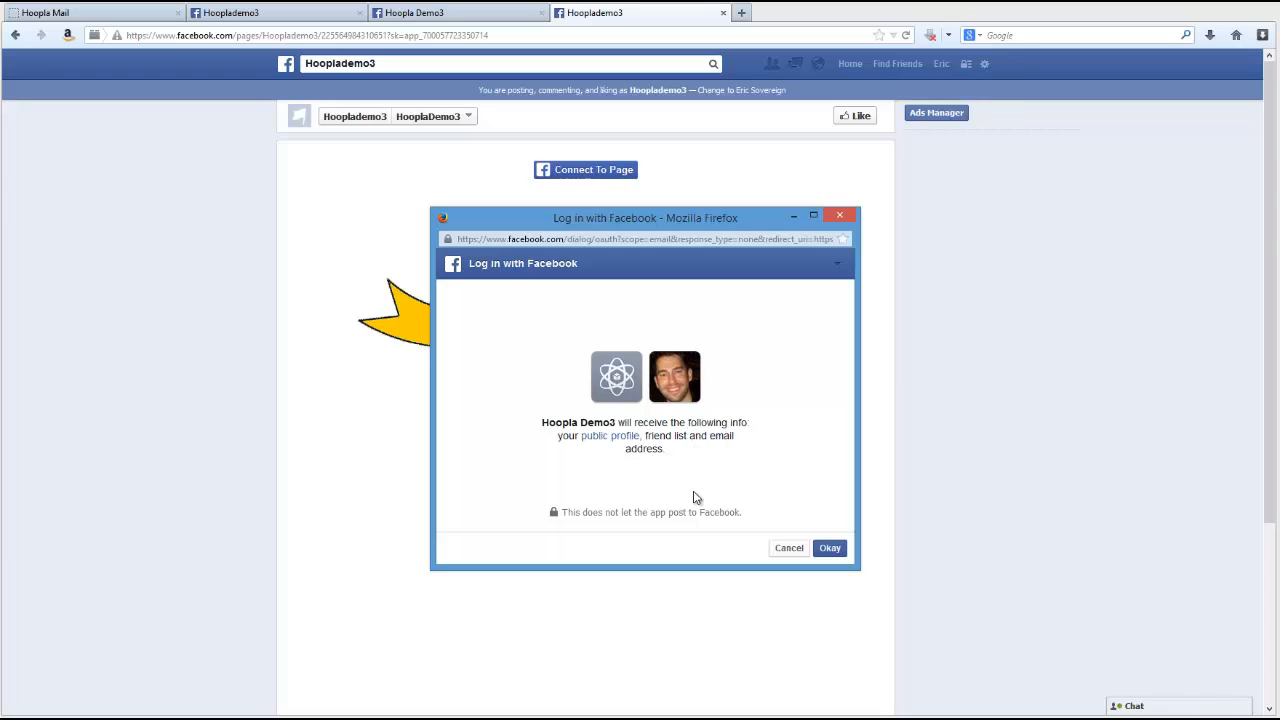
{"action": "left_click", "coordinate": [831, 549]}
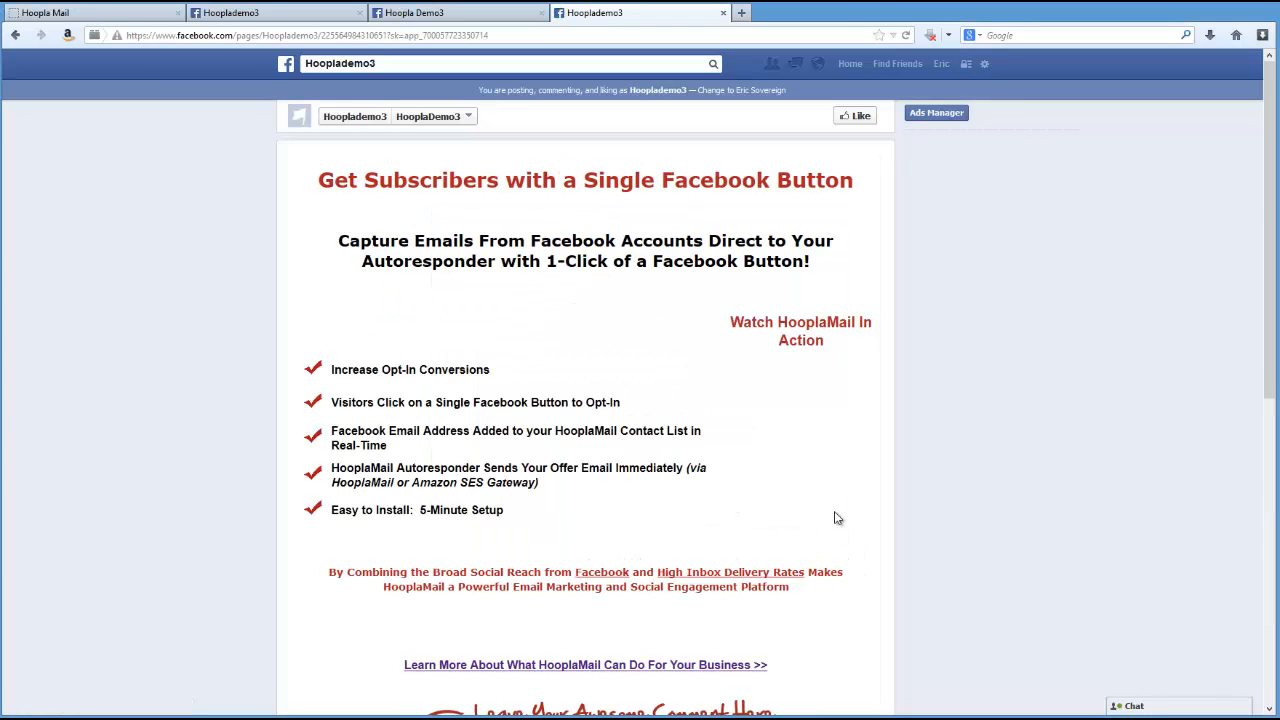
{"action": "left_click", "coordinate": [603, 386]}
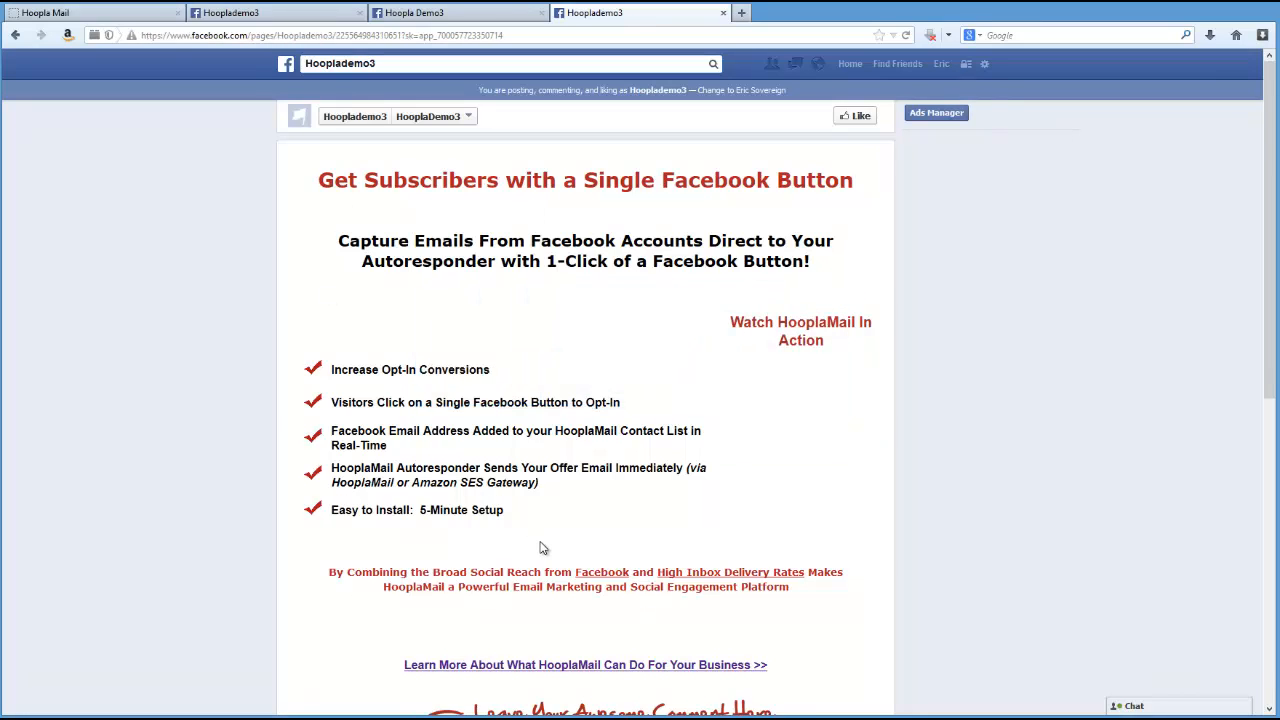
{"action": "scroll", "coordinate": [539, 548], "scroll_direction": "down", "scroll_amount": 3}
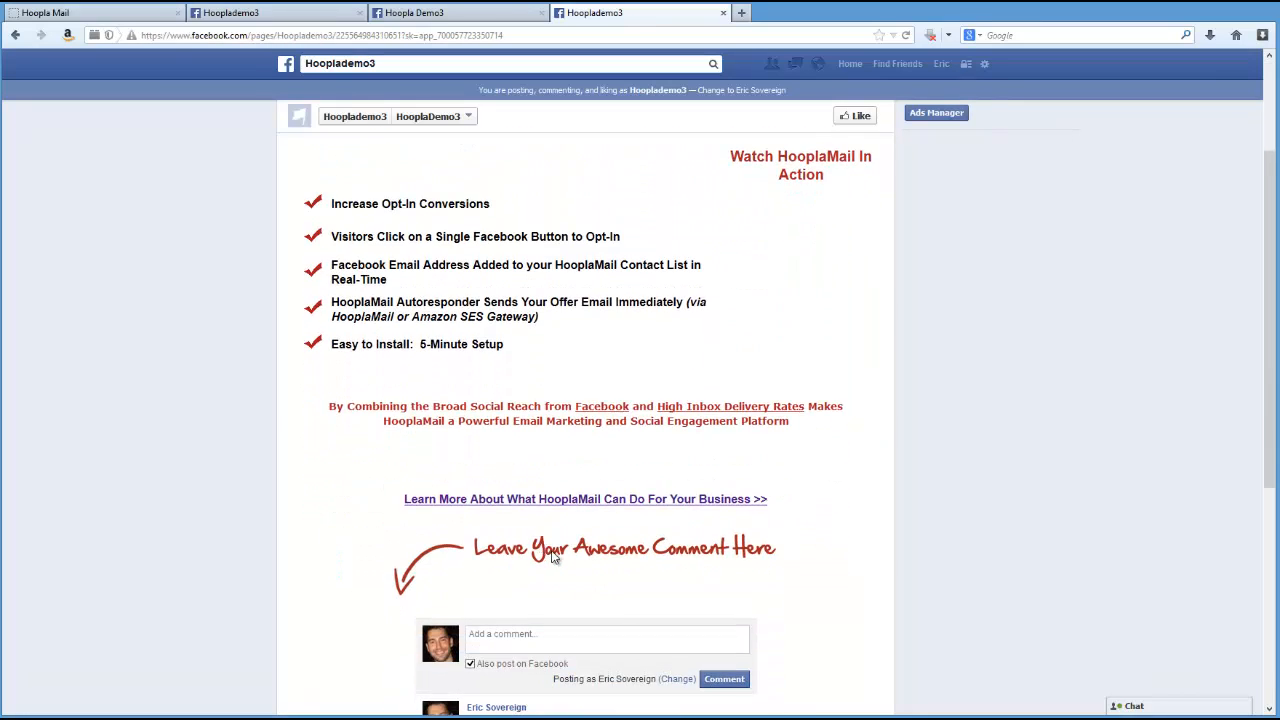